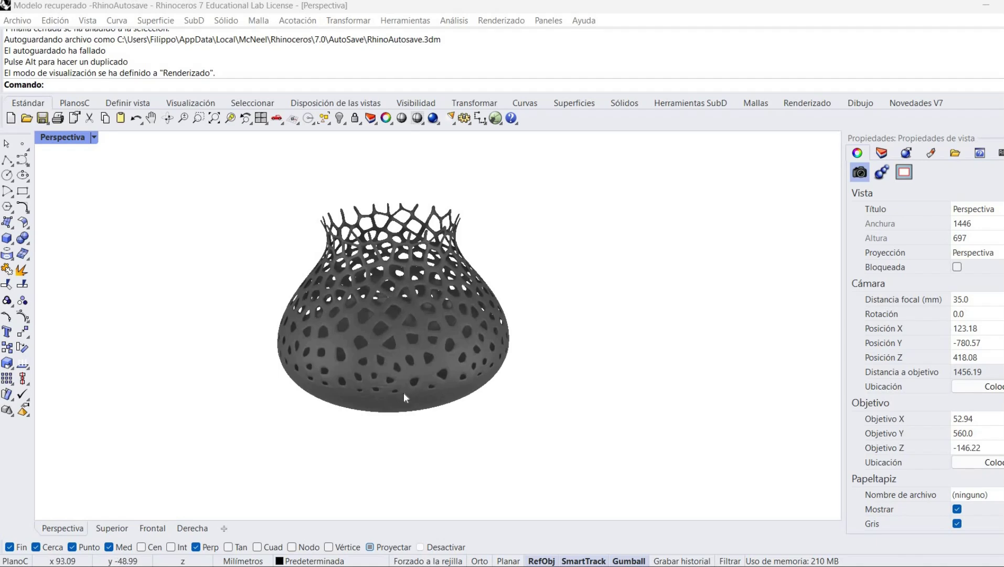
Step: Examine the finished perforated vase mesh from several angles, including its open rim, body holes and closed base
right_drag(408, 395, 443, 398)
scroll(429, 339, up, 3)
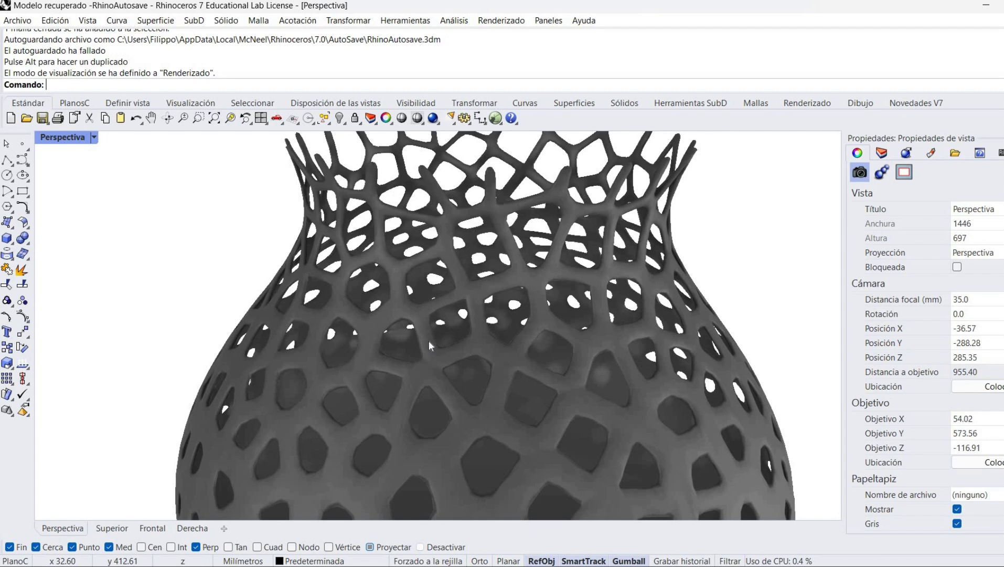
scroll(422, 353, down, 2)
scroll(421, 338, up, 1)
right_drag(421, 338, 408, 342)
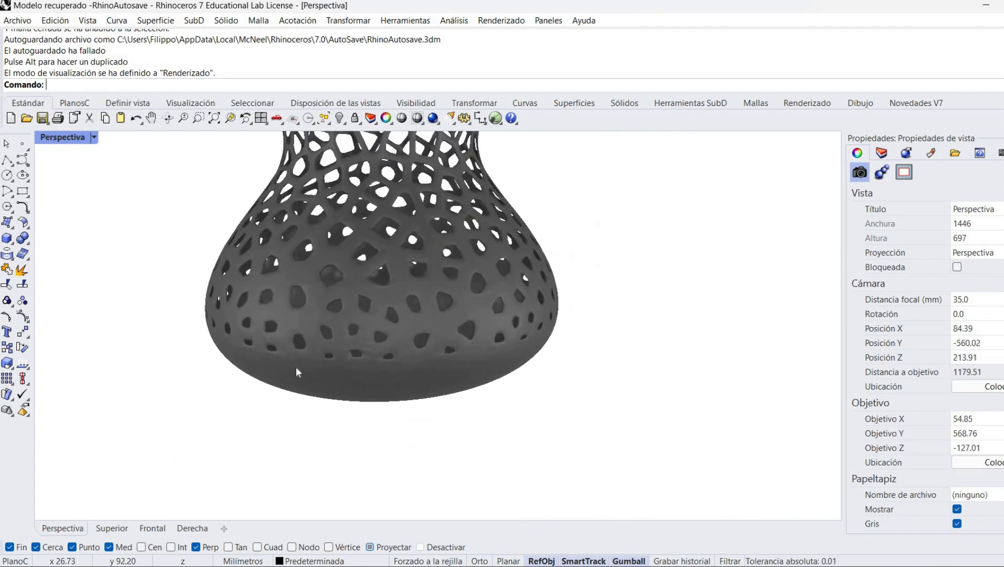
right_drag(386, 284, 351, 261)
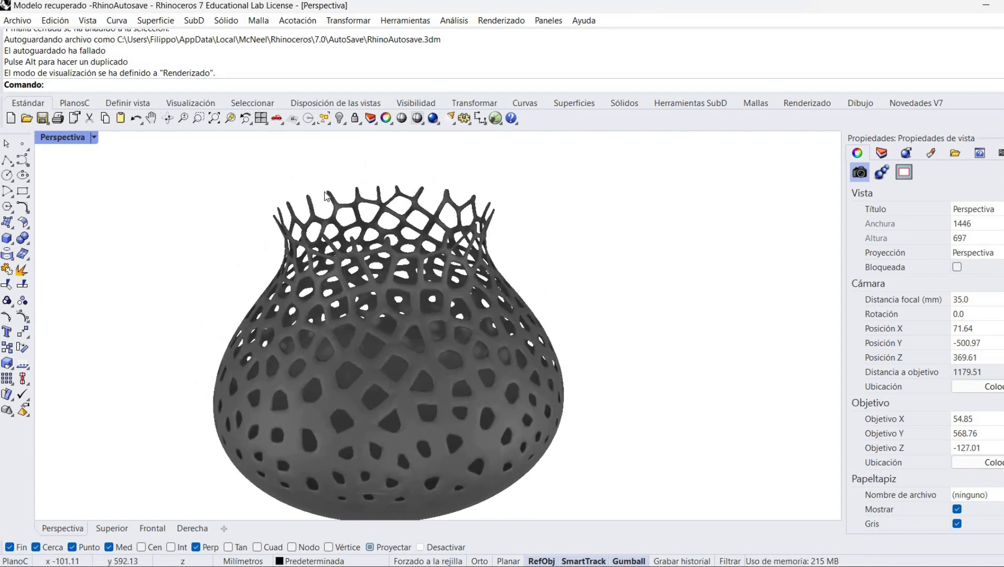
scroll(325, 216, up, 2)
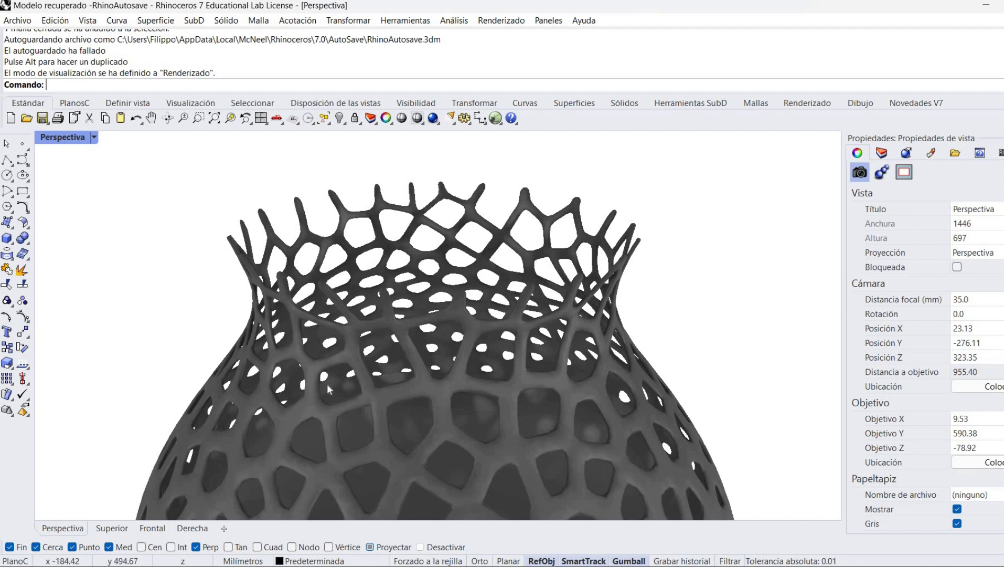
scroll(328, 384, down, 2)
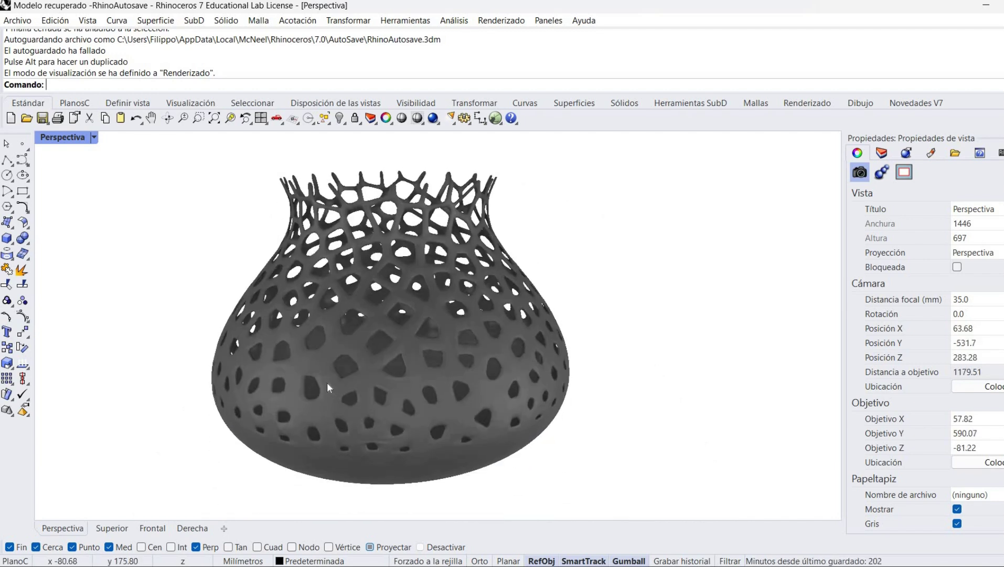
right_drag(327, 382, 341, 248)
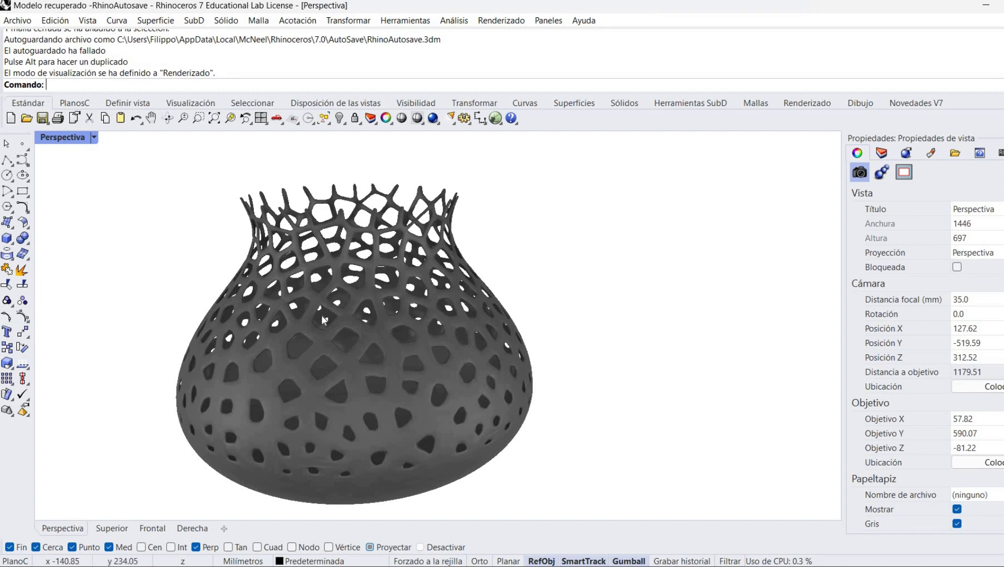
right_drag(344, 442, 335, 387)
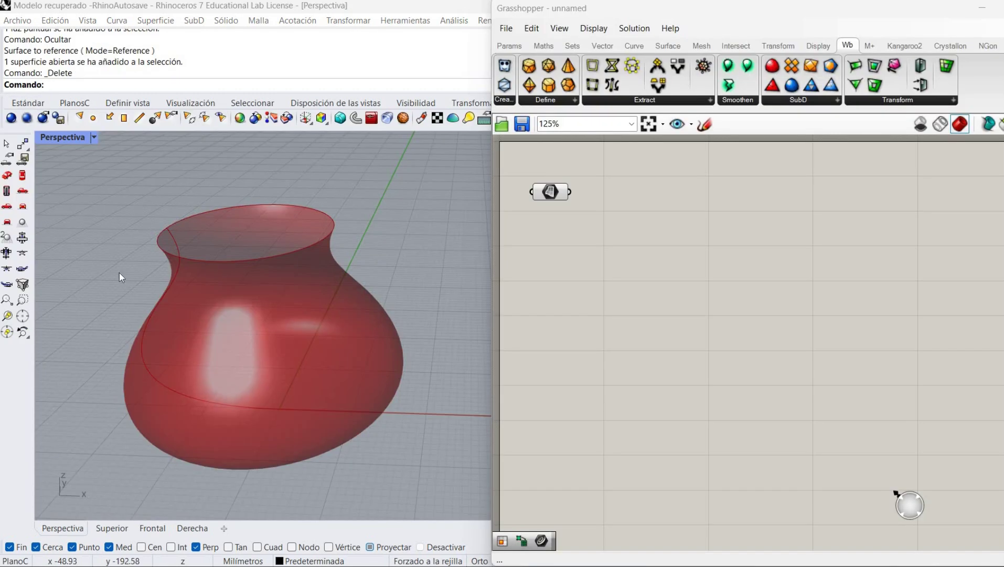
Step: Add a Voronoi 3D component to the Grasshopper canvas, below and beside the vase's surface parameter
right_drag(167, 263, 134, 251)
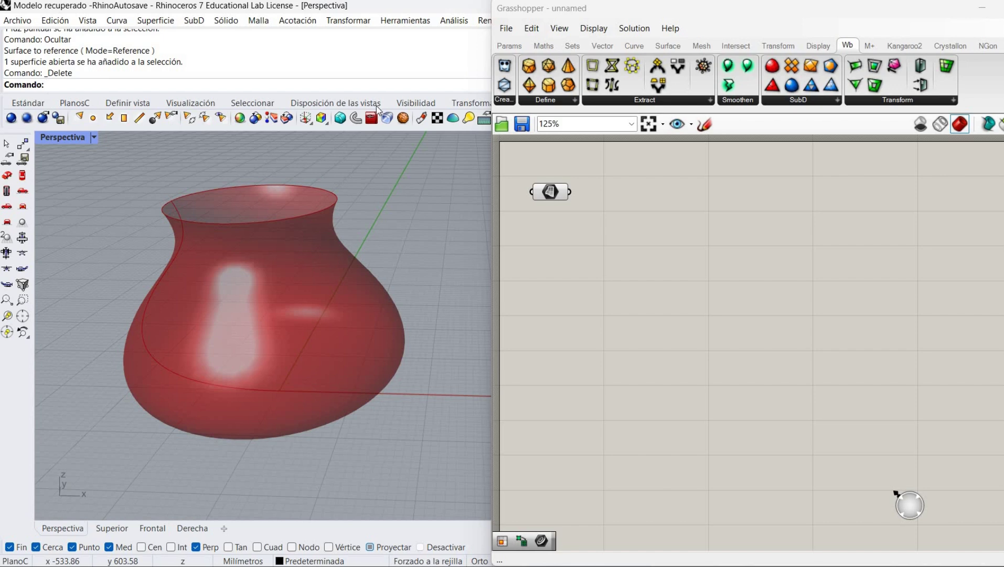
click(557, 194)
click(560, 245)
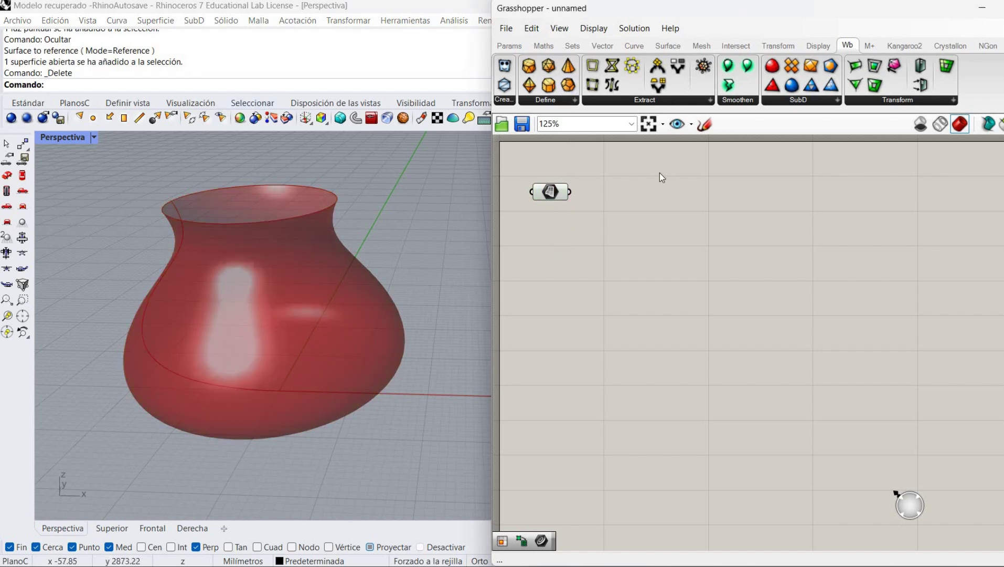
double_click(643, 202)
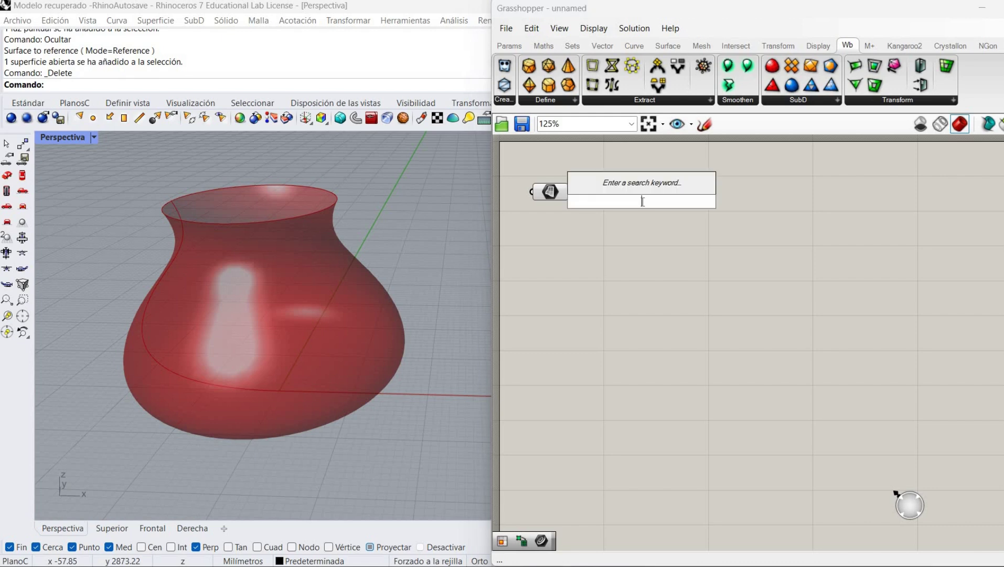
text(voro)
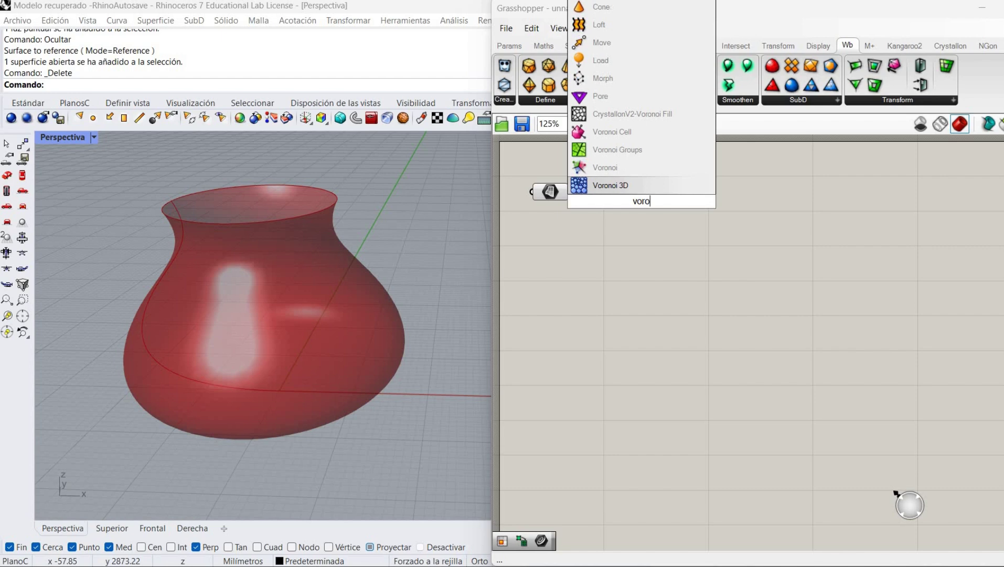
click(643, 187)
drag(653, 207, 712, 241)
Step: Add a Populate Geometry component and place the Voronoi 3D component on its output side
double_click(712, 241)
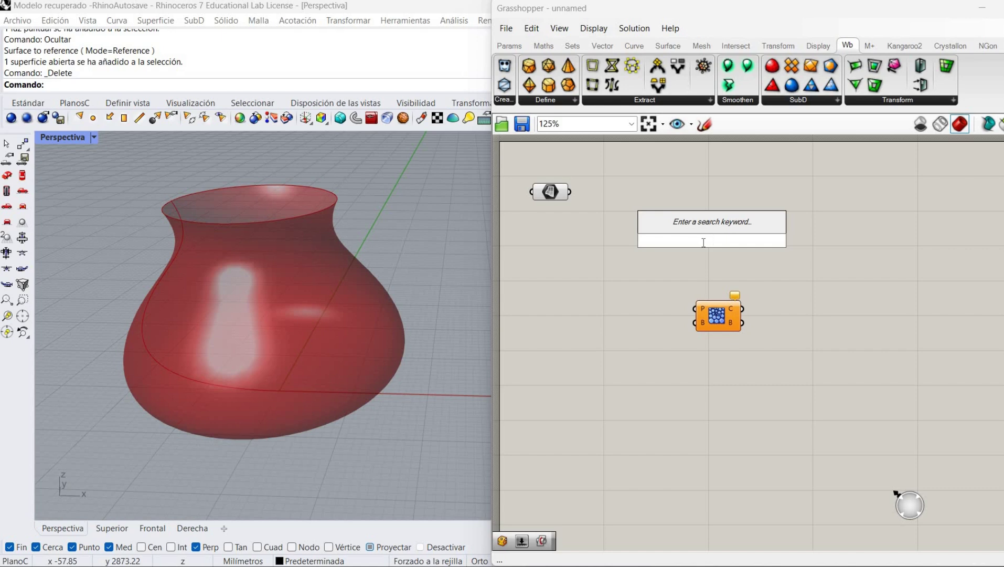
text(popu)
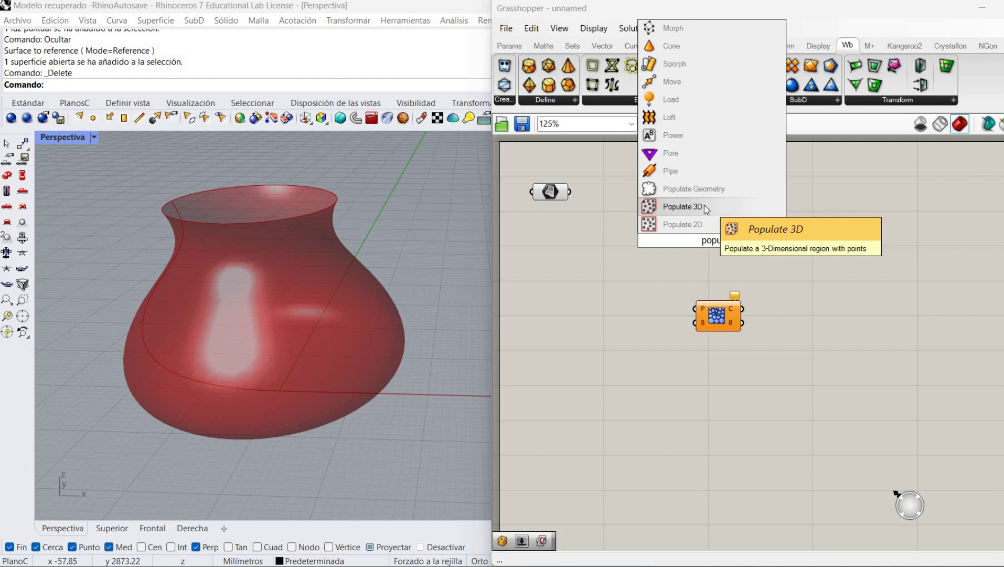
click(704, 190)
drag(701, 233, 712, 237)
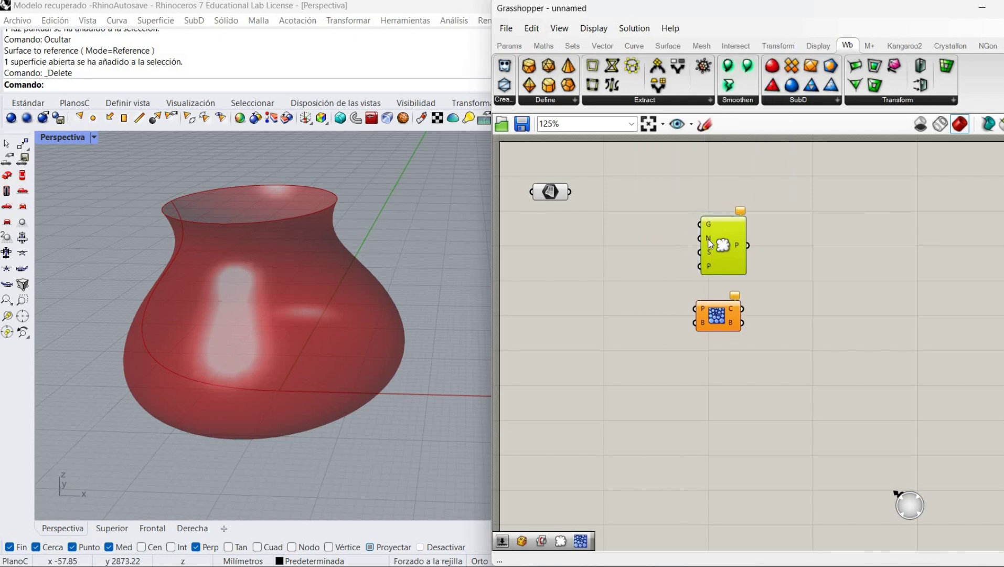
drag(718, 315, 818, 255)
Step: Add a Bounding Box component below the Populate Geometry component
double_click(732, 308)
text(bound)
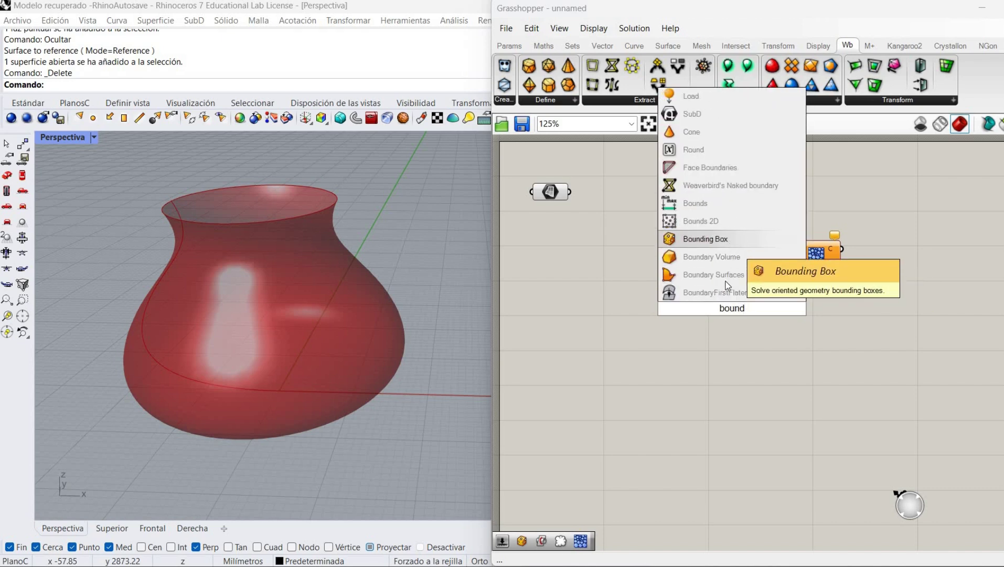
click(730, 241)
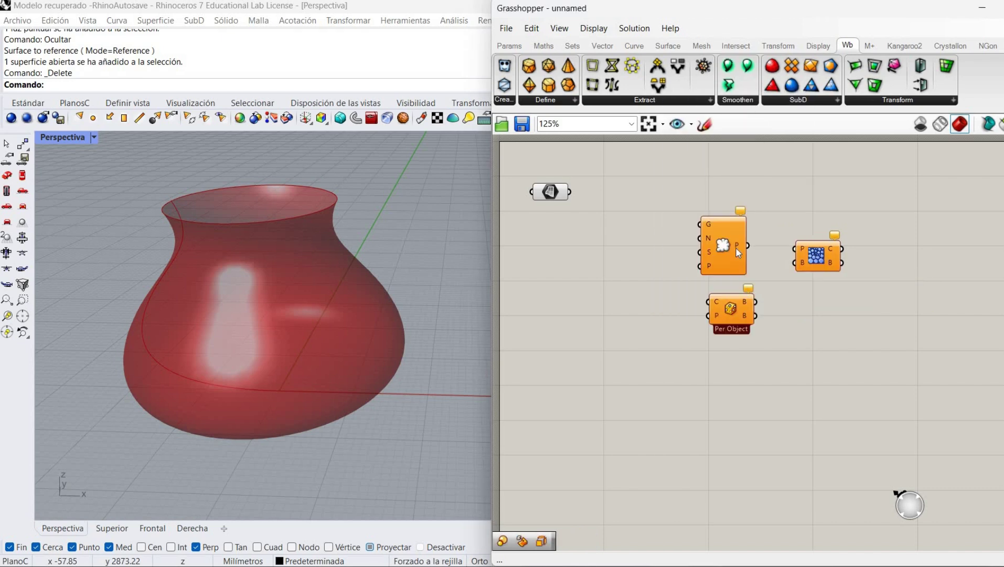
Step: Add a Scale component below the Bounding Box and shift Populate Geometry slightly upward
double_click(710, 372)
text(scale)
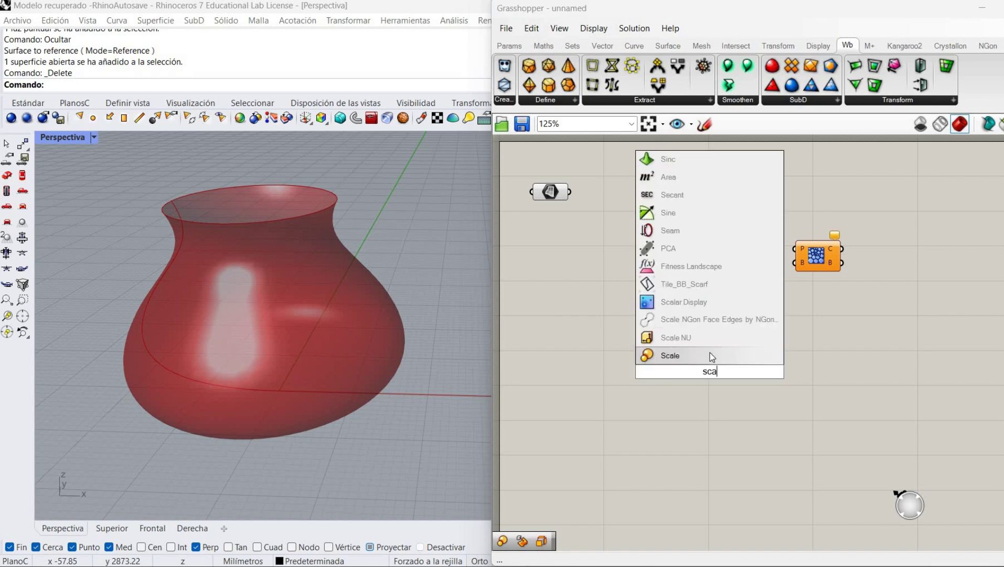
click(710, 353)
drag(713, 366, 716, 370)
drag(728, 226, 684, 215)
key(ctrl+z)
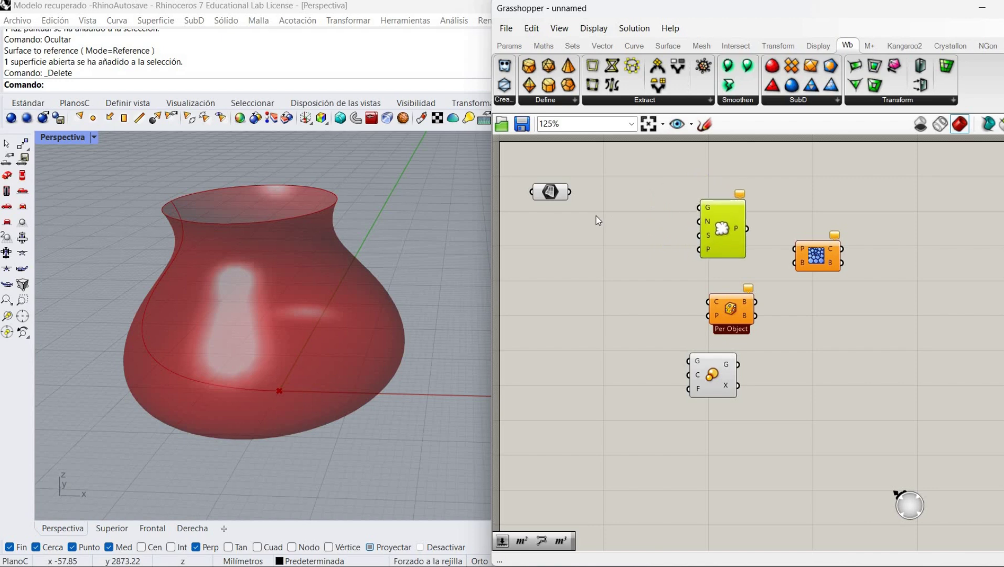
click(593, 216)
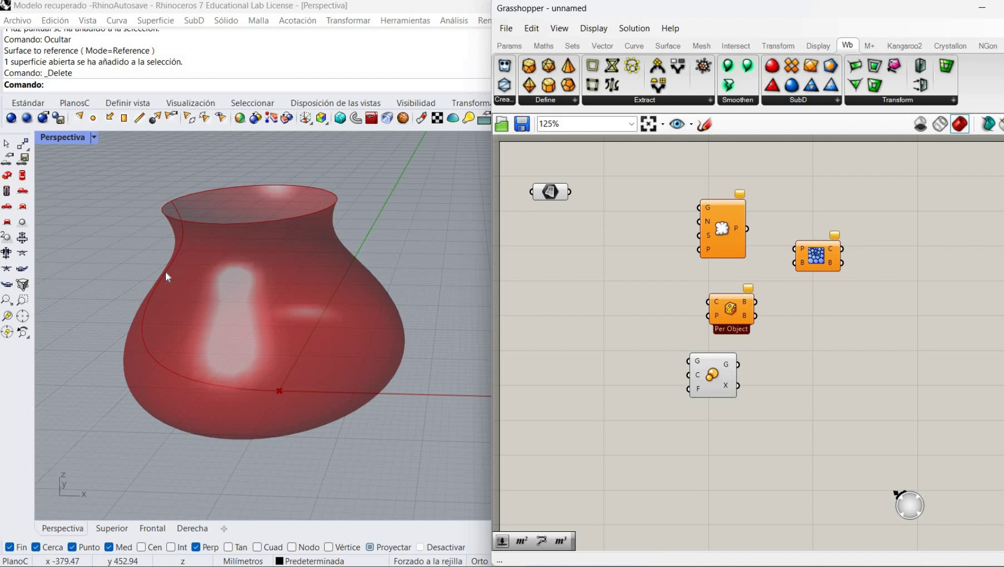
Step: Add an Isotrim component next to the vase's surface parameter and connect the surface to its S input
double_click(652, 225)
text(i)
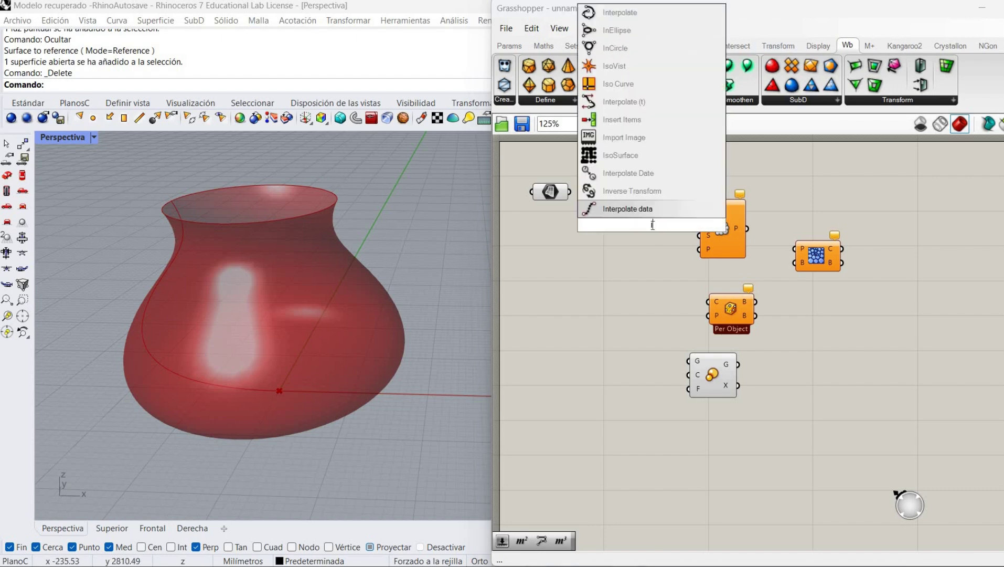
text(so)
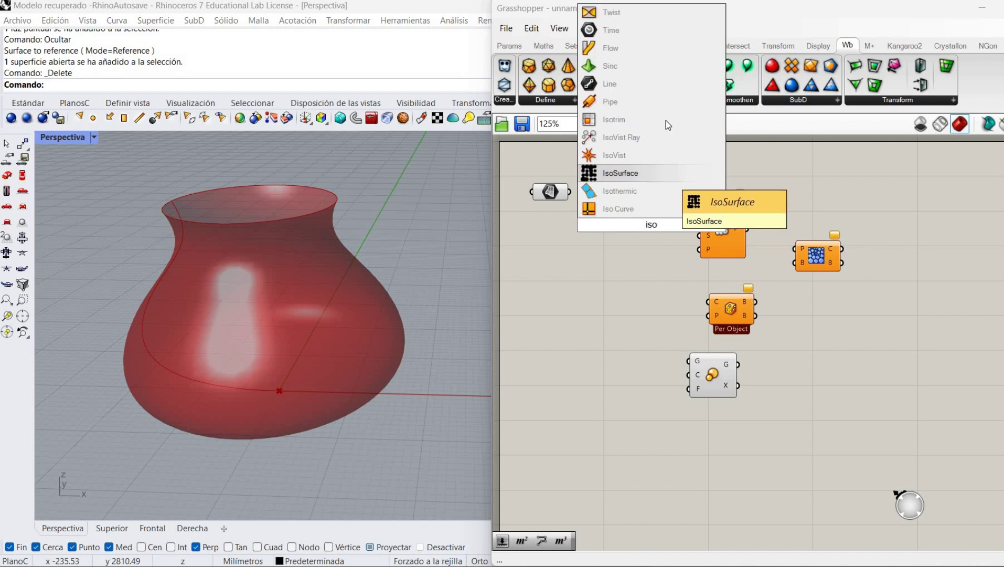
click(664, 125)
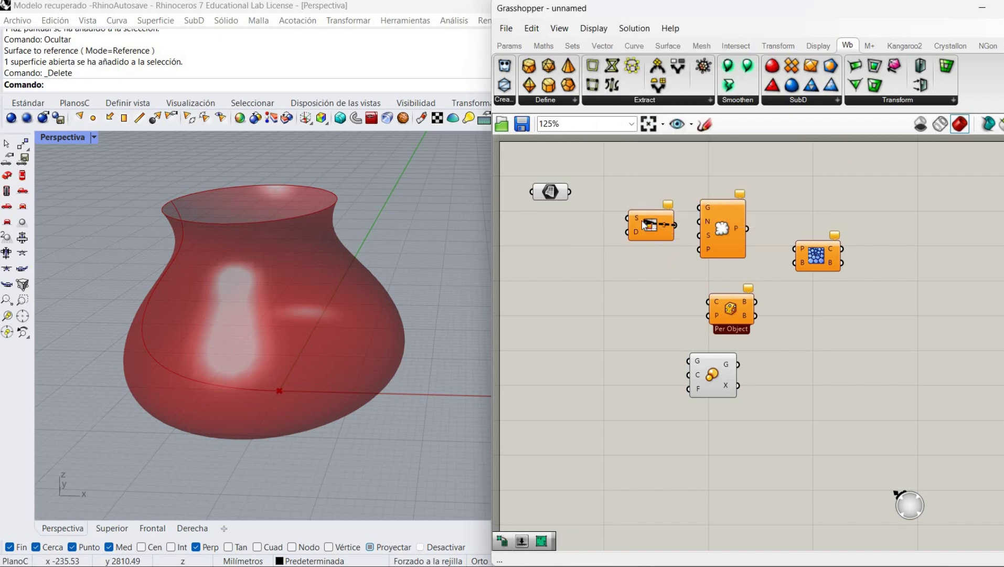
drag(642, 226, 604, 206)
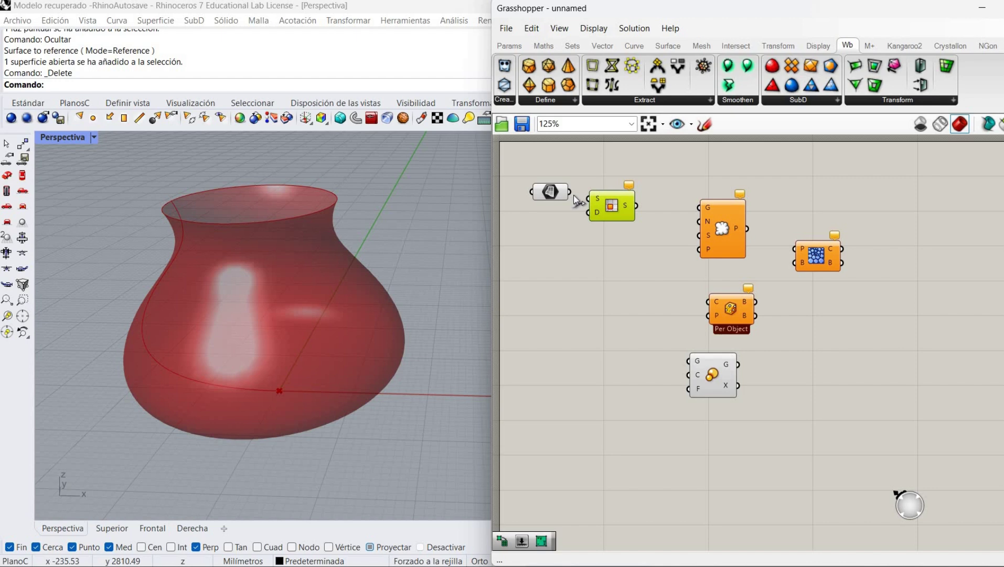
click(542, 45)
click(529, 99)
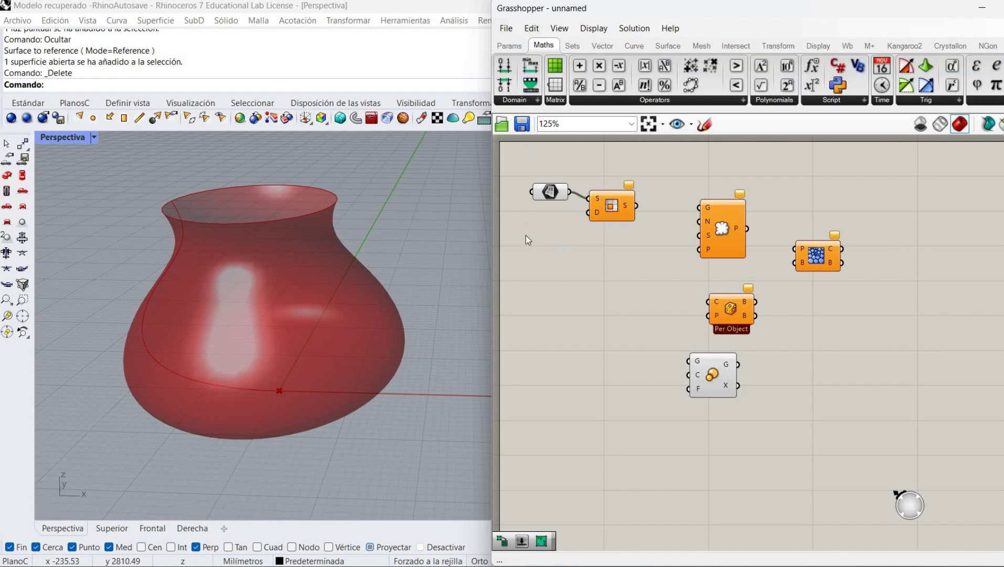
drag(551, 239, 548, 239)
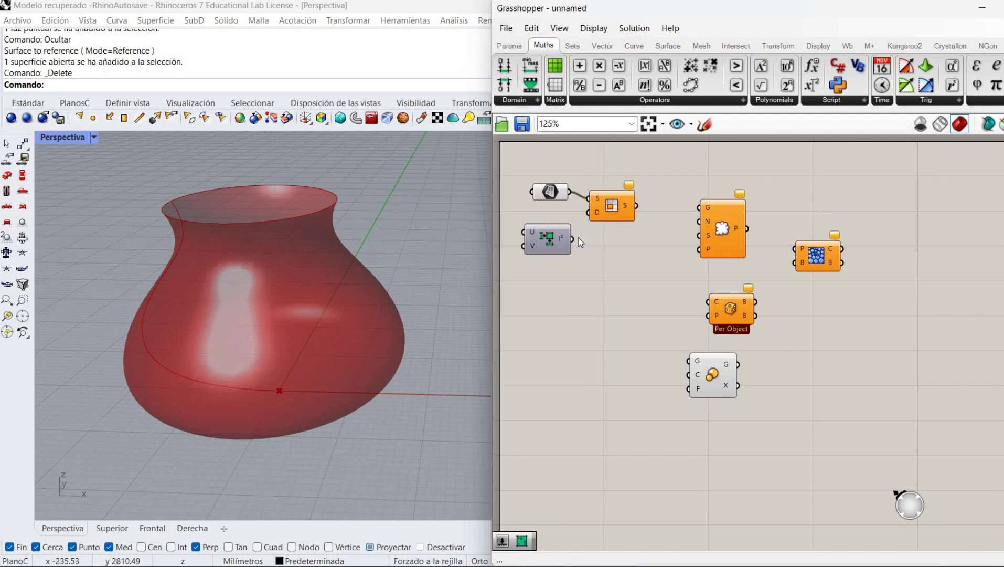
click(549, 239)
key(Delete)
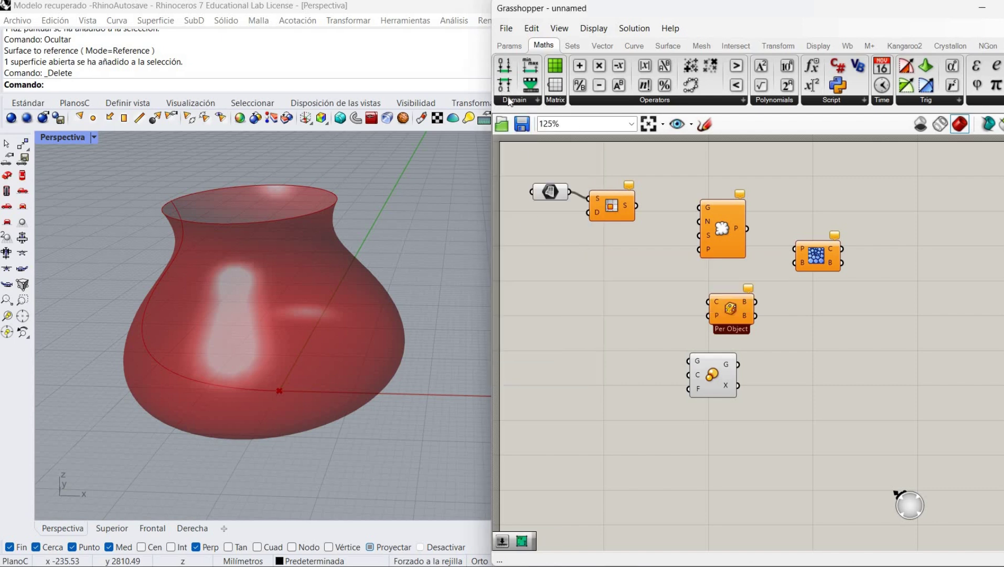
click(520, 100)
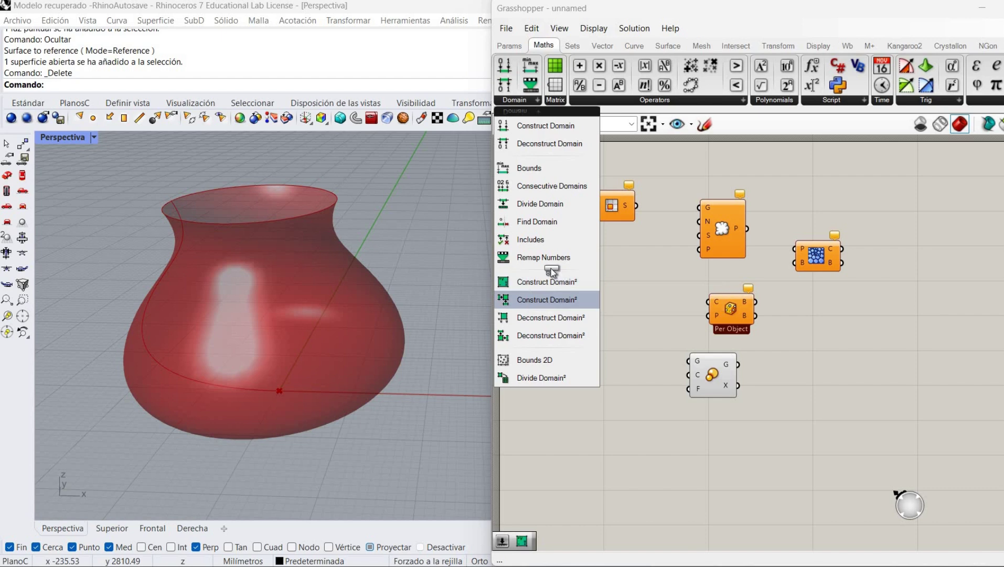
drag(524, 299, 560, 259)
key(Delete)
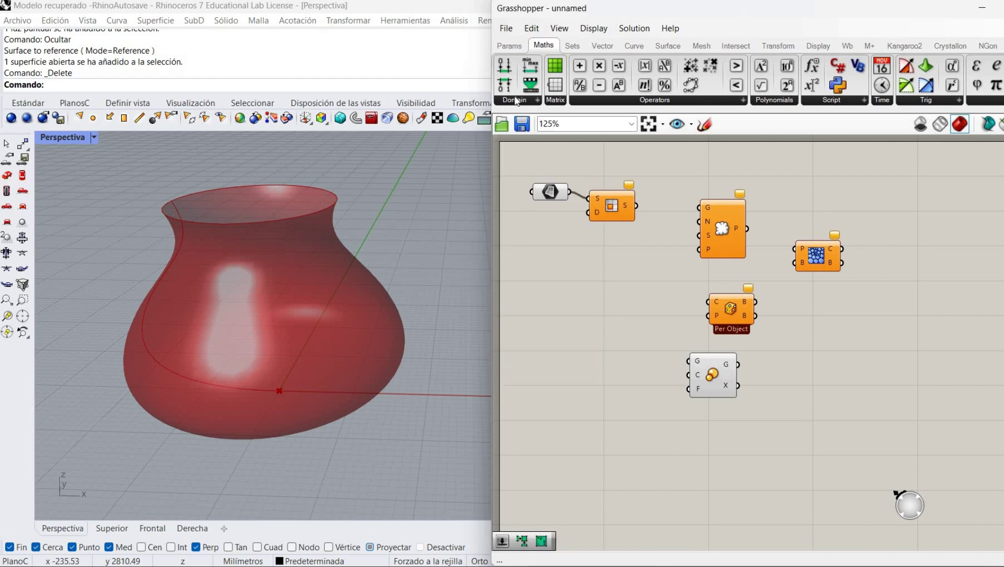
Step: Add the Construct Domain² component with U0, U1, V0 and V1 inputs and connect it to Isotrim's D input
click(516, 99)
drag(520, 285, 562, 279)
mouse_move(631, 201)
mouse_down()
mouse_move(648, 201)
mouse_move(585, 279)
mouse_move(566, 260)
mouse_move(582, 234)
mouse_move(647, 198)
mouse_up()
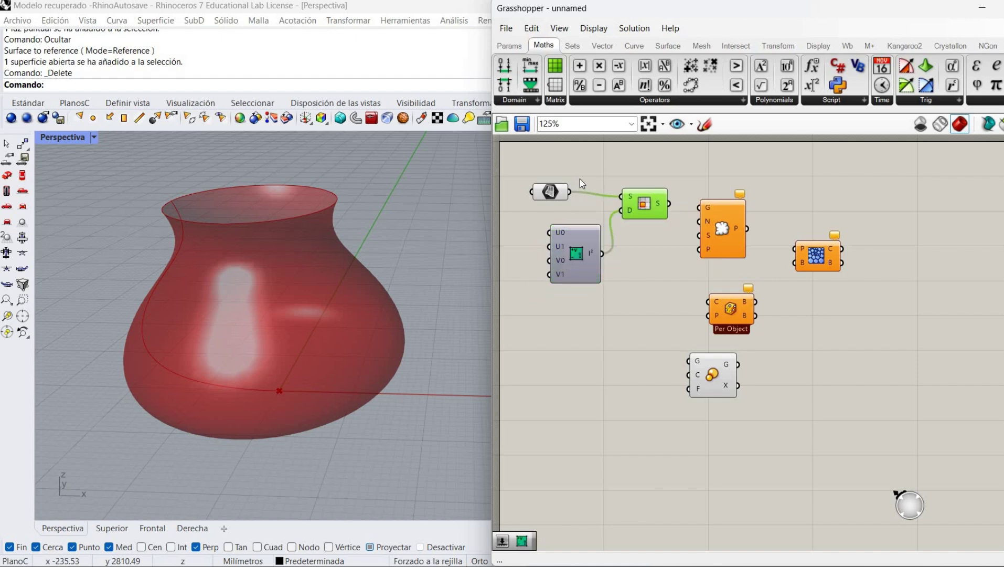
click(799, 167)
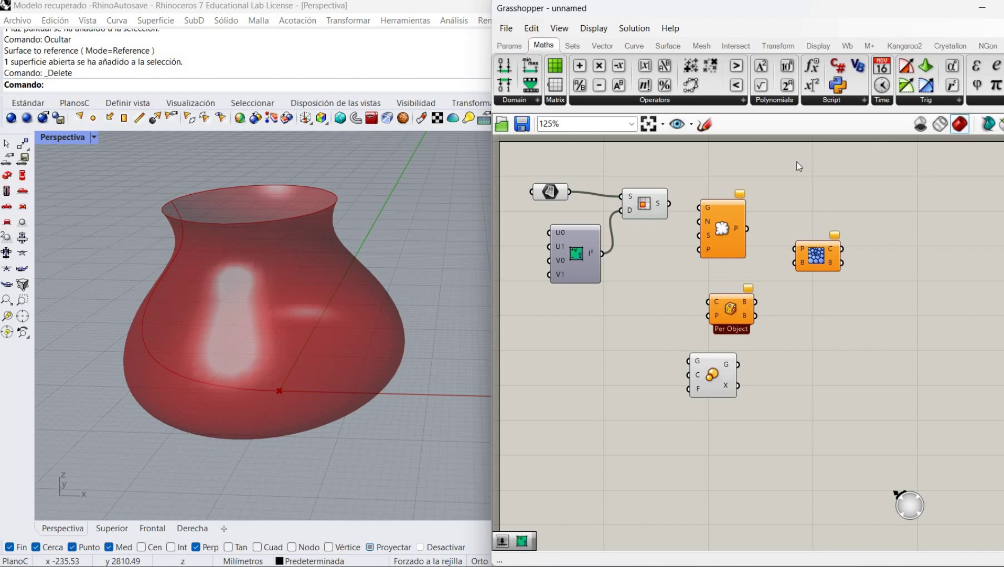
Step: Reparameterize Isotrim's surface input and reposition the Isotrim and Construct Domain² components to tidy the wiring
right_click(631, 194)
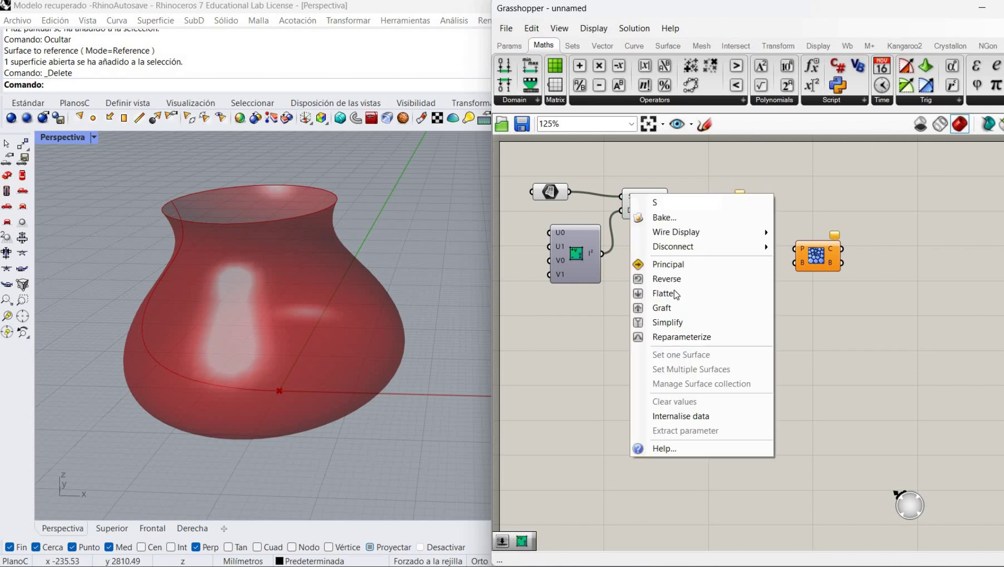
click(663, 336)
right_drag(551, 206, 621, 207)
right_click(623, 189)
click(610, 238)
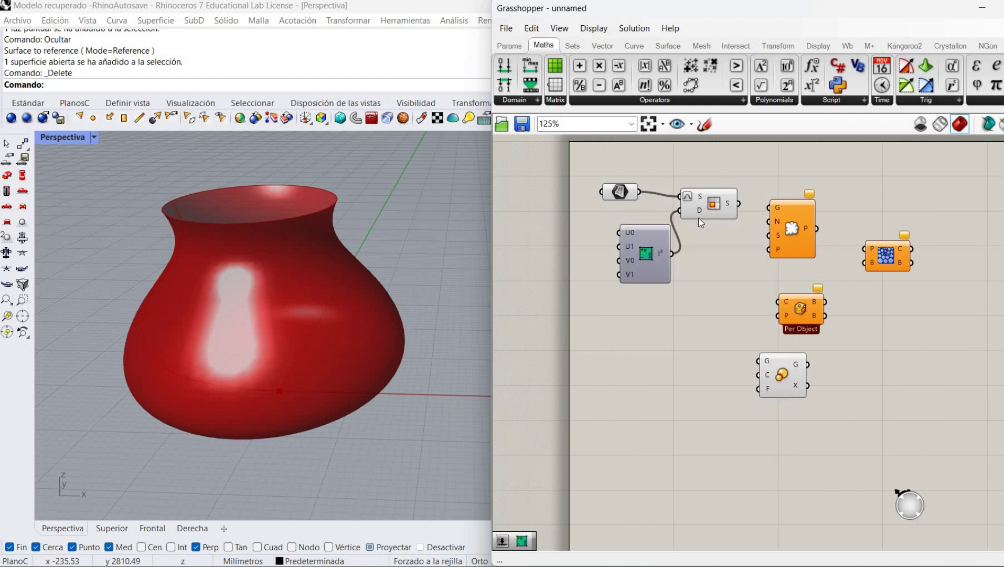
drag(723, 204, 736, 199)
drag(648, 258, 665, 249)
Step: Add a 0.50 number slider beside Construct Domain² and connect it to the V0 input
click(604, 248)
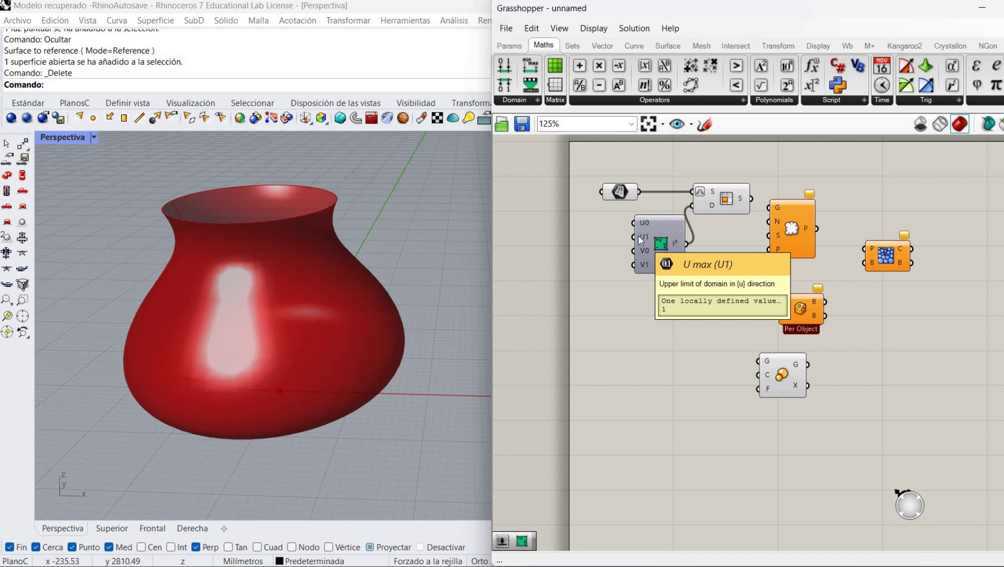
double_click(594, 245)
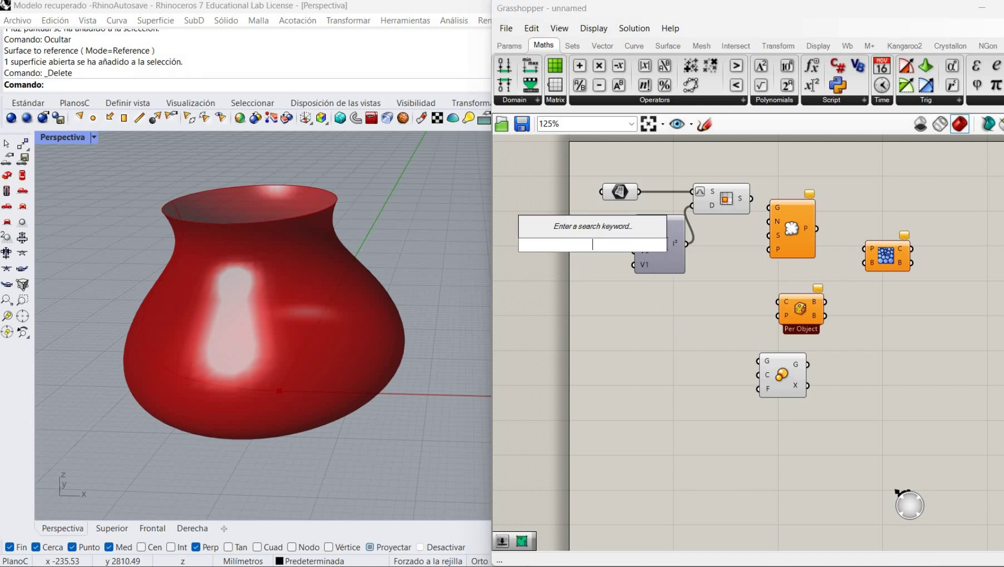
text(0)
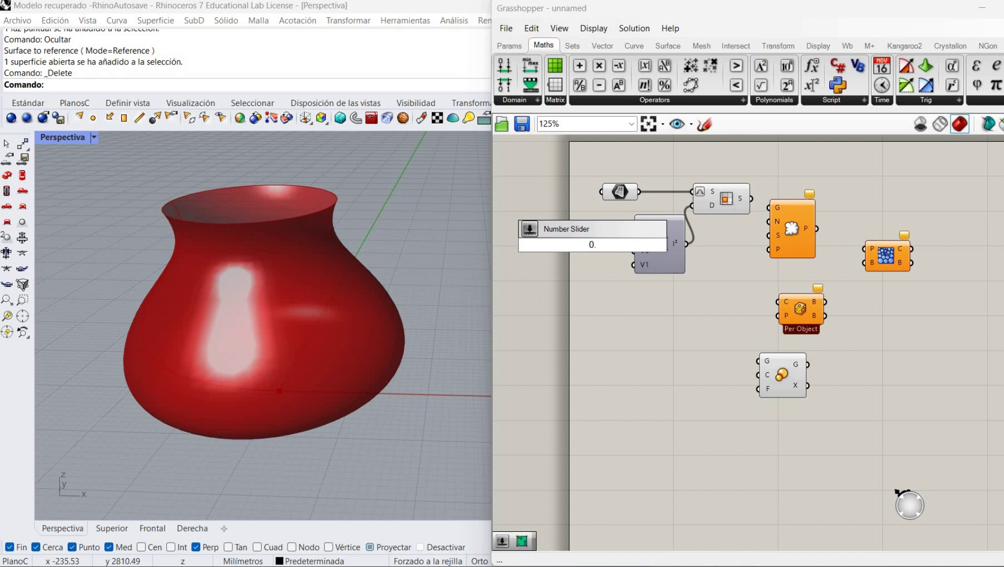
text(.50)
key(Return)
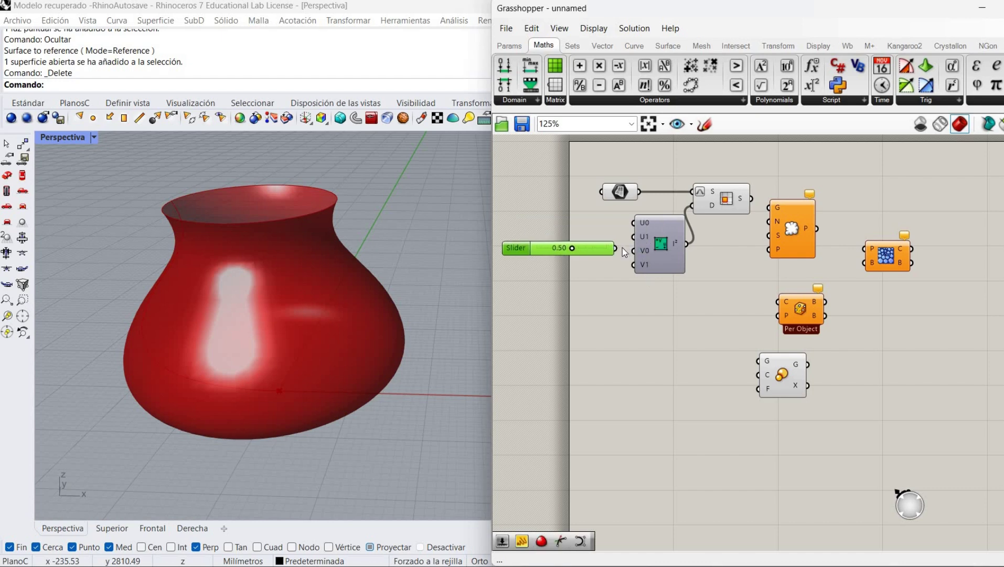
click(553, 238)
drag(563, 249, 601, 249)
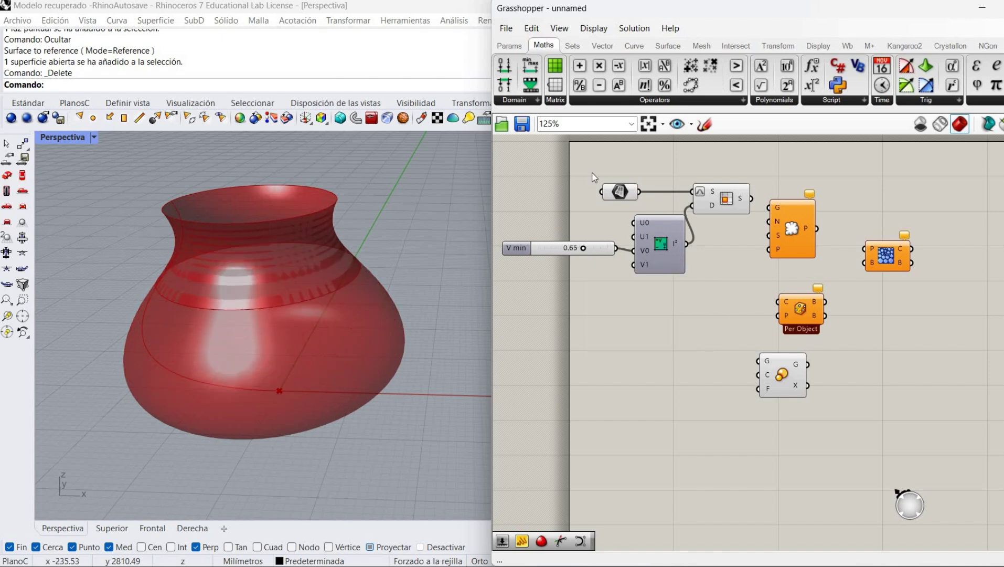
Step: Hide the vase surface parameter's preview and set the V min slider to 0.46
right_click(619, 189)
click(656, 210)
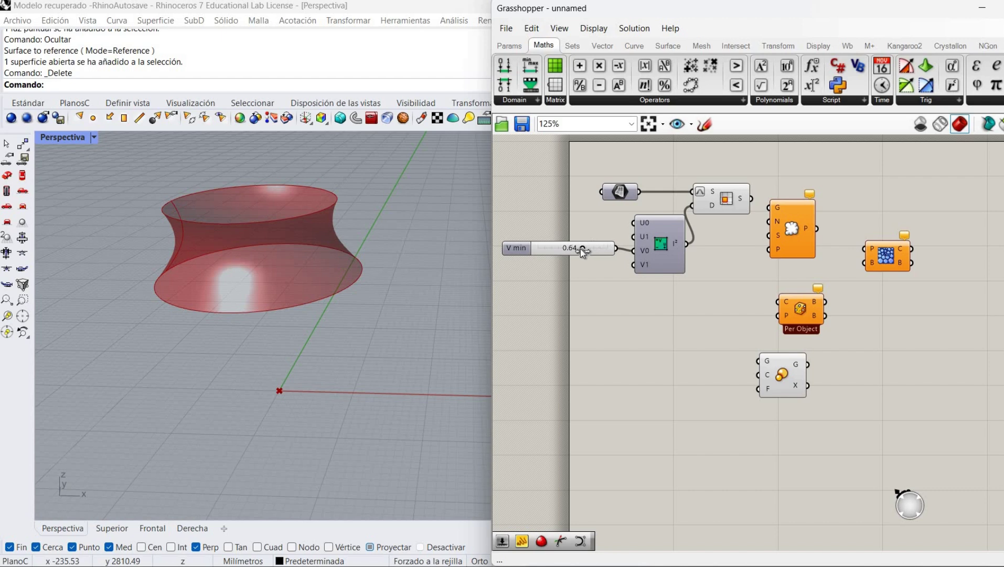
drag(572, 252, 569, 273)
right_drag(387, 316, 336, 251)
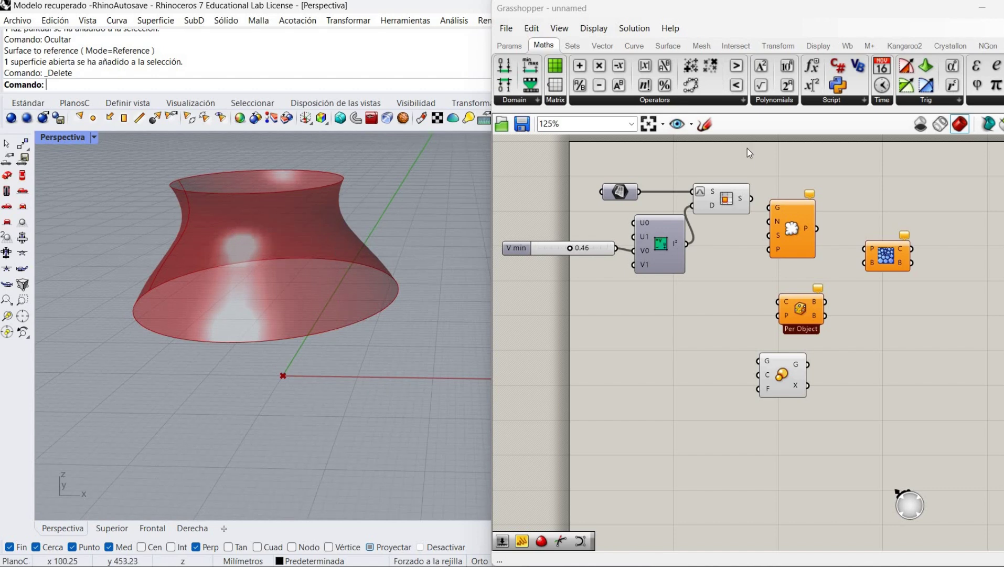
Step: Connect Isotrim's output to Populate Geometry's G input and feed the generated points into the Voronoi component's P input
drag(800, 246, 814, 238)
drag(752, 198, 782, 199)
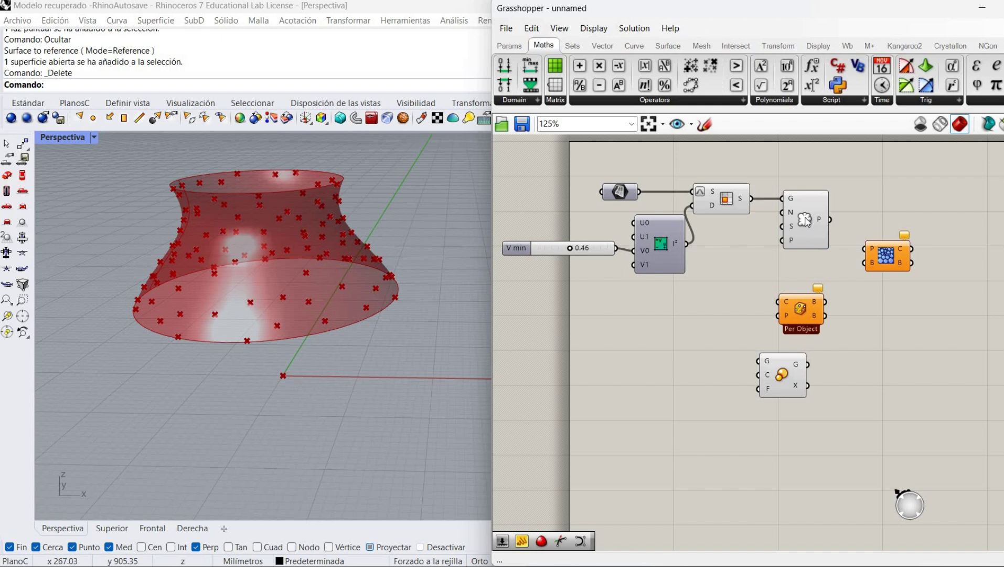
right_drag(852, 208, 817, 219)
click(860, 253)
mouse_move(861, 250)
mouse_down()
mouse_move(868, 233)
mouse_move(843, 243)
mouse_move(874, 237)
mouse_up()
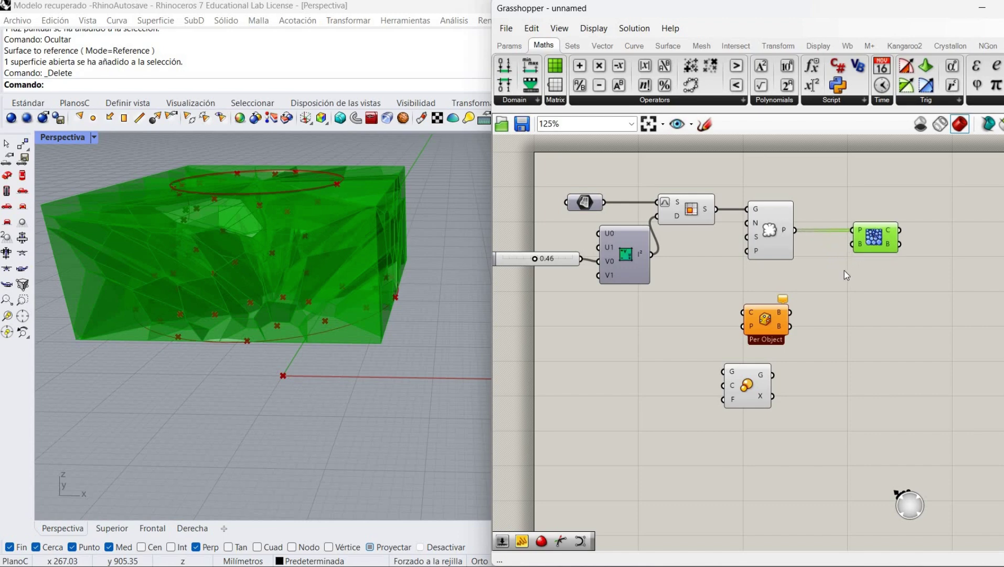
click(844, 270)
Step: Connect the trimmed surface to the Bounding Box's C input and the resulting box to the Voronoi's B input
right_drag(281, 258, 265, 302)
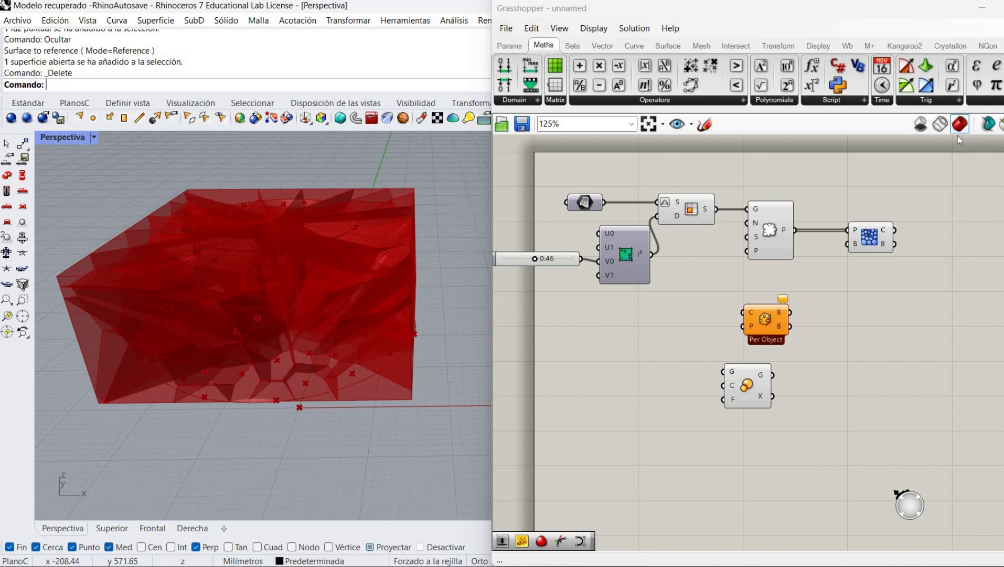
click(871, 238)
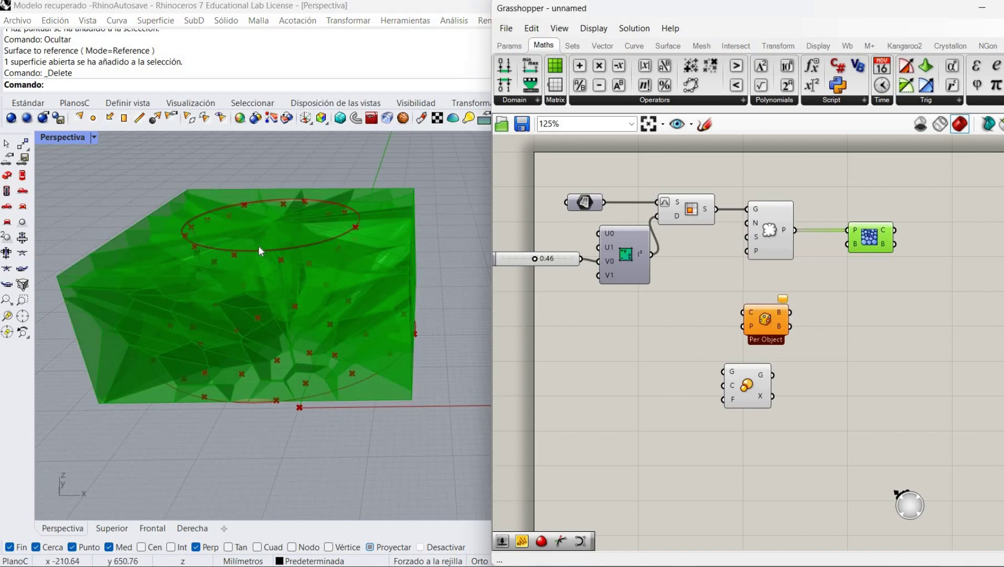
scroll(259, 245, up, 3)
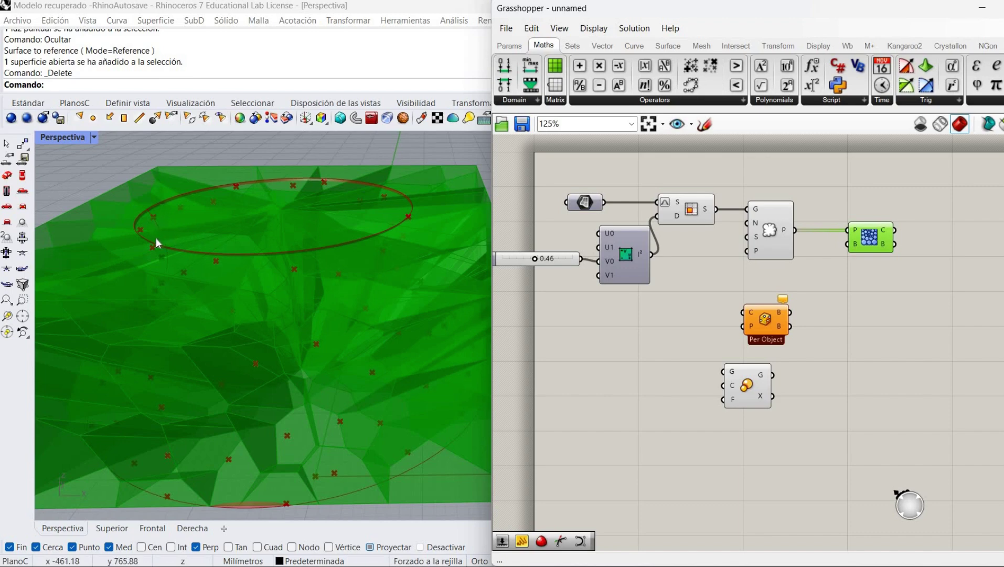
scroll(156, 238, down, 4)
right_drag(178, 257, 220, 284)
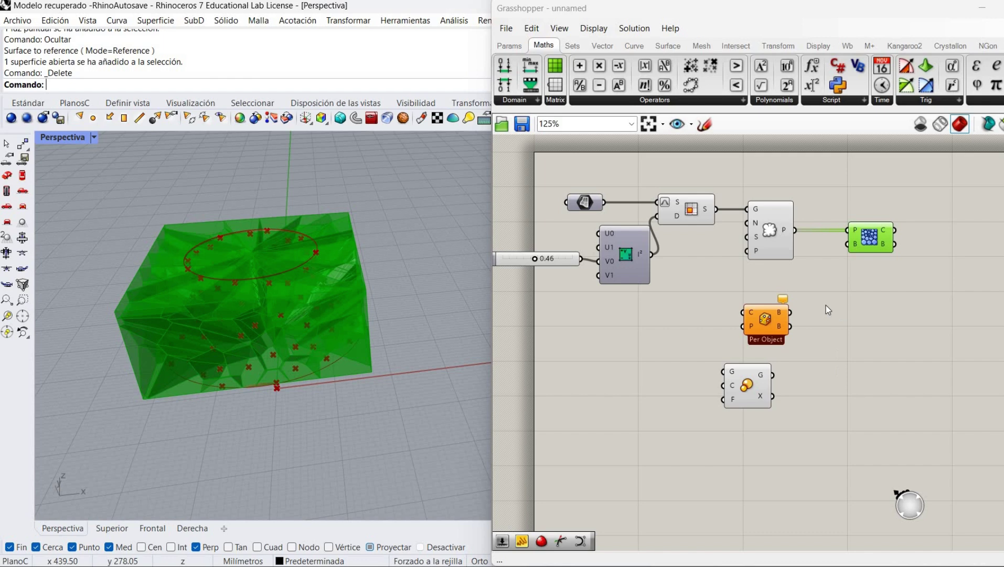
drag(717, 208, 848, 244)
click(782, 296)
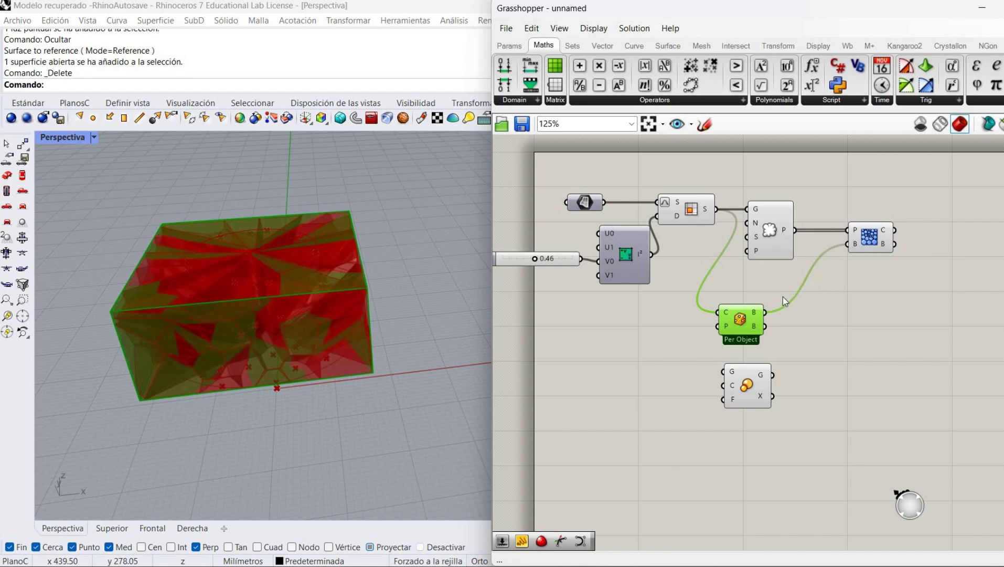
Step: Hide the Populate Geometry preview and shift the Voronoi component slightly
right_click(770, 232)
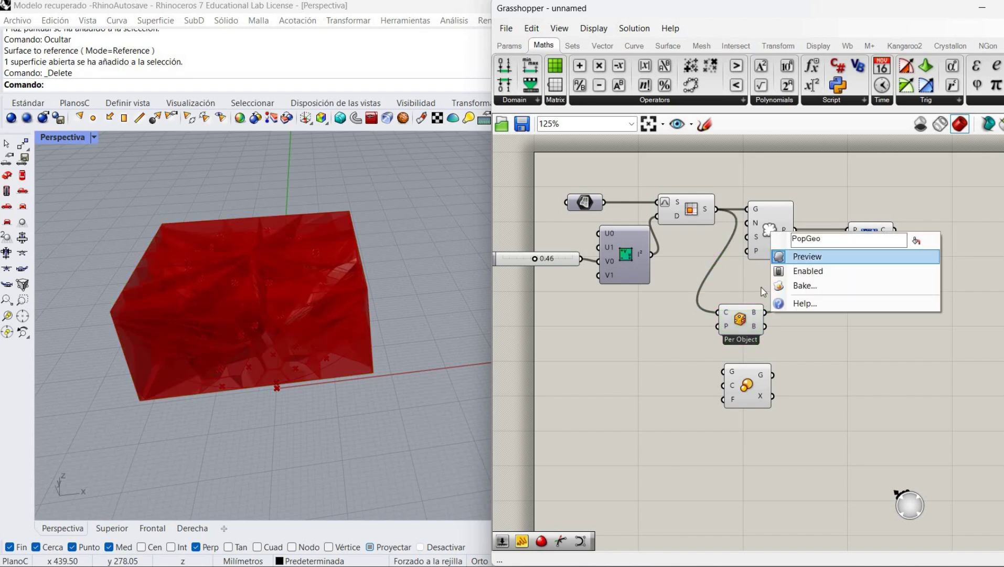
click(790, 255)
drag(860, 250, 854, 255)
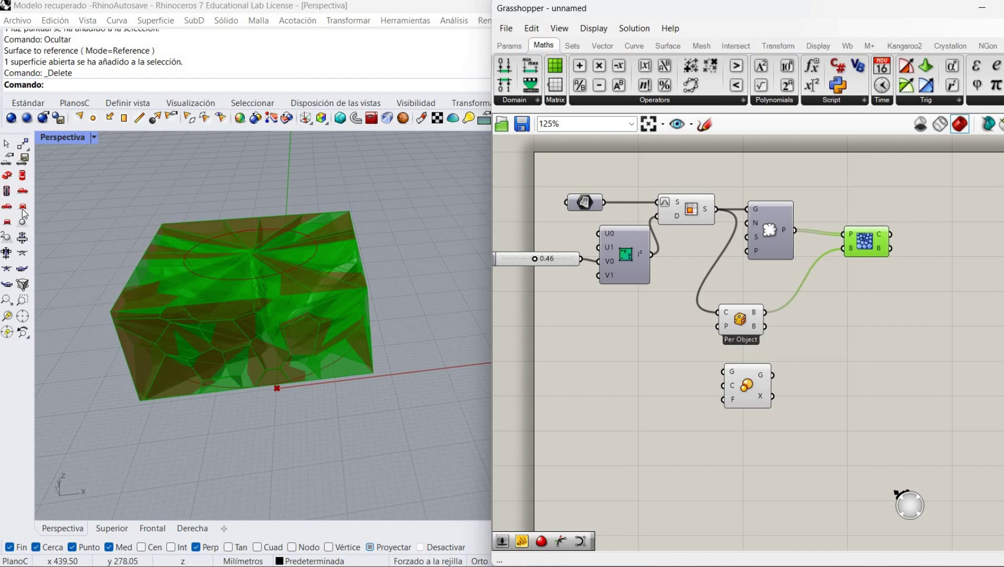
scroll(275, 278, up, 5)
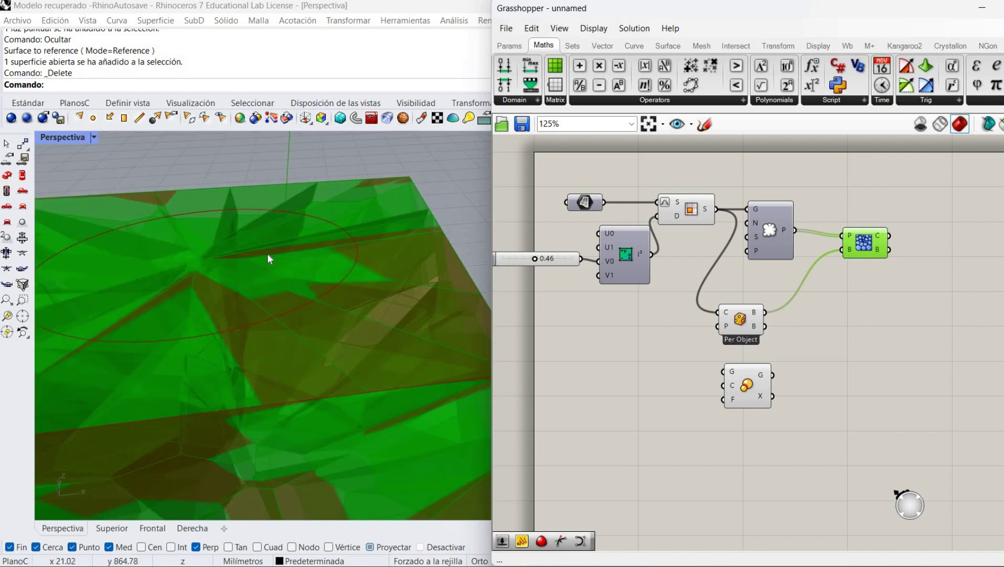
scroll(251, 275, down, 4)
scroll(252, 275, up, 1)
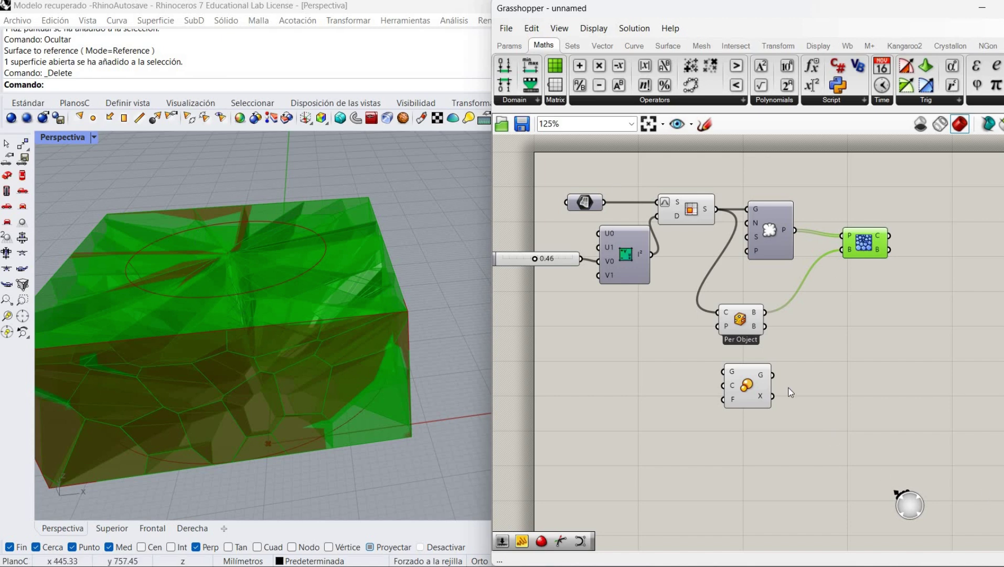
Step: Place the Scale component to the right of the Bounding Box and connect the box output to Scale's G input
drag(747, 389, 812, 348)
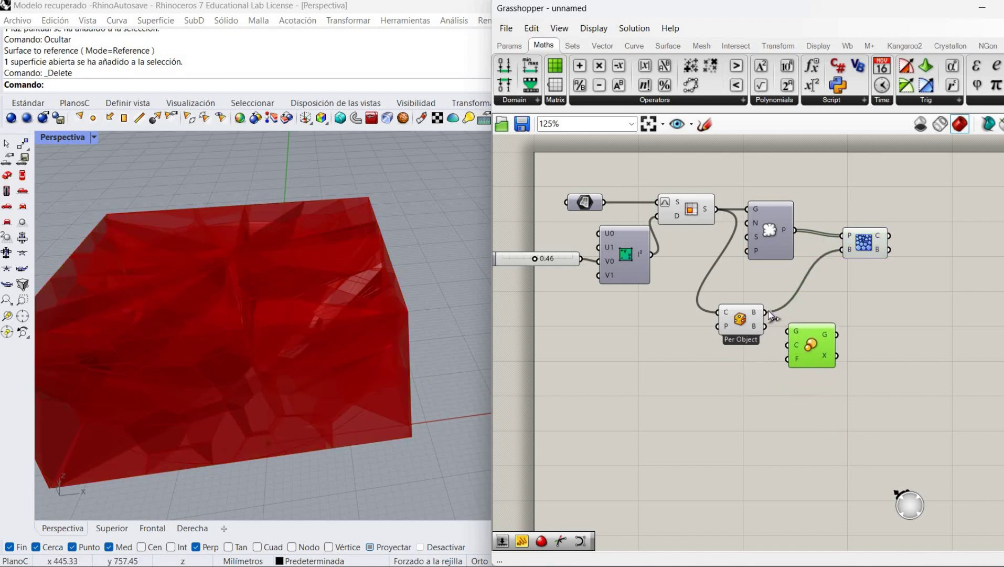
drag(734, 321, 690, 326)
click(723, 360)
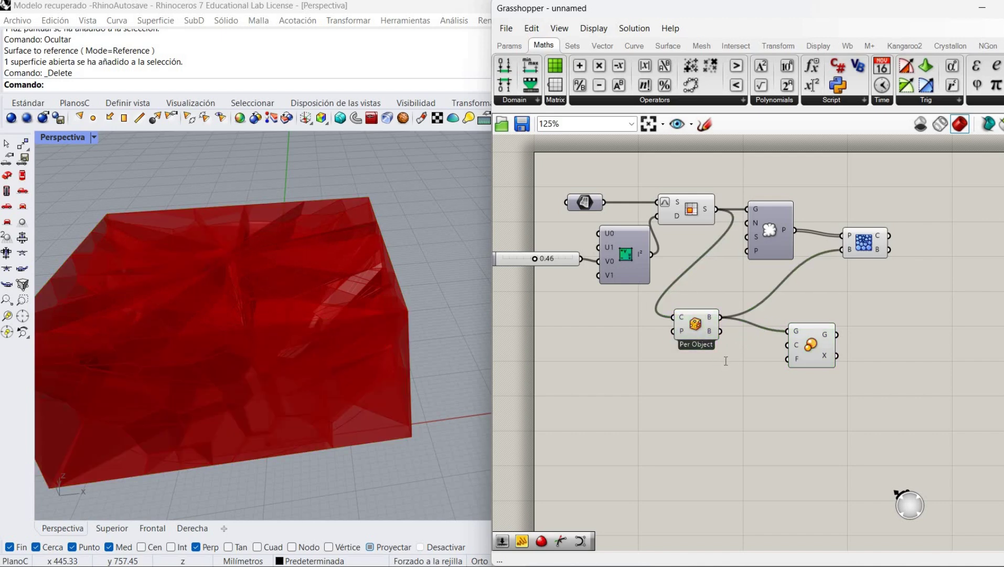
Step: Add a Volume component, feed it the bounding box, and connect its centroid output to Scale's C input
double_click(725, 360)
text(volu)
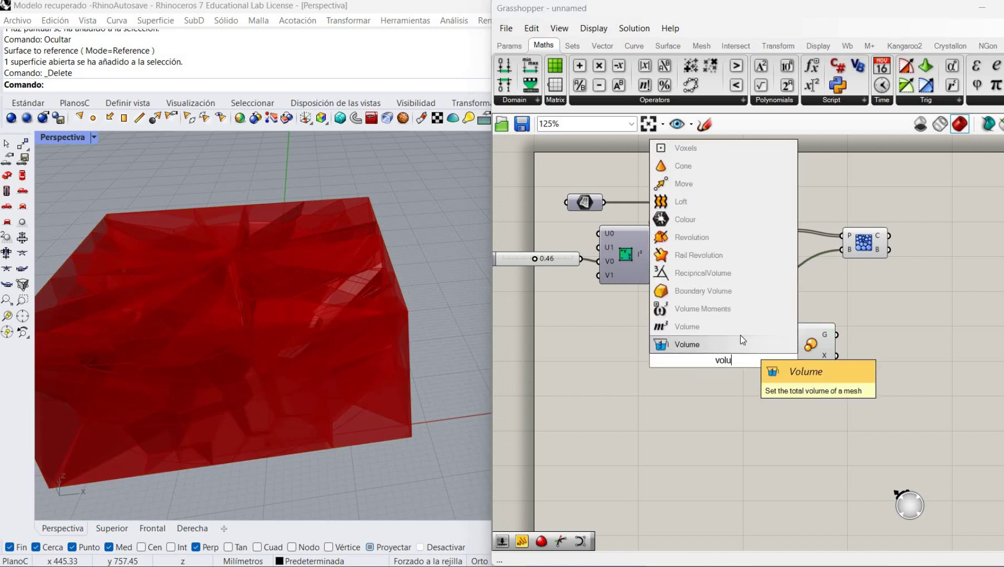
key(Return)
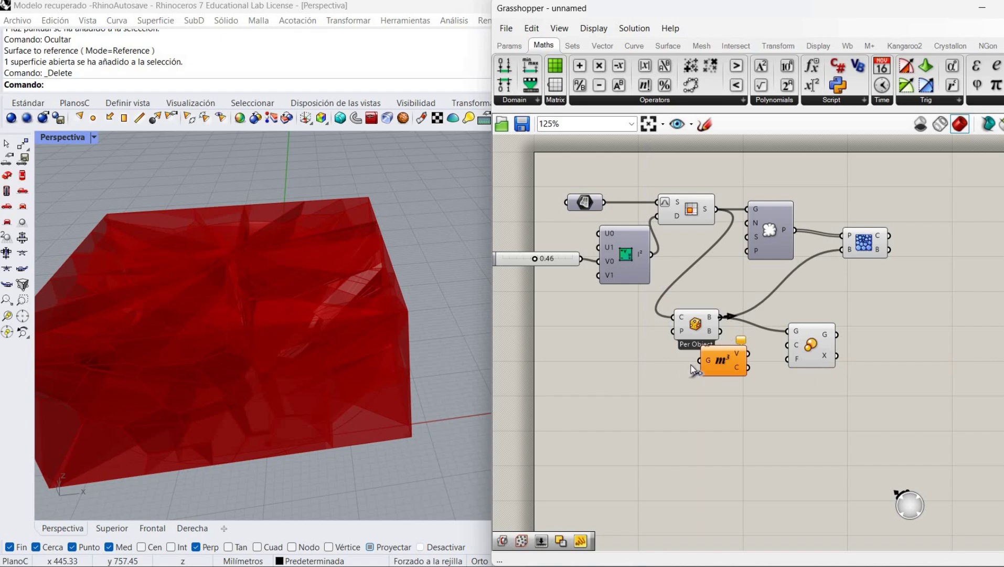
drag(718, 369, 720, 367)
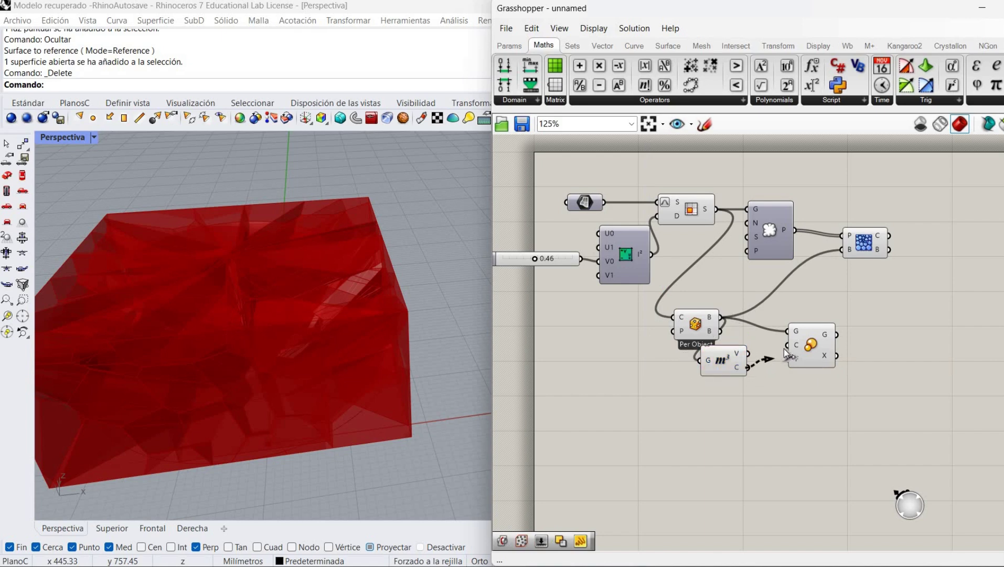
drag(724, 359, 743, 355)
Step: Add a panel containing 1.1 below the Volume component and connect it to Scale's F input
click(730, 383)
double_click(722, 384)
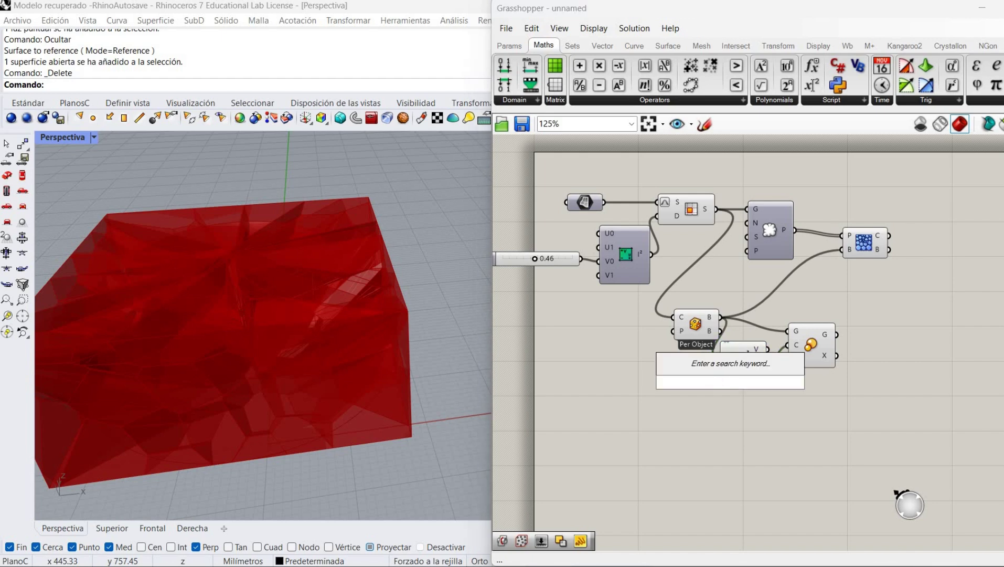
text(//1.1)
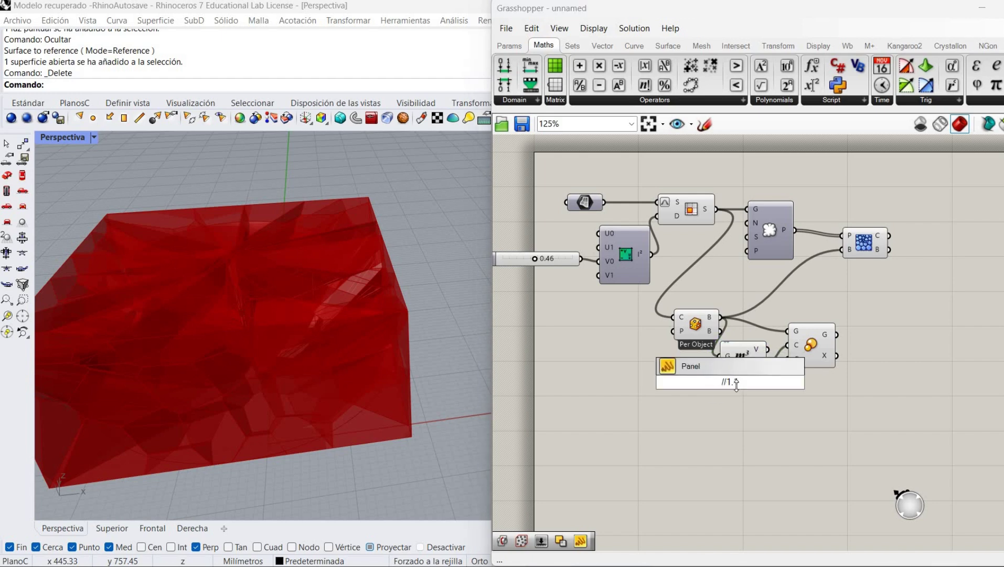
key(Return)
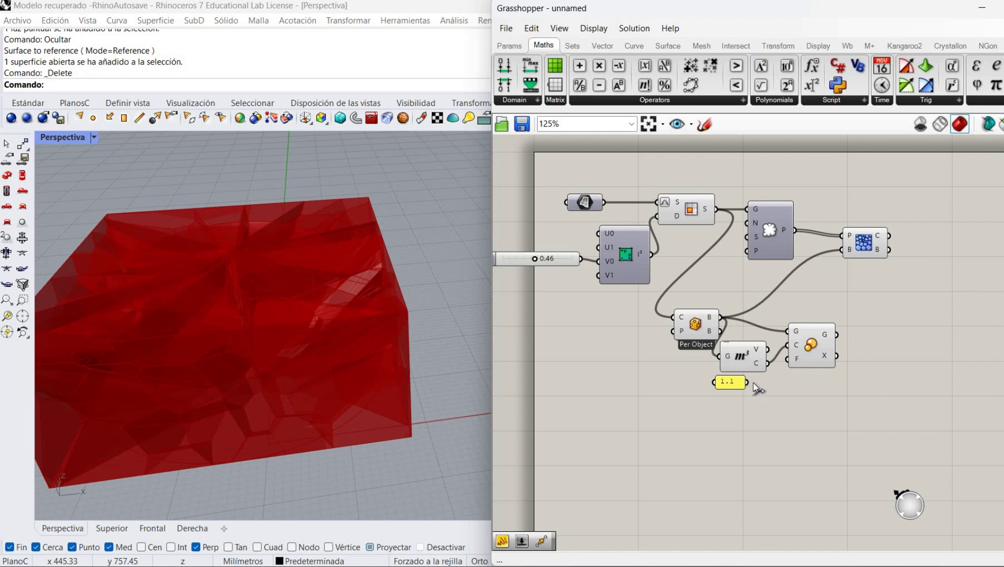
drag(804, 351, 799, 359)
Step: Turn off the preview of the Volume and Bounding Box components
right_click(738, 358)
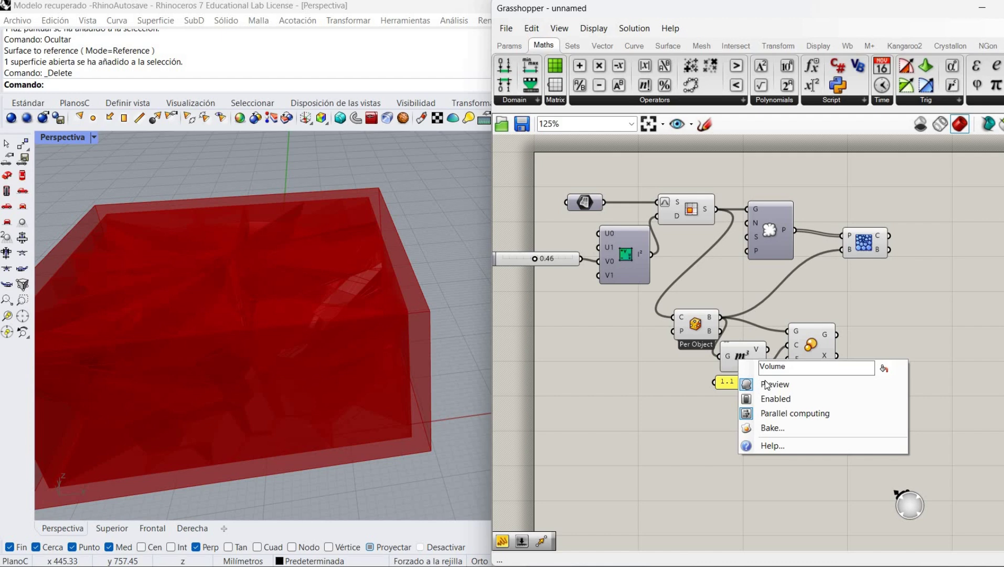
click(744, 384)
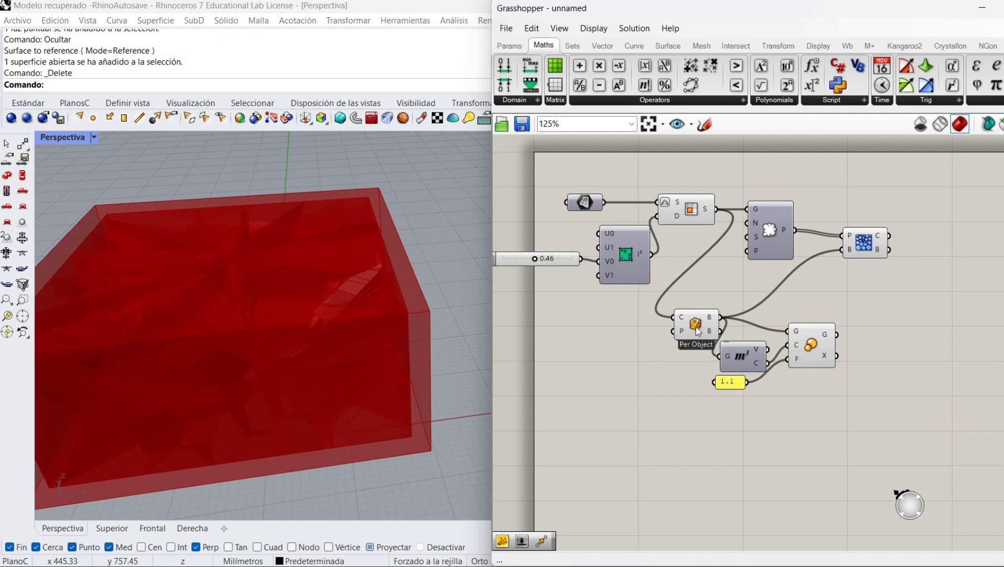
right_click(720, 349)
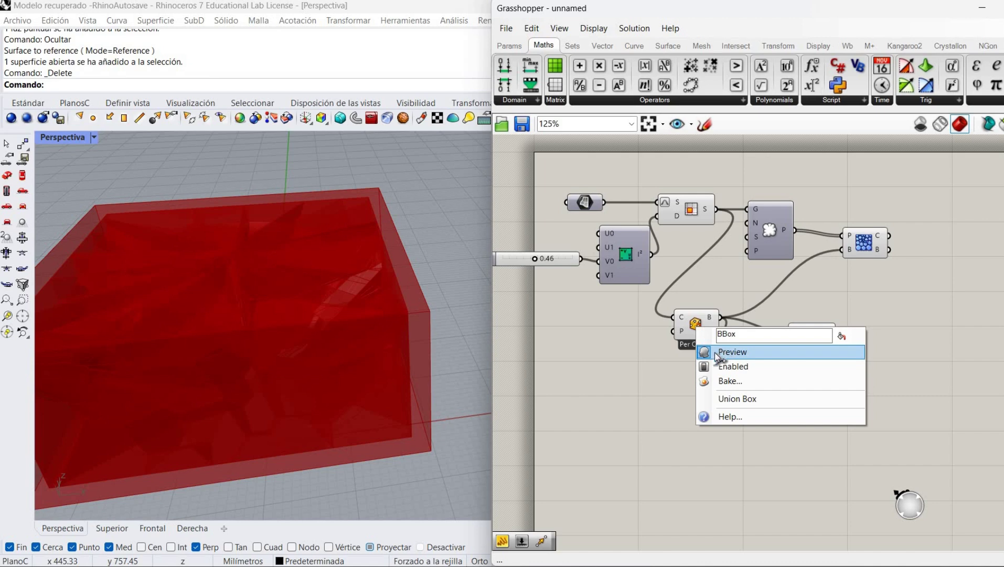
click(719, 355)
Step: Replace the Voronoi's B input with the scaled box and hide the Scale component's preview
drag(837, 334, 842, 250)
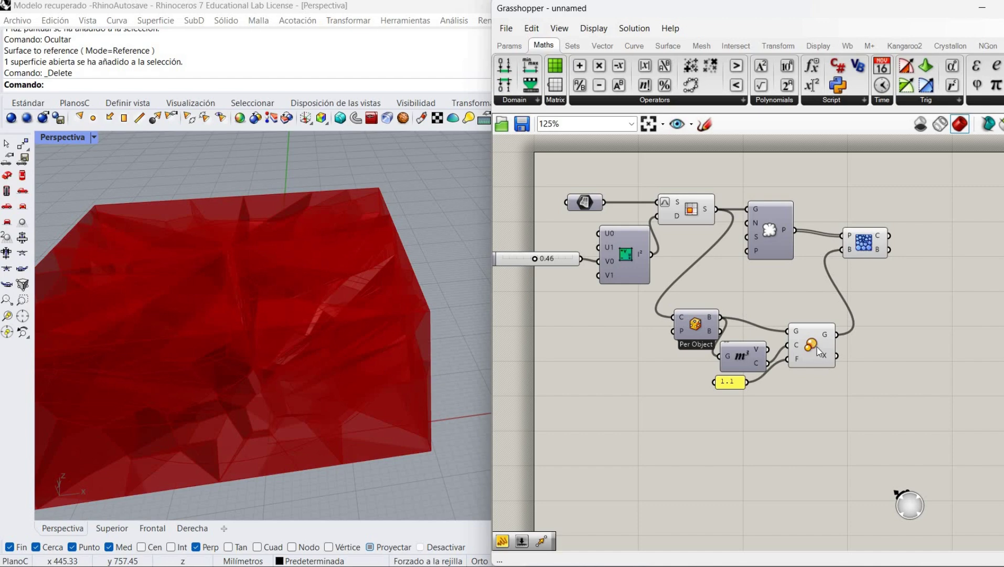
right_click(834, 367)
click(853, 254)
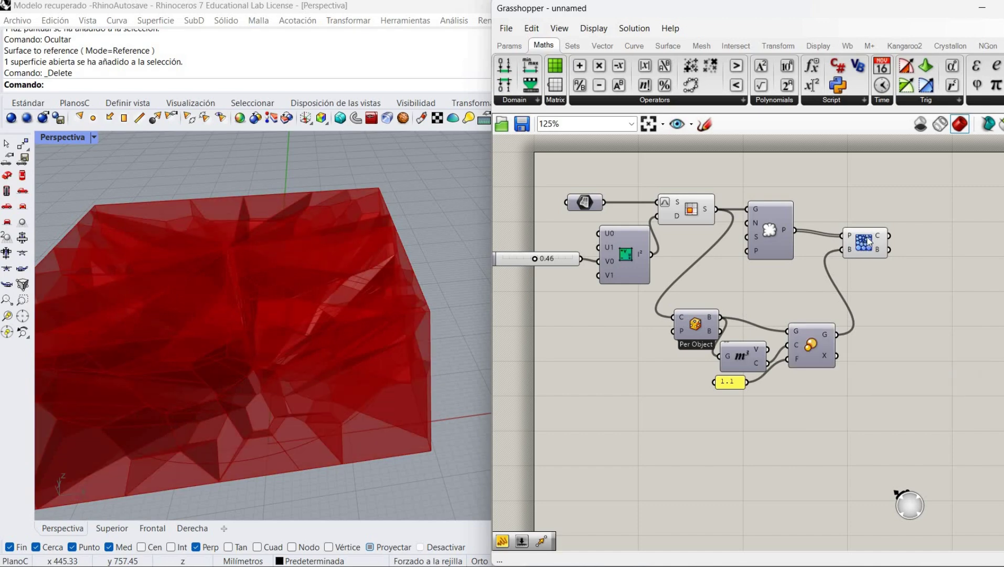
click(867, 241)
mouse_move(337, 344)
right_down()
mouse_move(332, 336)
mouse_move(350, 356)
right_up()
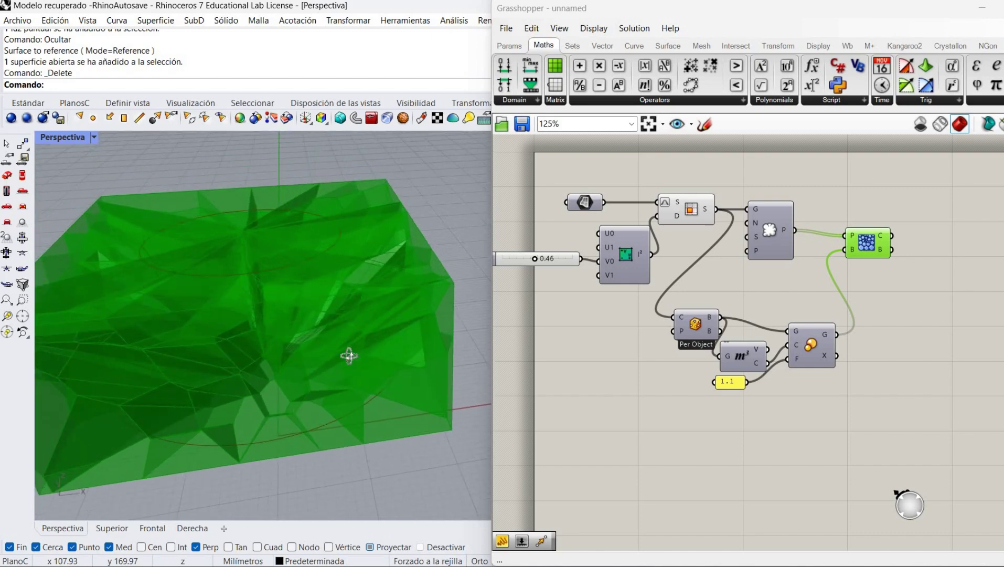
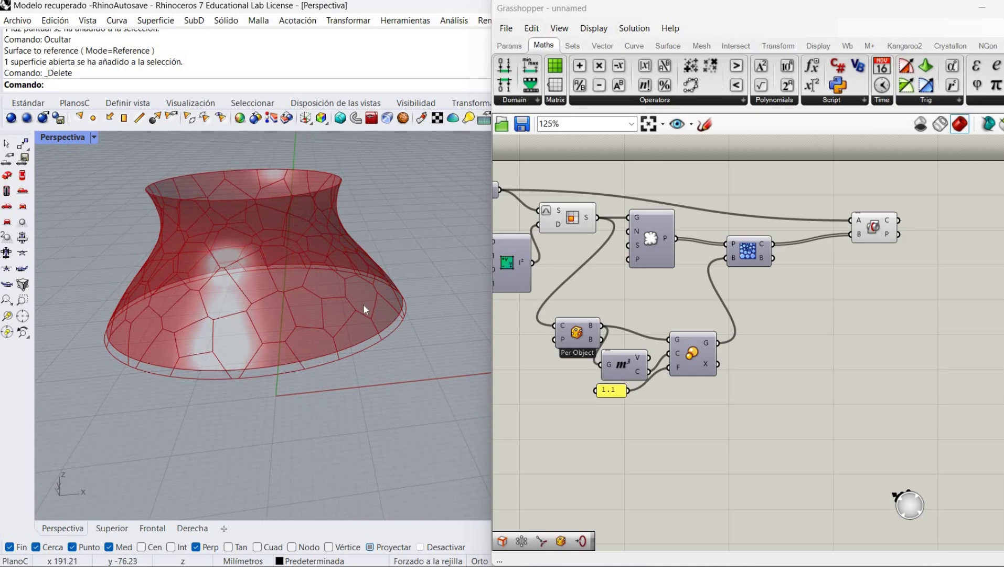
right_drag(372, 315, 320, 307)
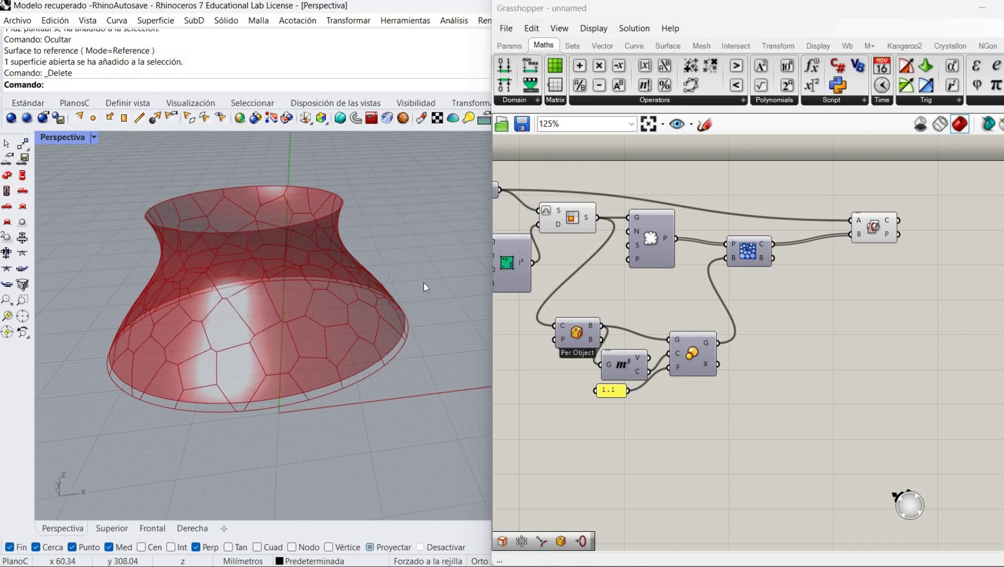
right_drag(799, 423, 905, 463)
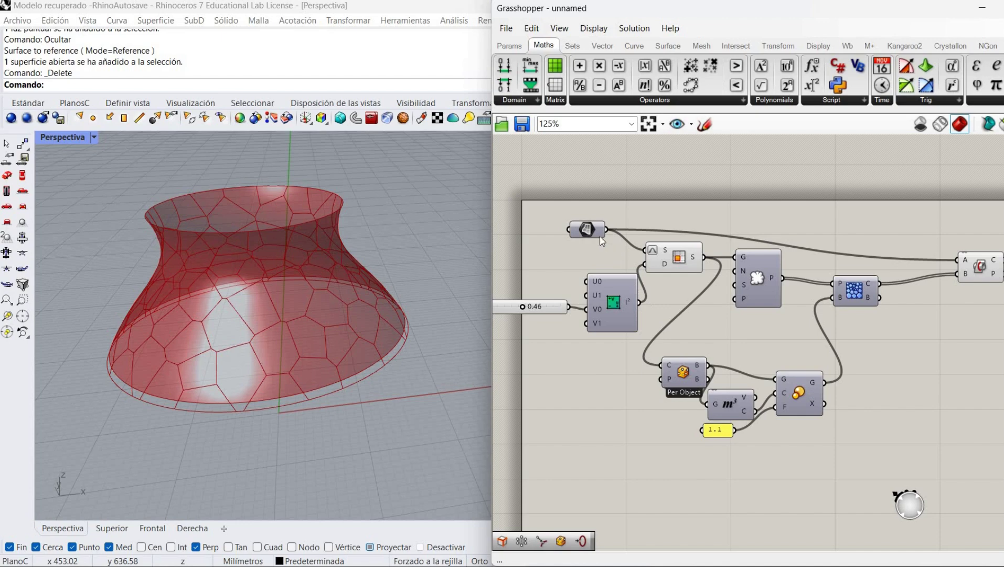
Step: Turn on the preview of the referenced vase surface and hide the preview of the trimmed Isotrim surface
right_click(588, 231)
click(682, 254)
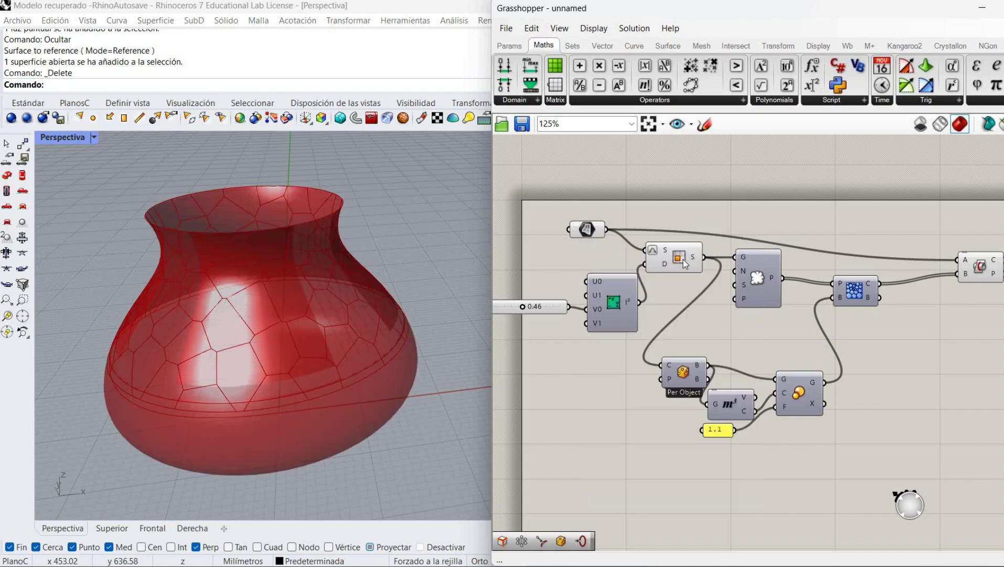
right_click(683, 257)
click(713, 284)
mouse_move(319, 393)
right_down()
mouse_move(298, 388)
mouse_move(318, 391)
right_up()
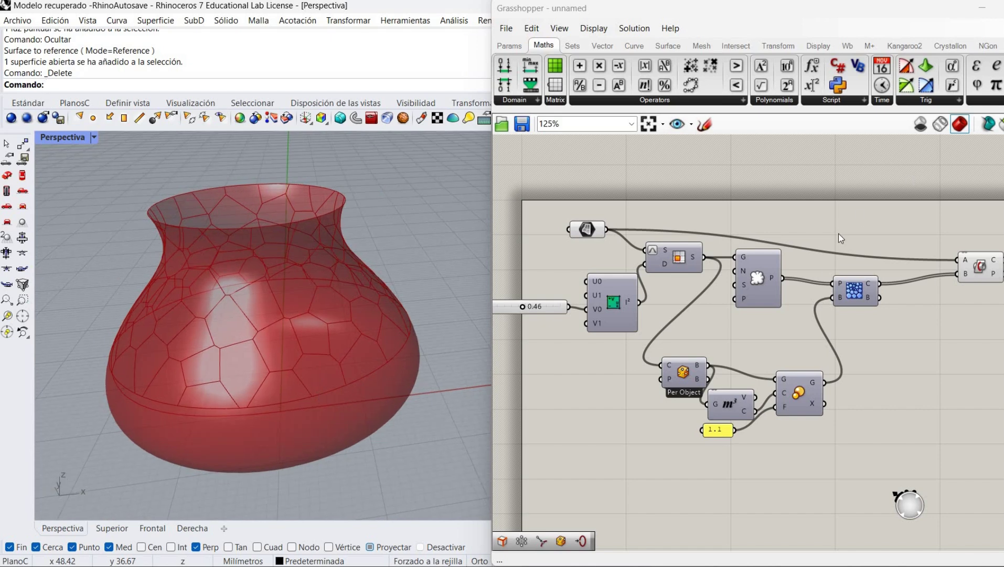
Step: Line up the Brep intersection component with the incoming surface wire and highlight its resulting curves on the vase
right_drag(941, 253, 814, 256)
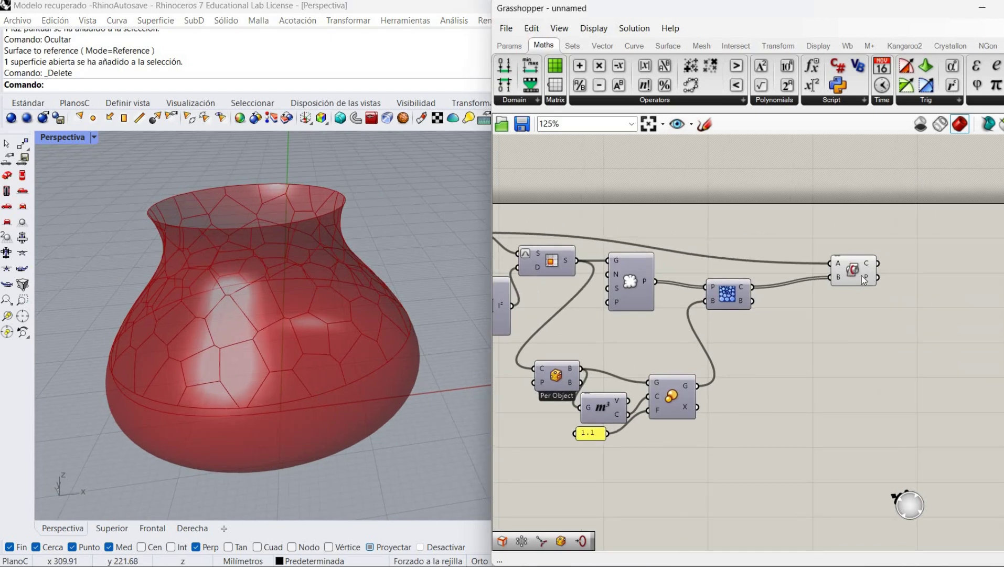
drag(864, 280, 871, 248)
click(884, 215)
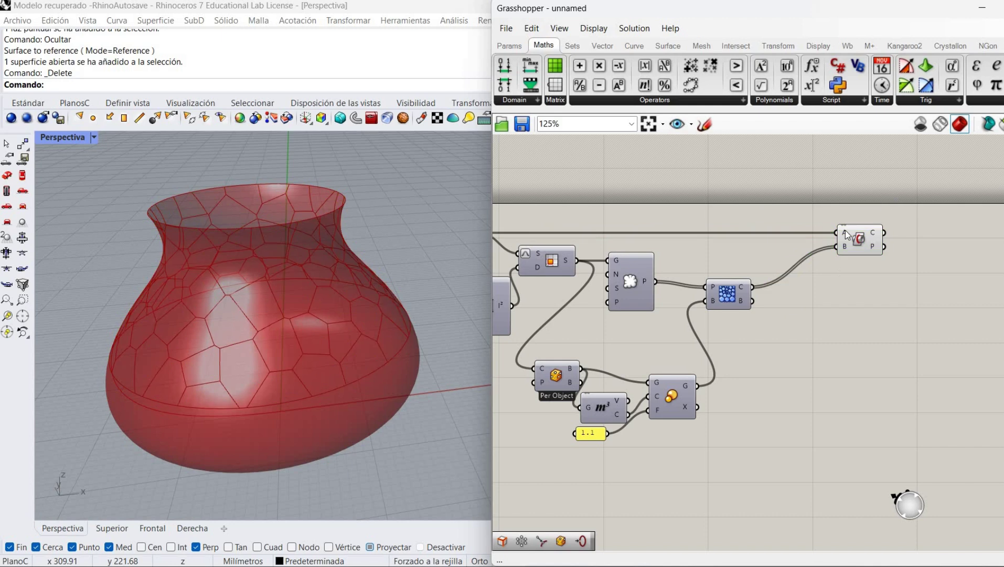
click(864, 236)
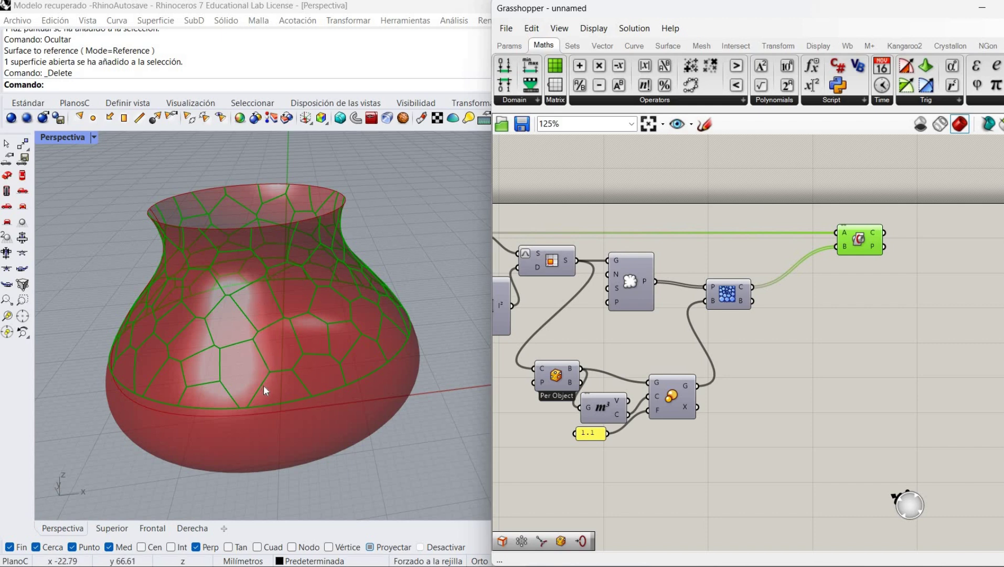
click(922, 271)
Step: Add a Closed component beside the intersection component and connect the intersection curves to its C input
right_drag(922, 271, 796, 280)
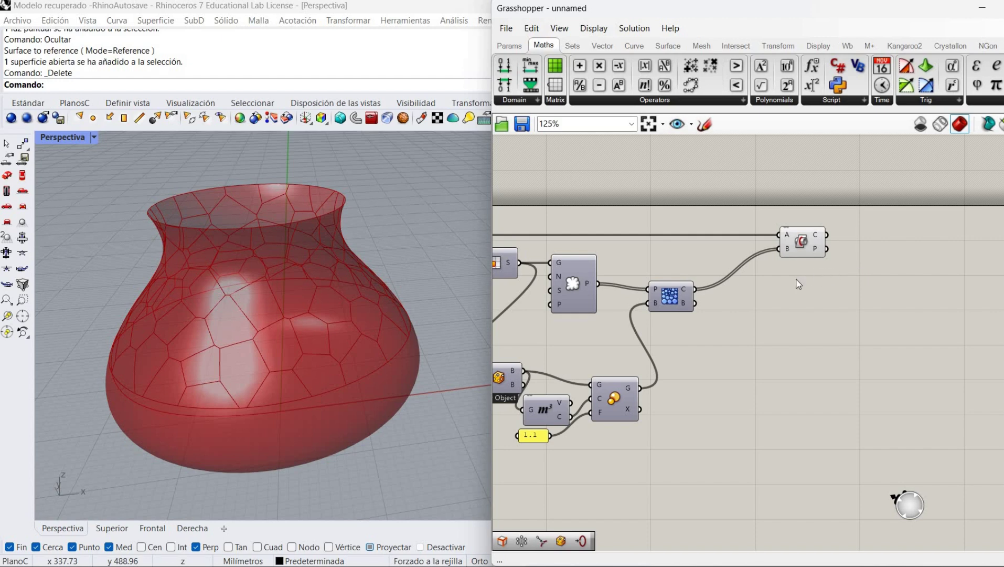
double_click(797, 280)
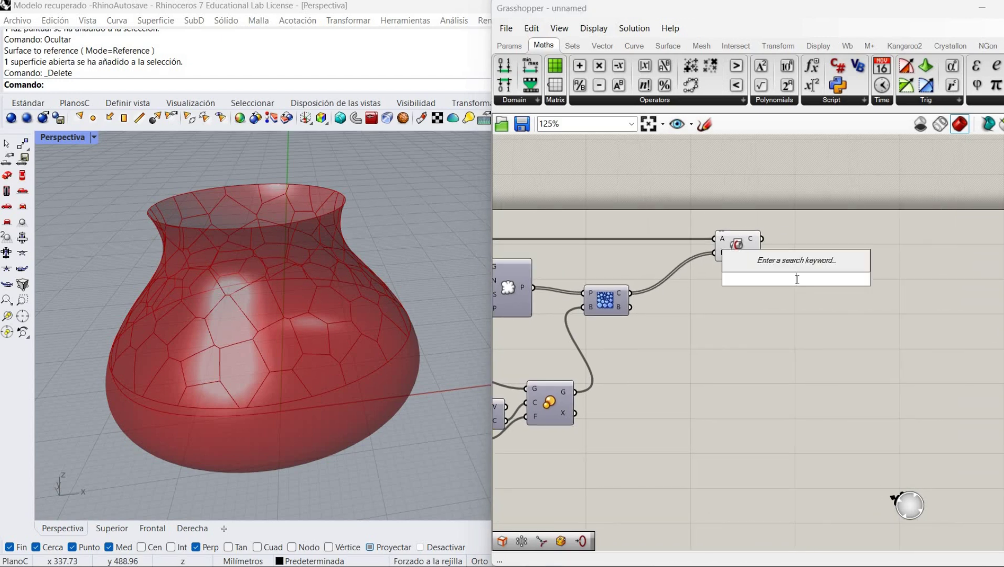
text(clo)
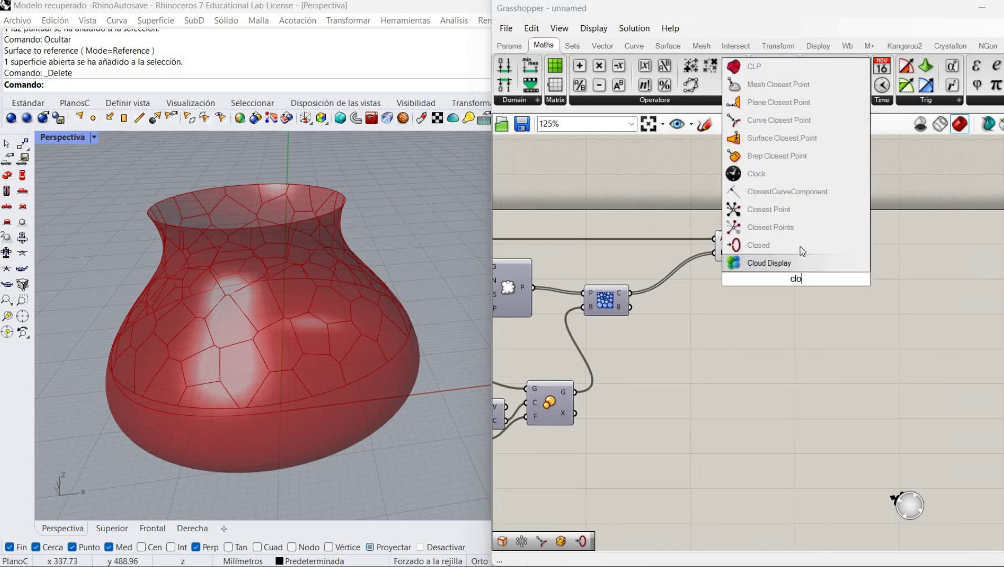
click(800, 245)
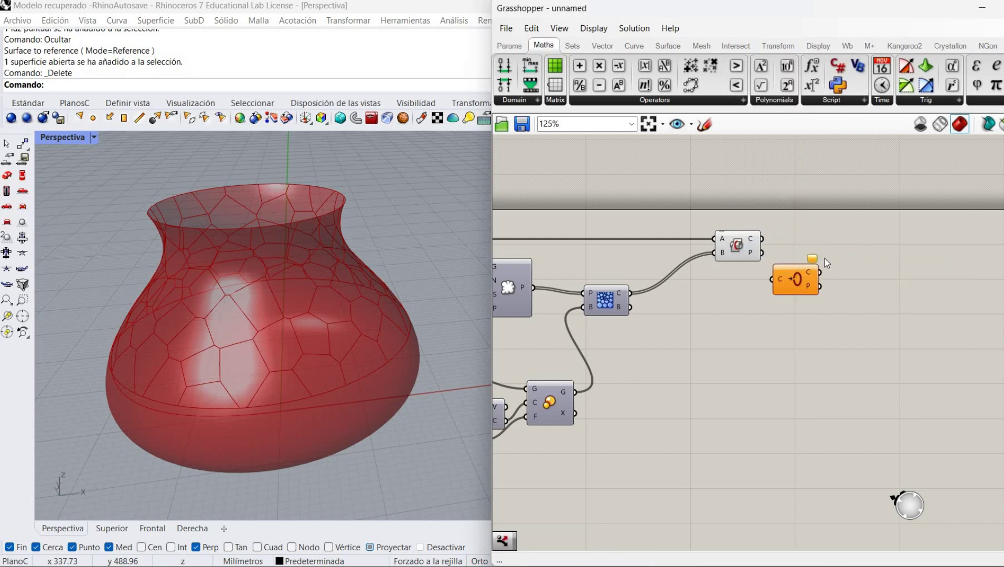
drag(818, 268, 832, 239)
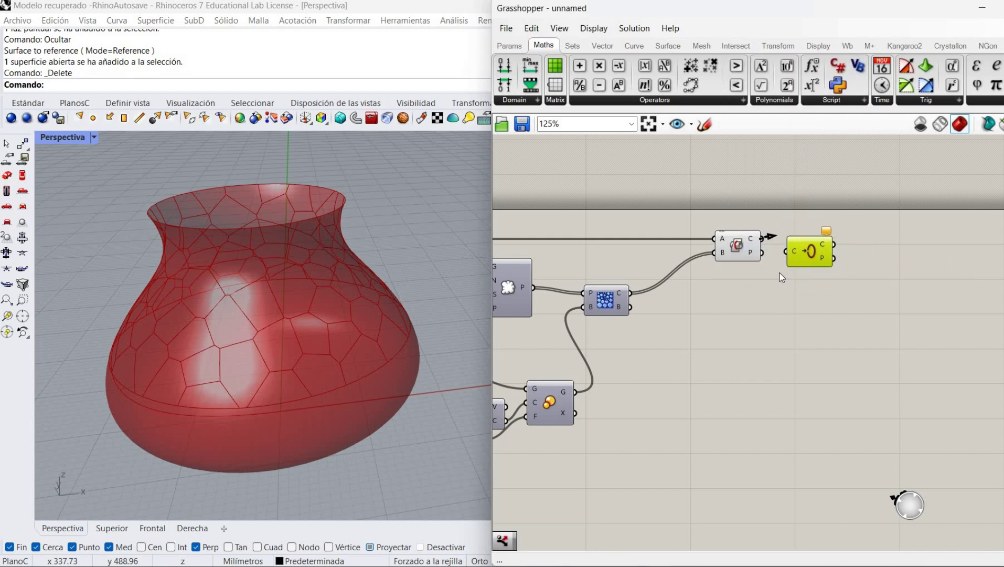
drag(763, 238, 785, 251)
click(826, 187)
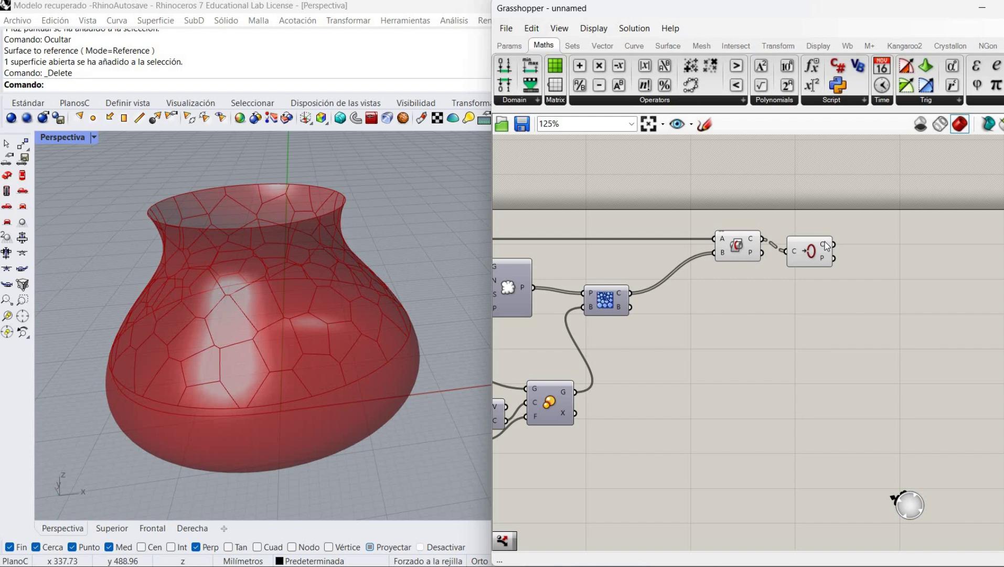
Step: Flatten the Closed component's C output and inspect its list of true and false values
right_click(825, 242)
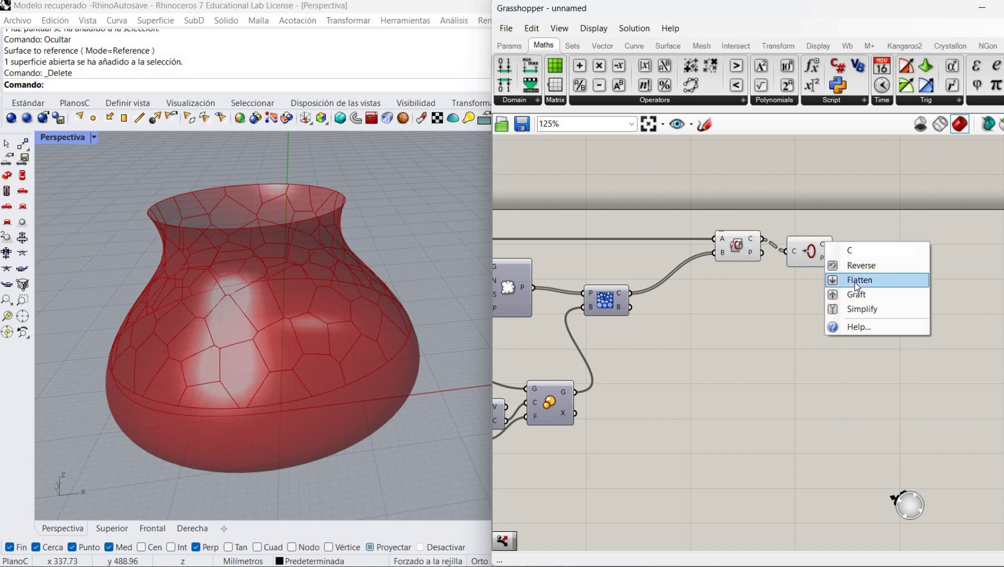
click(855, 281)
mouse_move(825, 247)
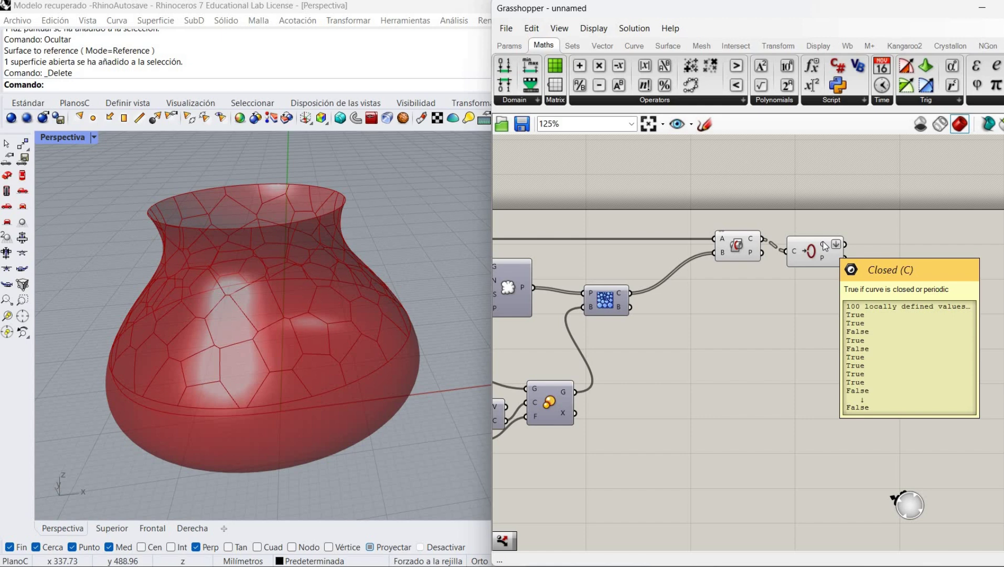
Step: Add a Dispatch component, move Closed out of the way, and connect the intersection curves to Dispatch's L input
right_drag(852, 284, 778, 283)
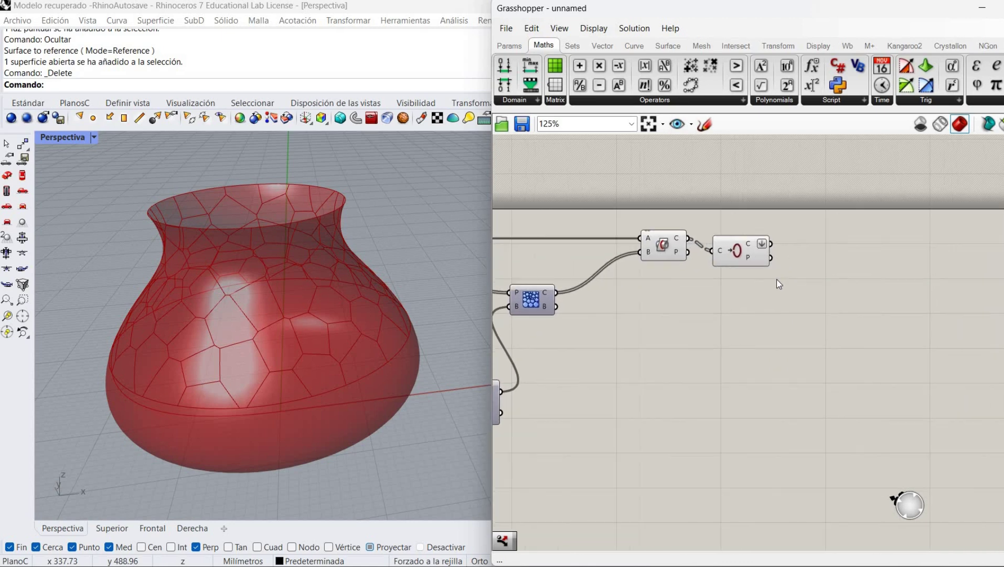
double_click(776, 279)
text(d)
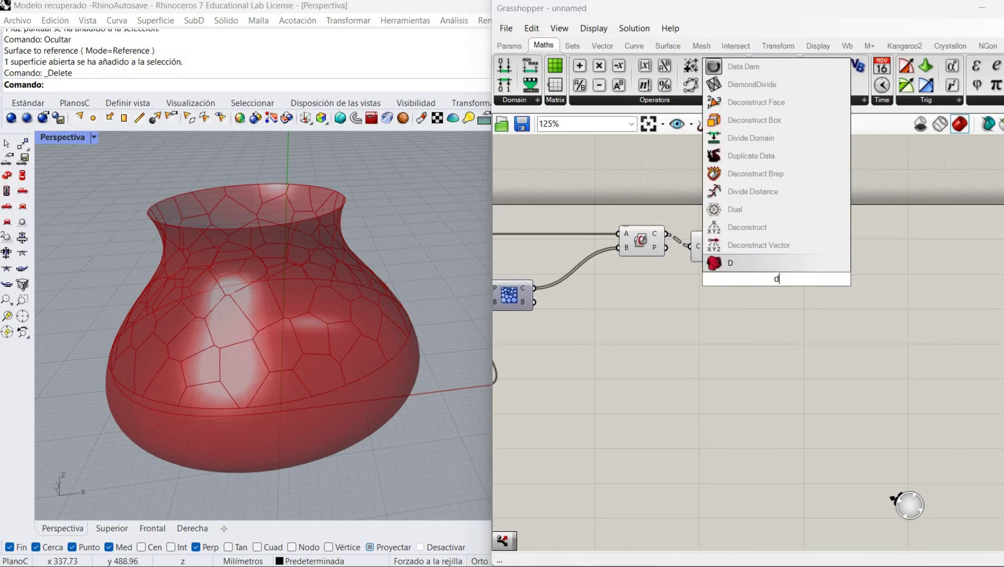
text(is)
key(Return)
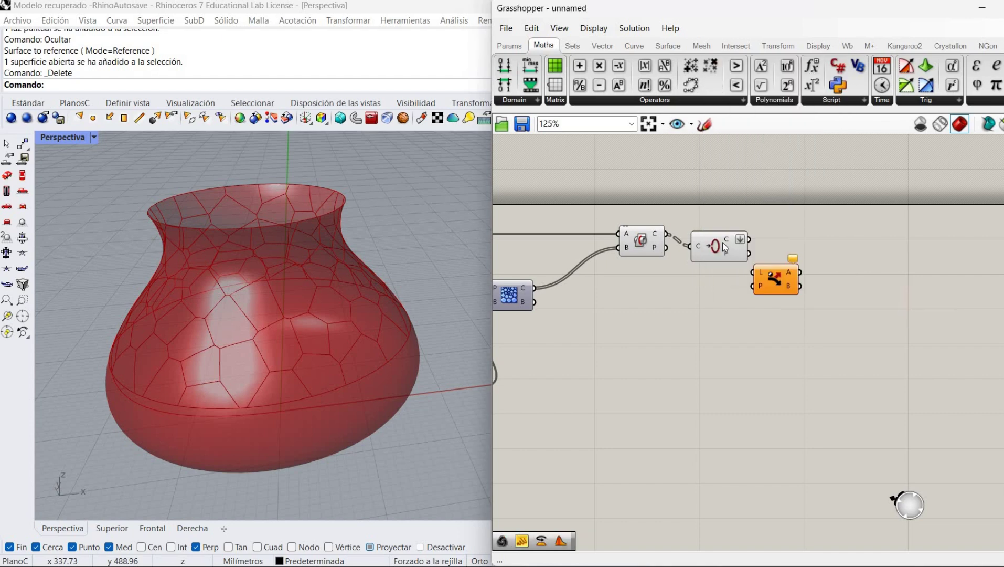
drag(720, 245, 728, 207)
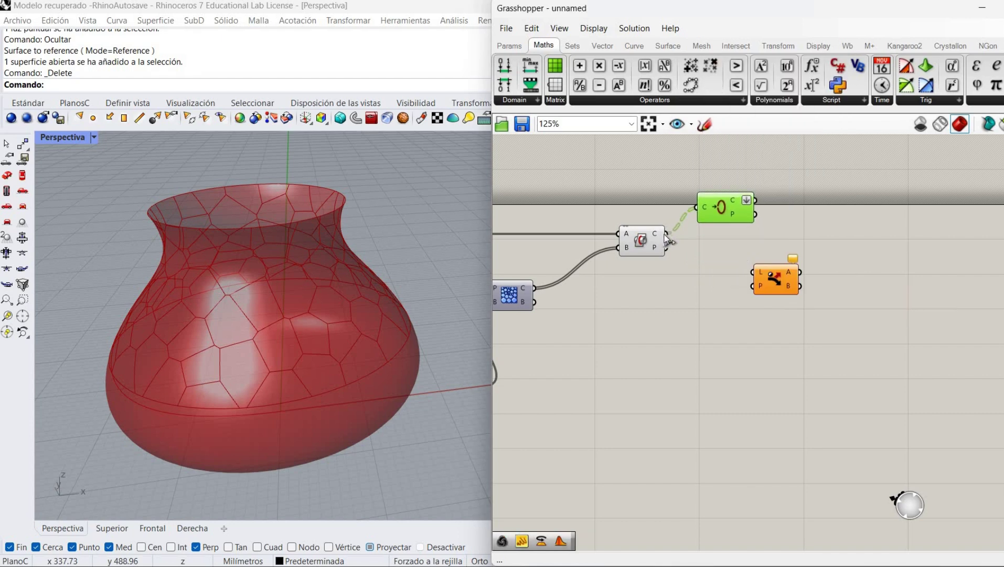
drag(666, 233, 746, 273)
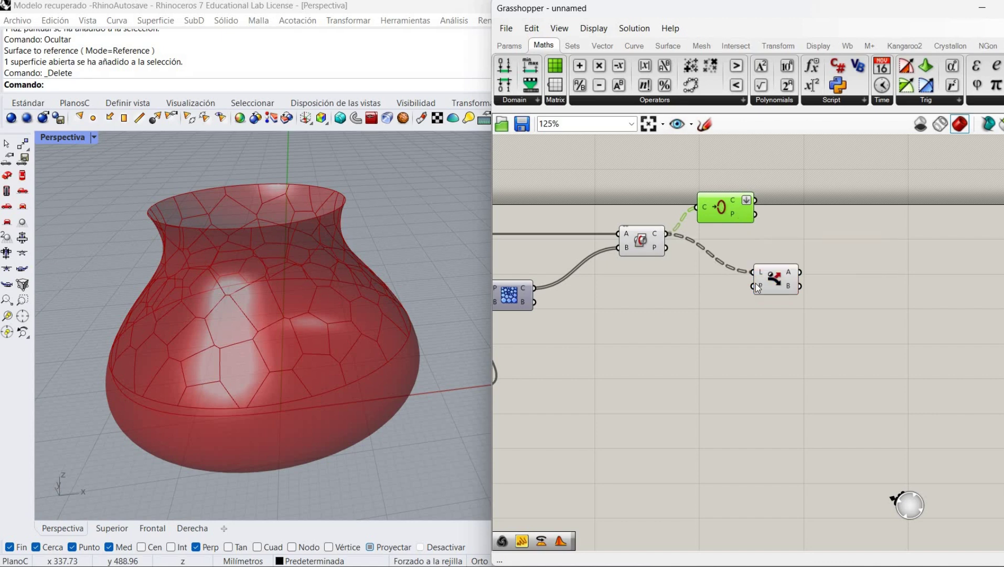
Step: Flatten Dispatch's L input, and shift the Closed component's flattening from its C output to its C input
right_click(760, 273)
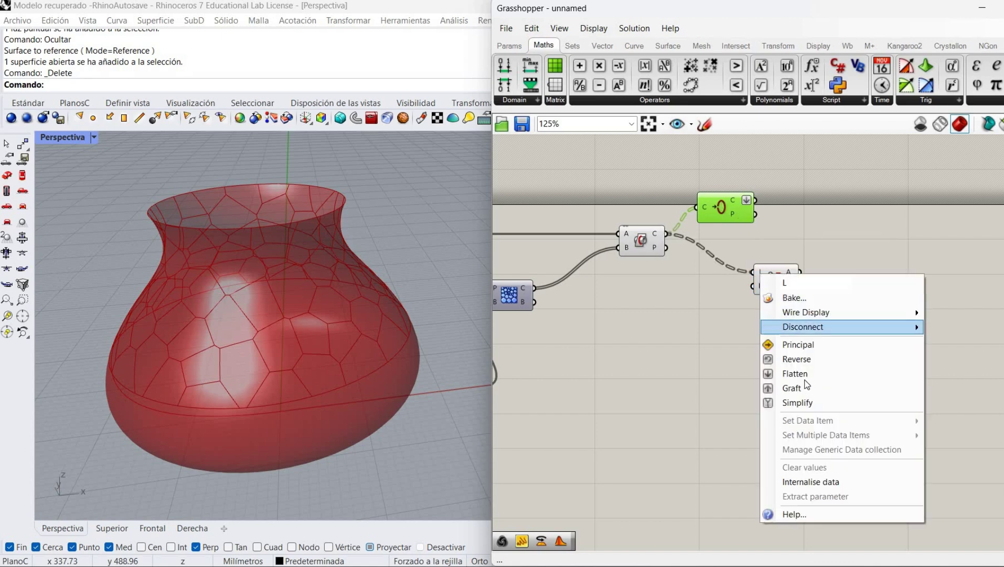
click(792, 388)
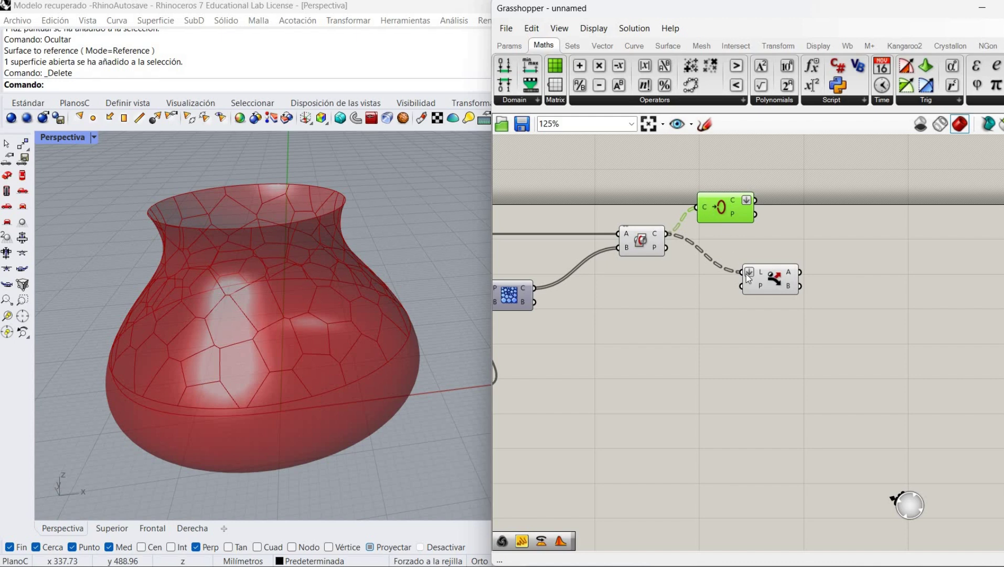
right_click(707, 208)
click(744, 304)
right_click(743, 201)
click(770, 241)
Step: Feed the Closed component's C output into Dispatch's P input, with Closed placed below the wire between intersection and Dispatch
drag(728, 207, 778, 245)
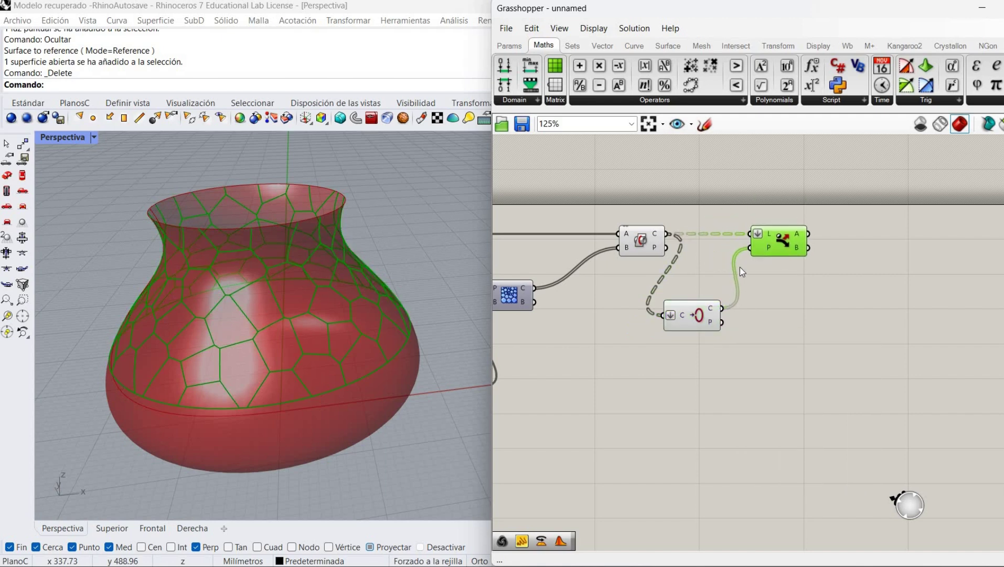
click(683, 333)
drag(707, 299, 716, 276)
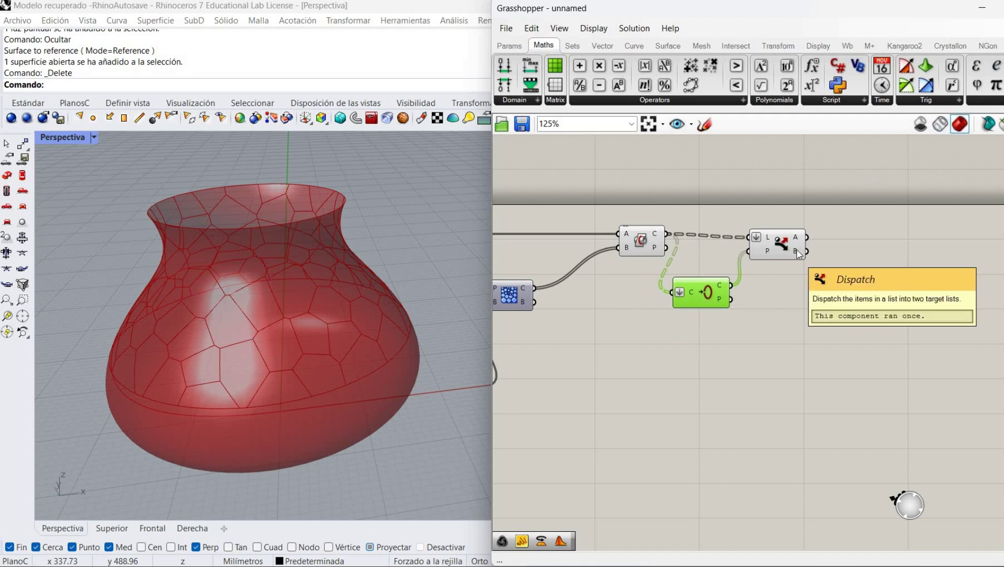
mouse_move(798, 254)
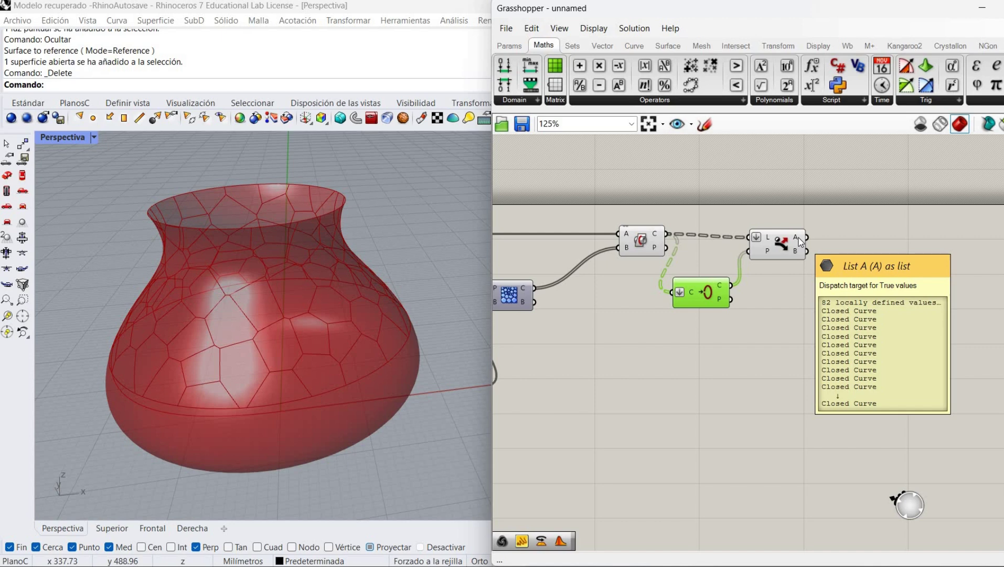
click(783, 287)
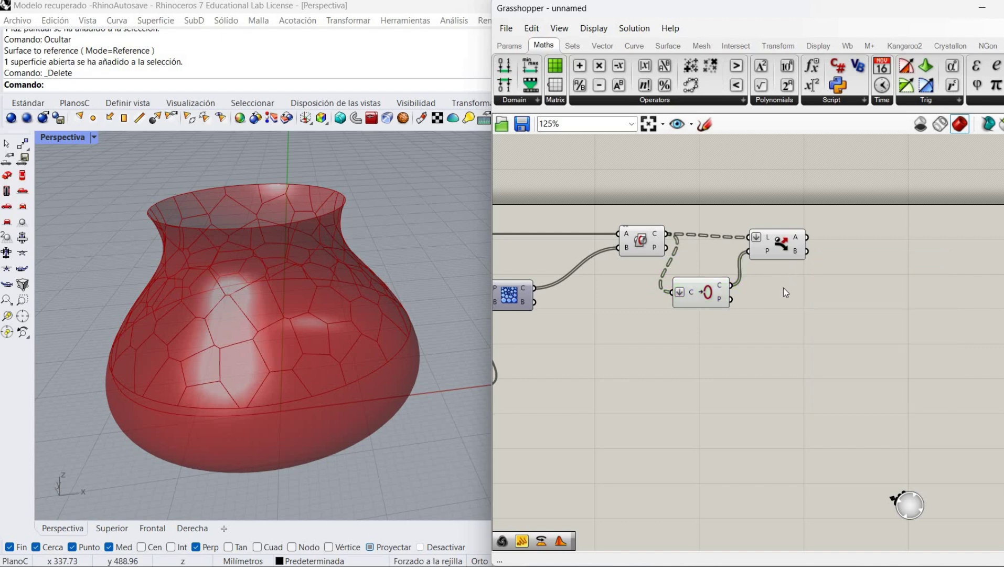
Step: Align Dispatch horizontally with the intersection component and turn off the preview of the Closed component
right_drag(795, 289, 761, 290)
right_drag(738, 239, 704, 235)
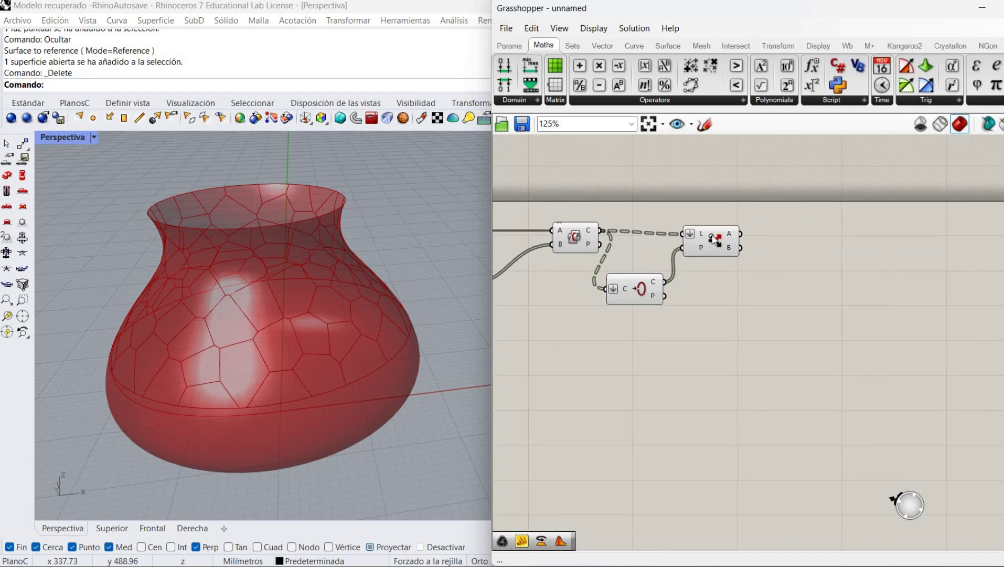
click(711, 226)
drag(711, 235, 707, 241)
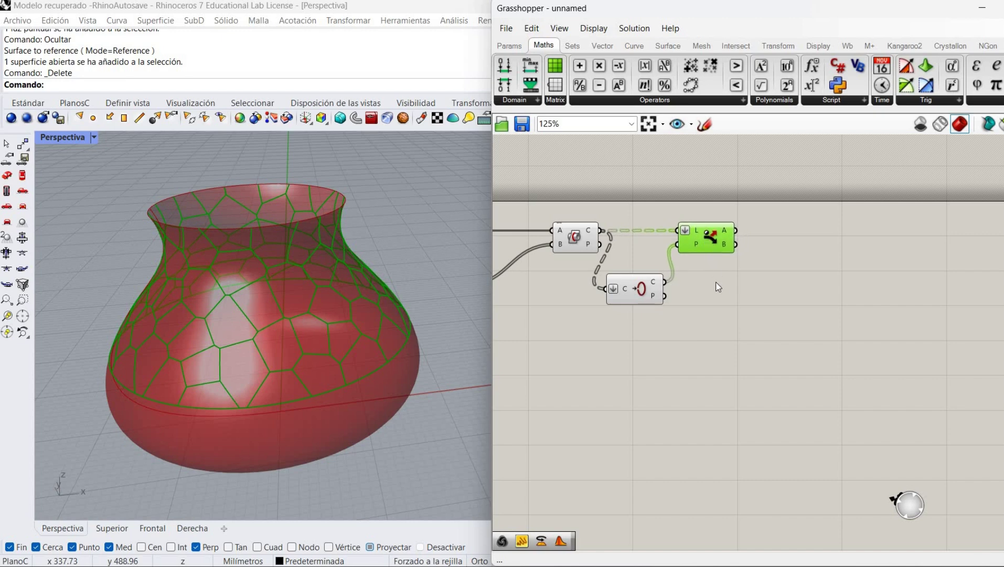
click(719, 292)
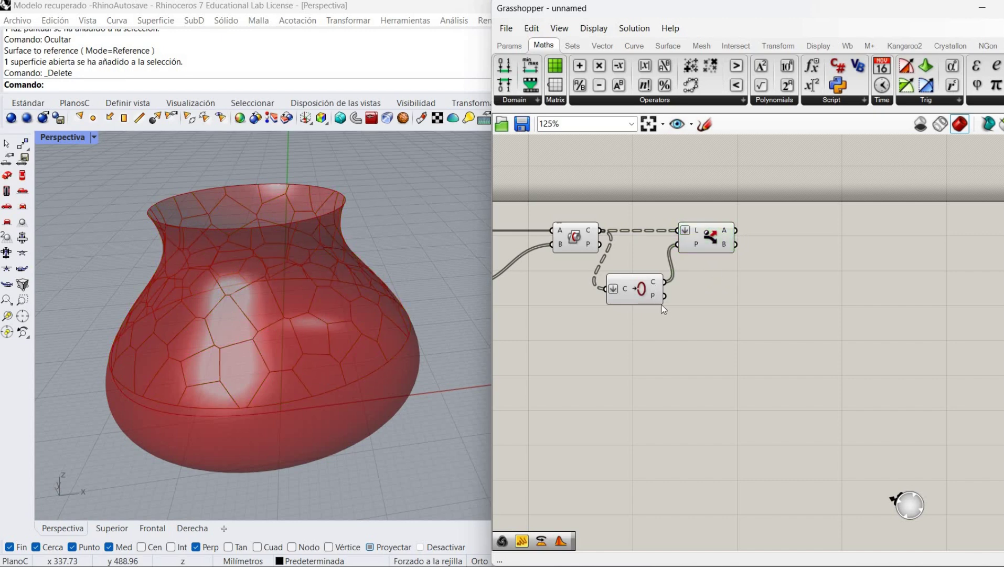
right_click(645, 287)
click(660, 309)
right_drag(773, 209, 741, 210)
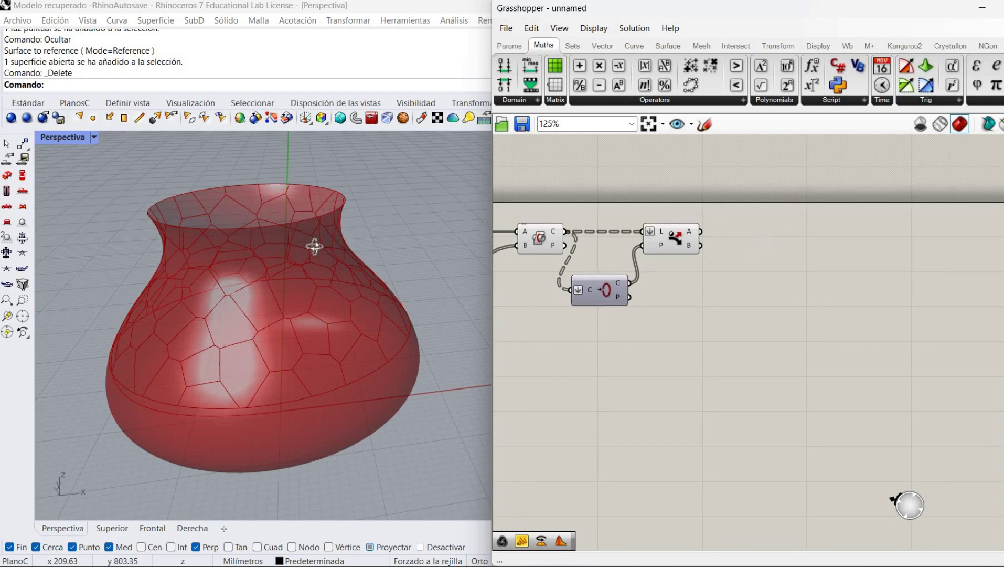
Step: Examine the branching open rim of the finished mesh vase up close, and return to the Dispatch component in Grasshopper
mouse_move(347, 253)
right_down()
mouse_move(357, 253)
mouse_move(335, 239)
right_up()
key(Left)
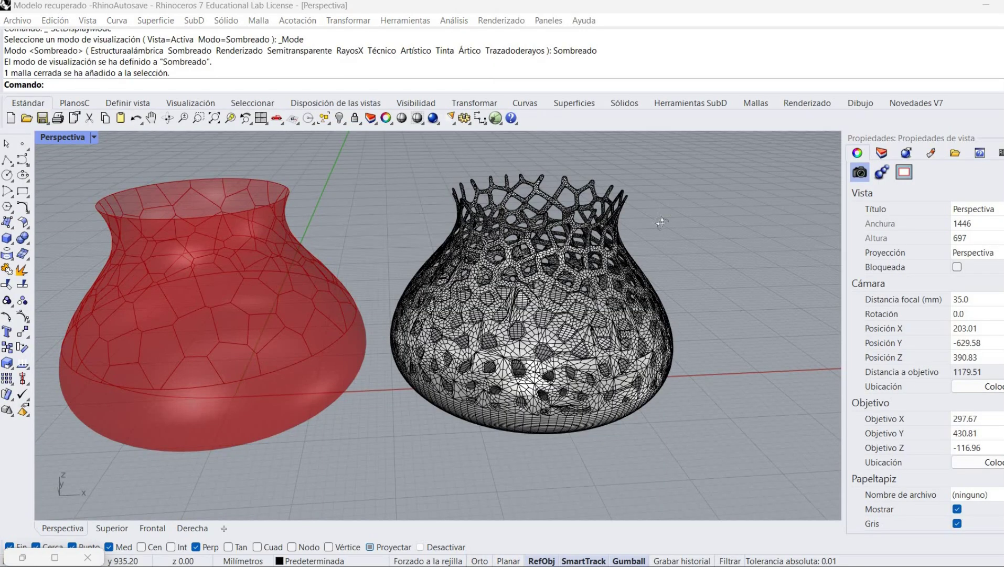
right_drag(661, 223, 587, 213)
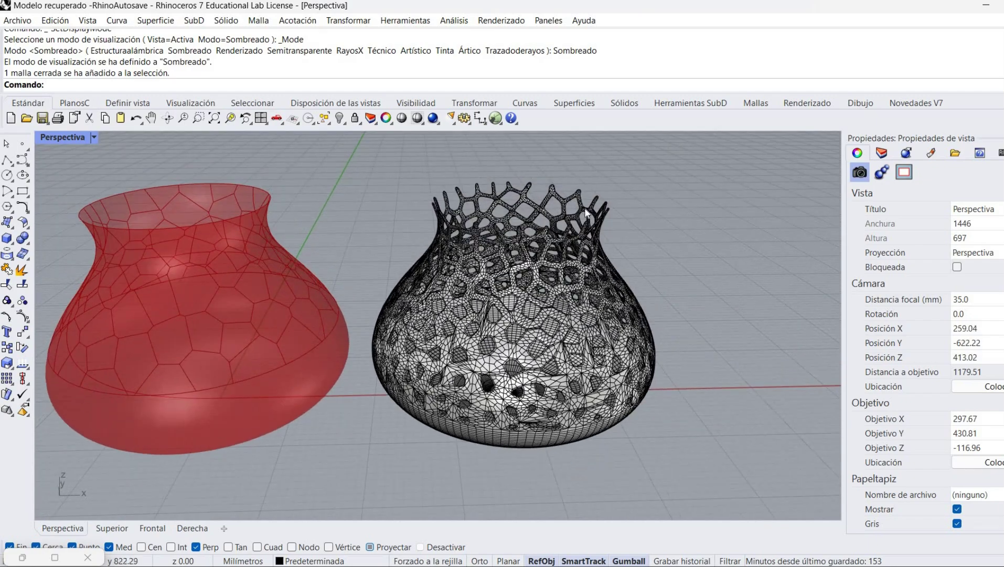
scroll(586, 212, up, 6)
scroll(585, 212, down, 4)
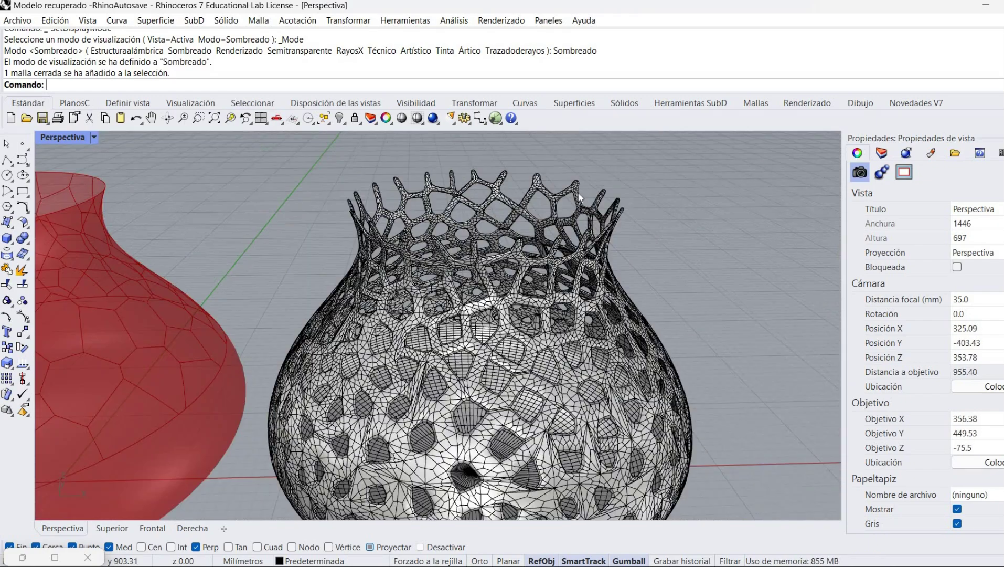
scroll(579, 198, up, 2)
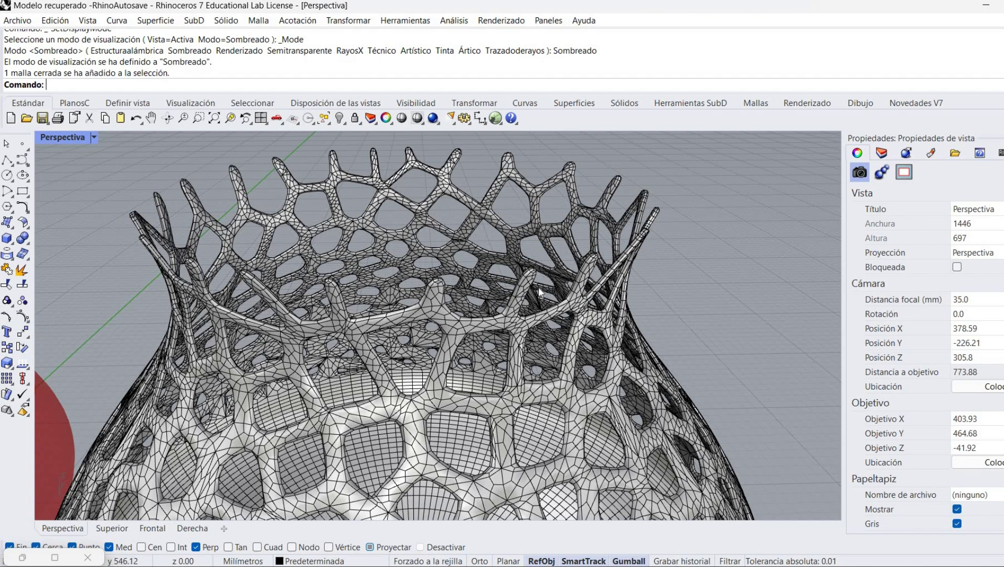
click(27, 560)
scroll(166, 315, down, 5)
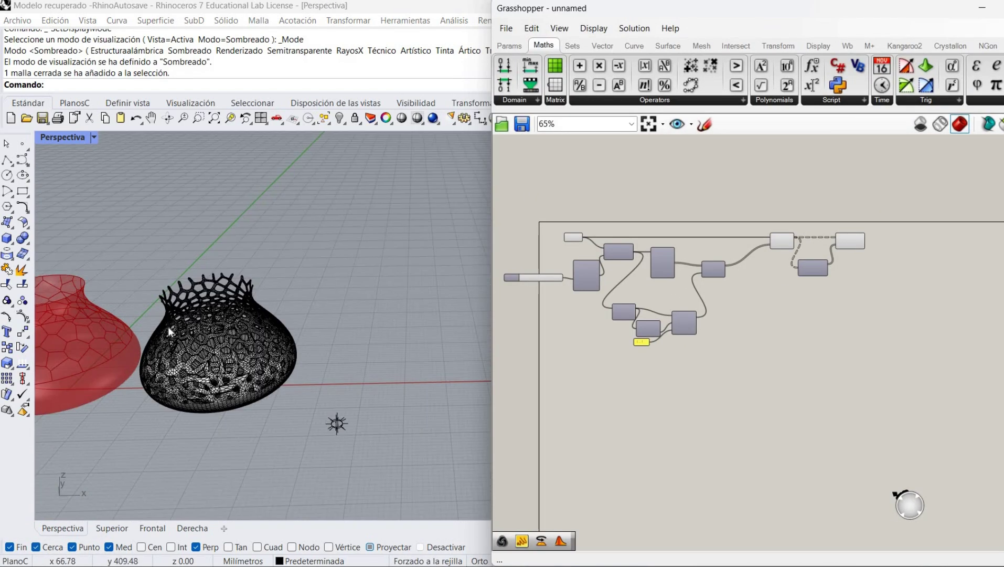
scroll(168, 326, up, 6)
shift+right_drag(355, 313, 338, 295)
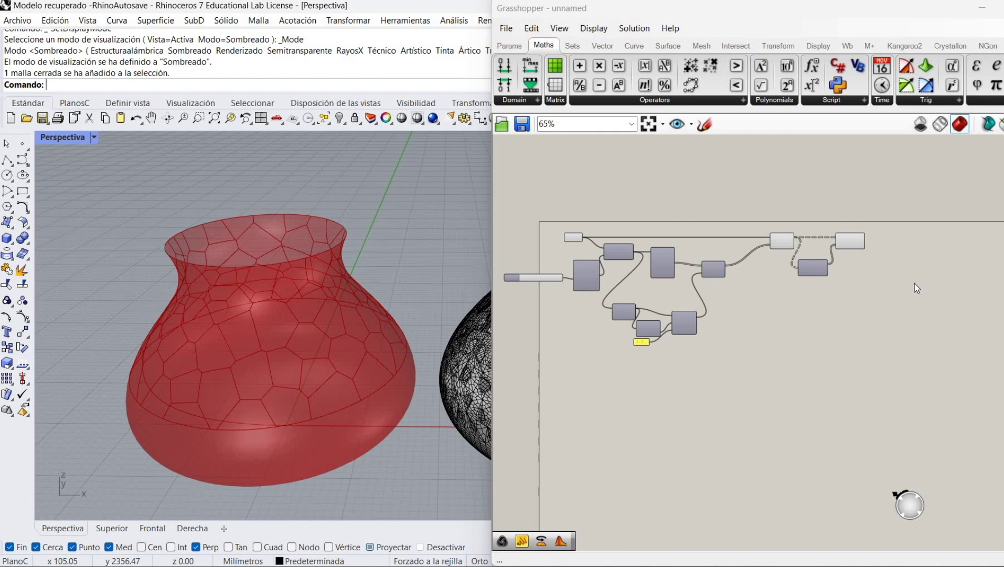
scroll(915, 283, up, 4)
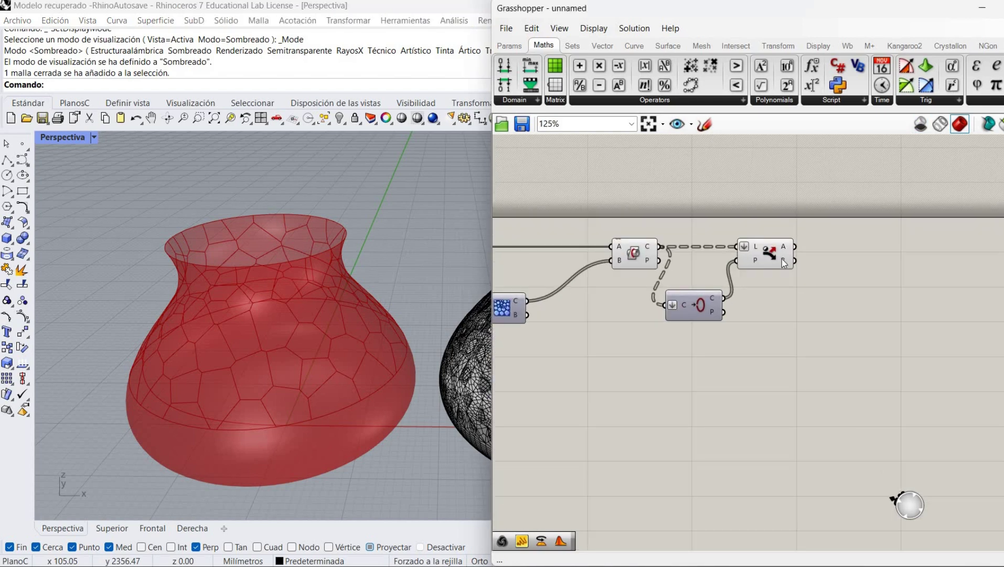
Step: Add a Discontinuity component next to Dispatch and feed Dispatch's B output into its C input
double_click(843, 273)
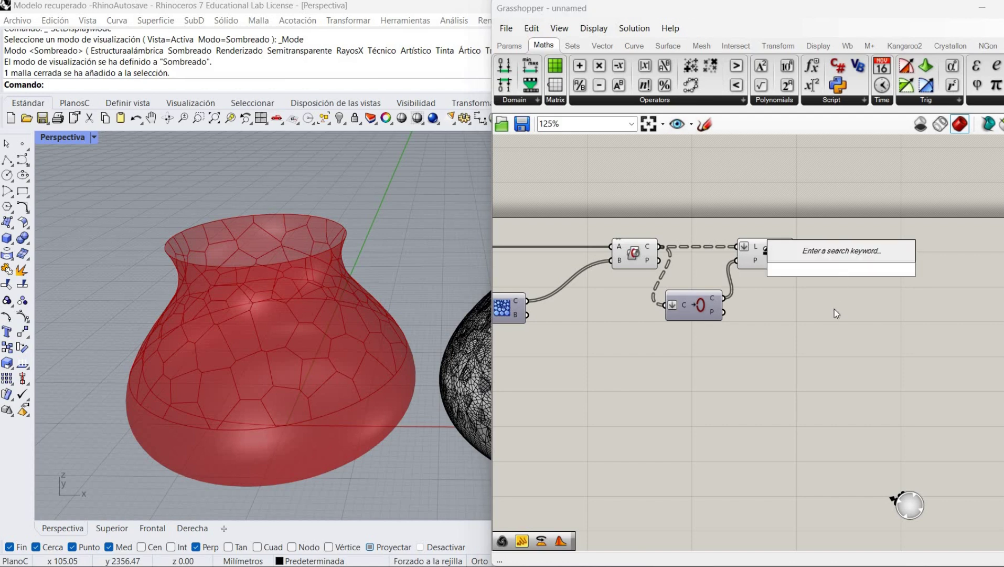
right_drag(834, 308, 788, 328)
double_click(787, 327)
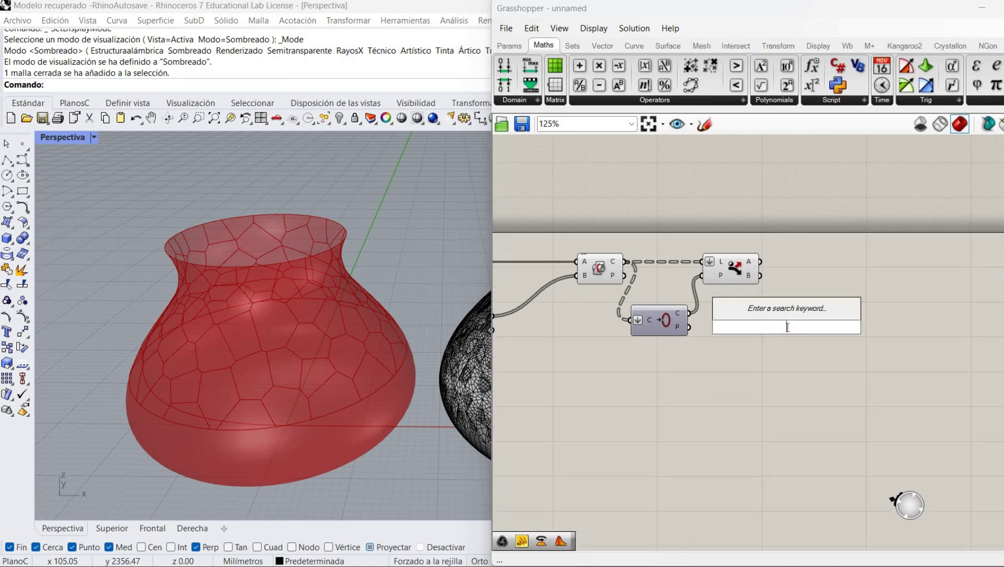
text(dis)
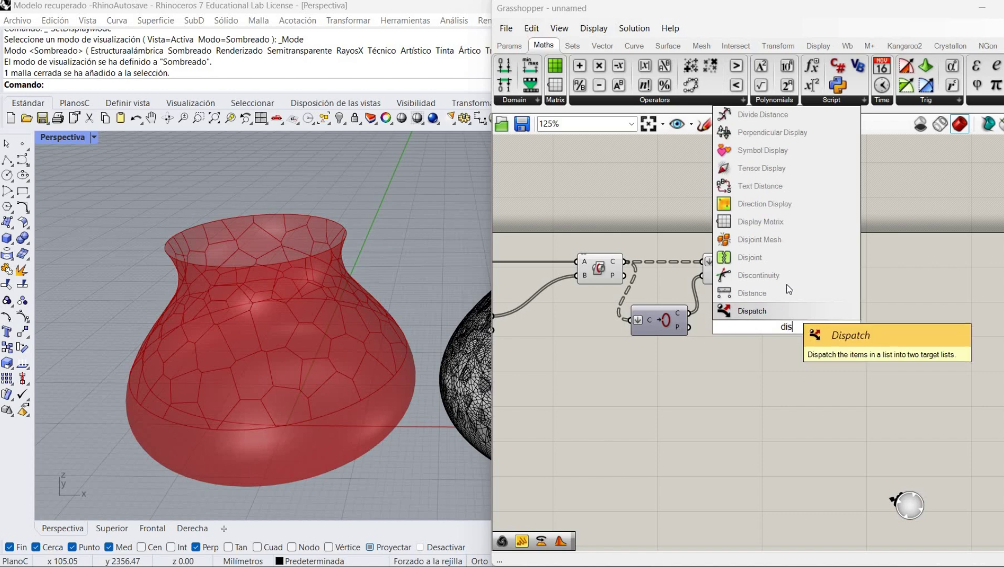
click(764, 276)
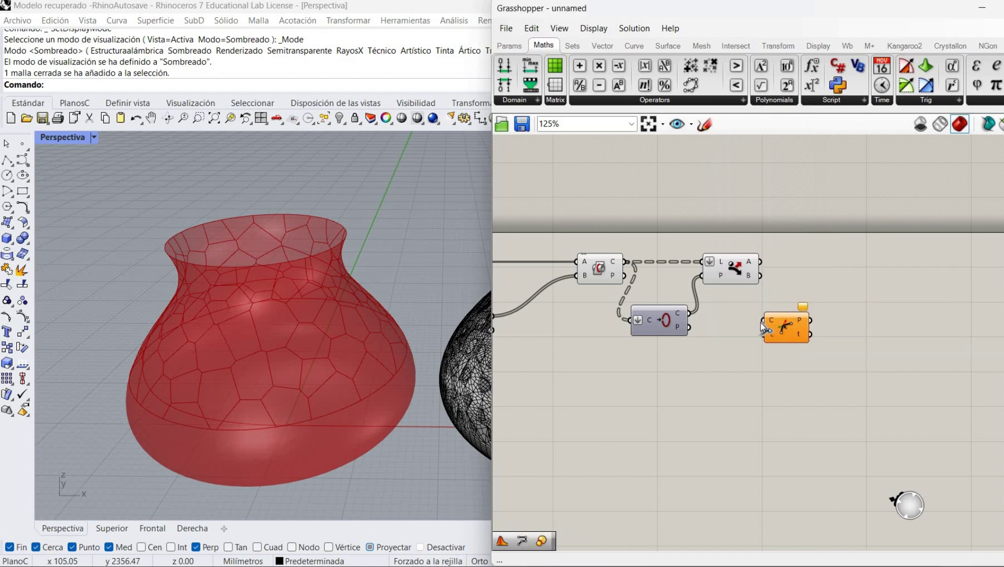
drag(763, 321, 761, 275)
drag(802, 337, 821, 304)
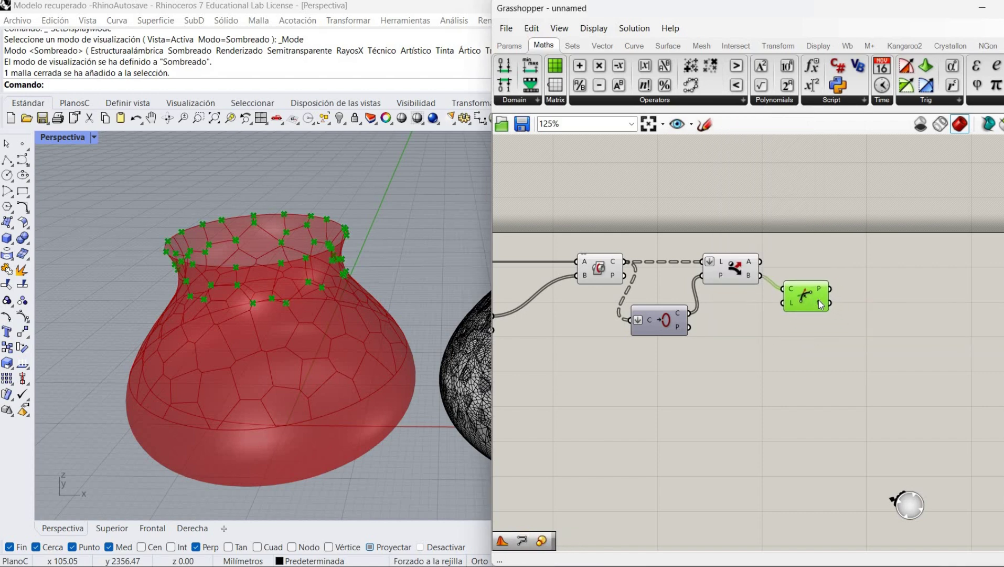
click(833, 360)
Step: Add an Average component below and beyond Discontinuity, and feed Discontinuity's P output into its I input
right_drag(833, 360, 771, 372)
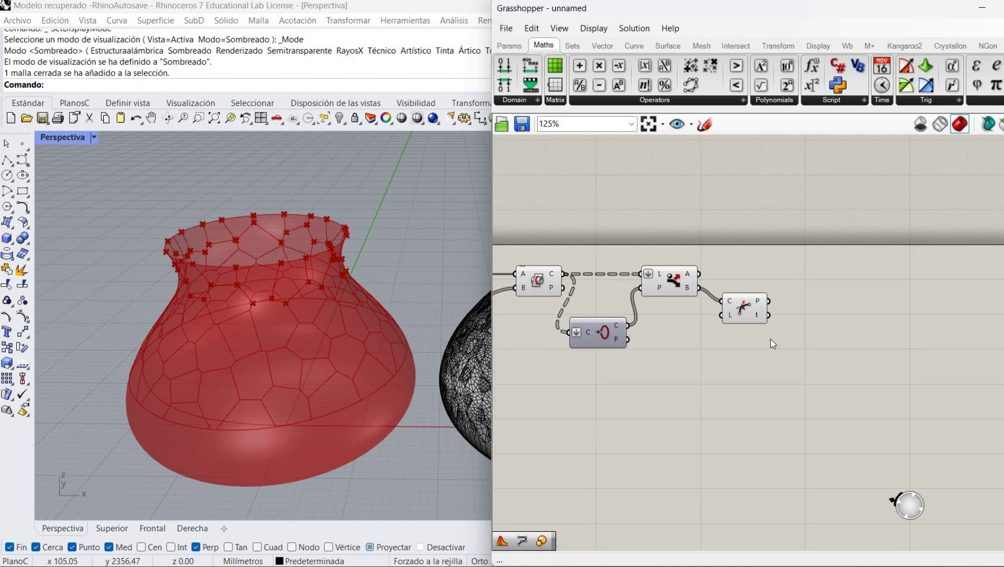
scroll(773, 344, up, 3)
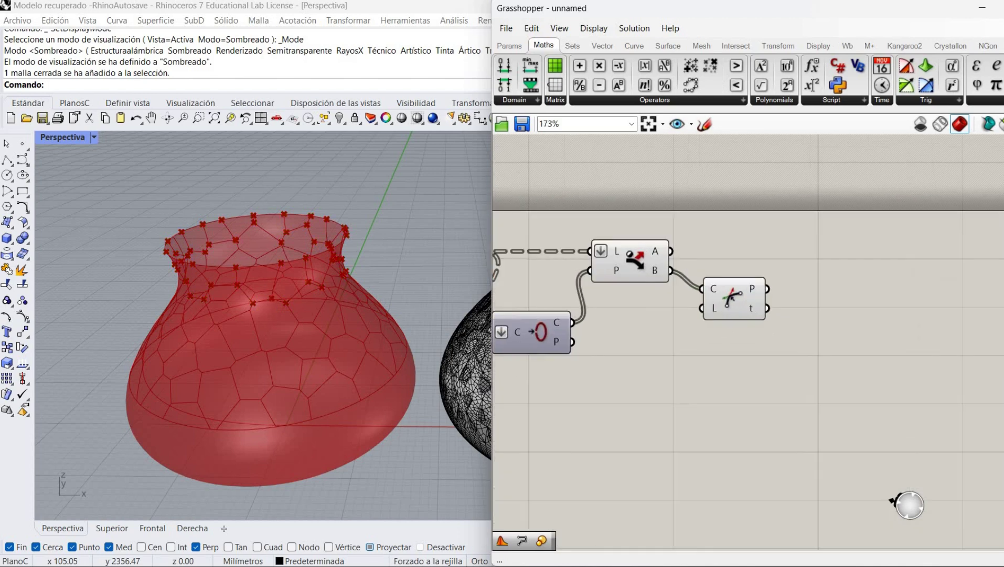
double_click(806, 295)
text(average)
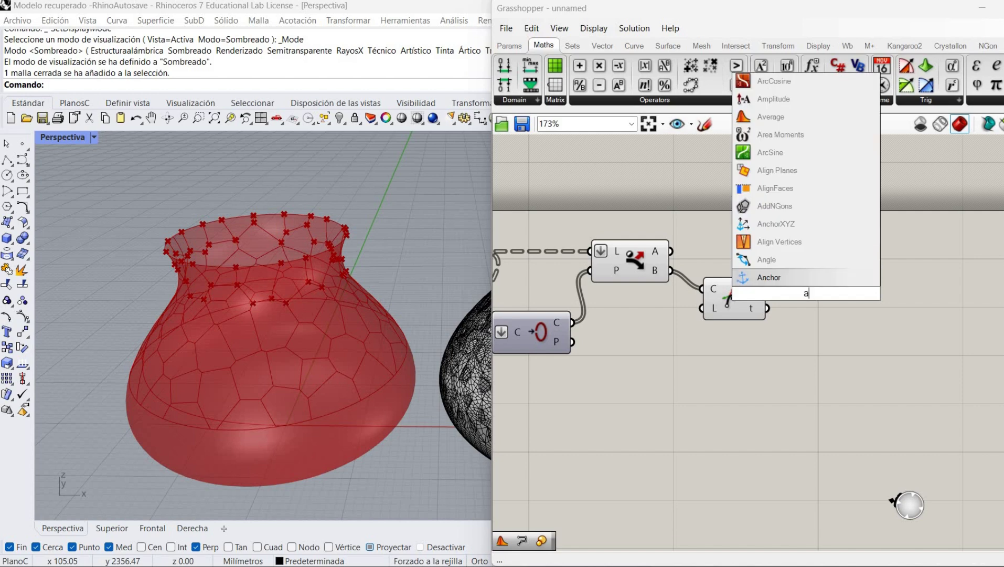
key(Return)
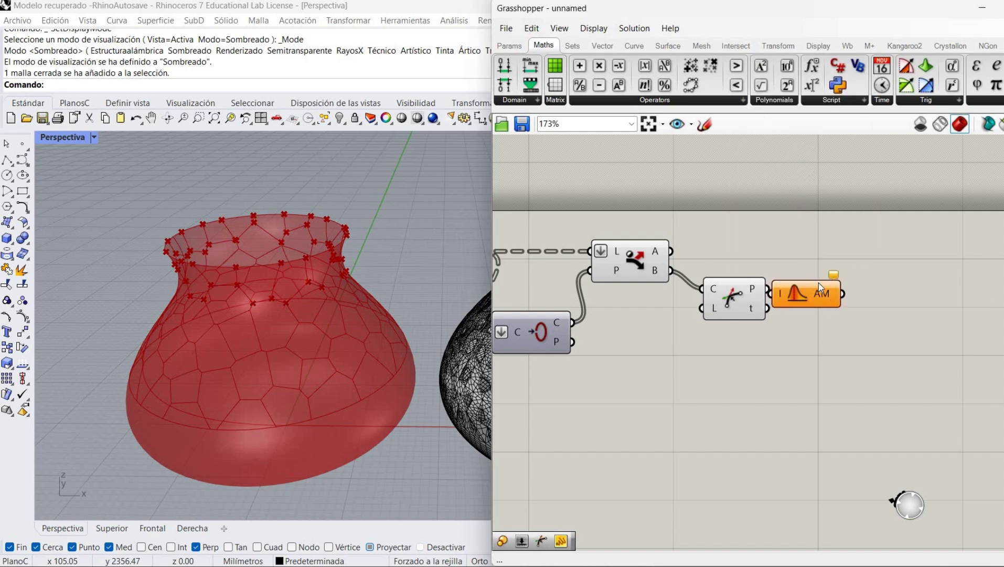
drag(818, 286, 813, 340)
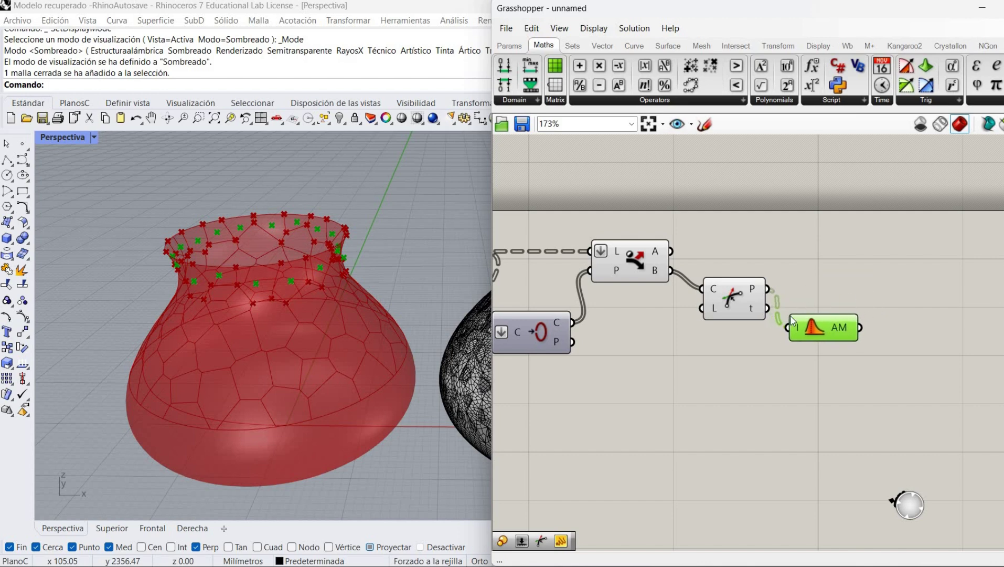
right_drag(858, 304, 791, 316)
double_click(806, 315)
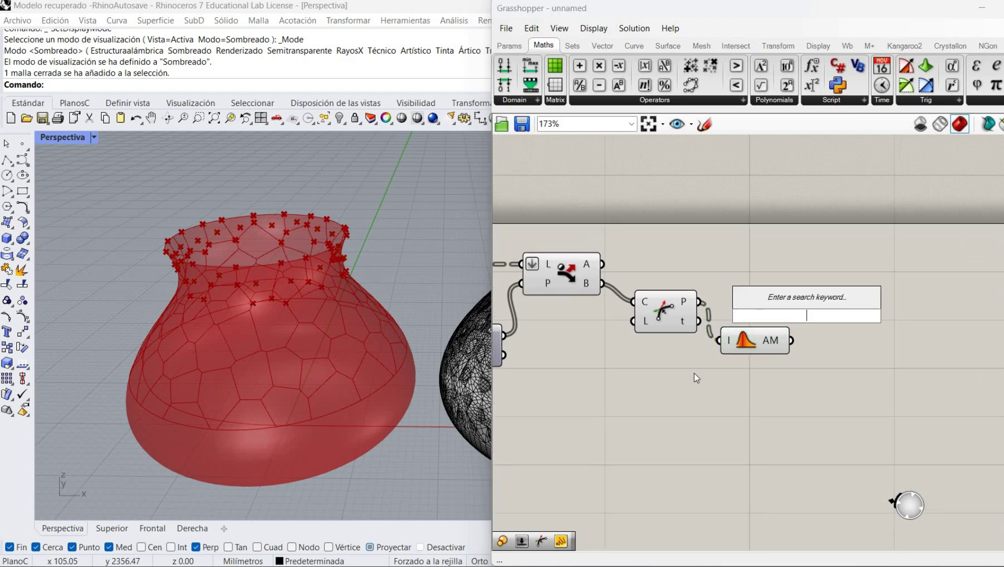
click(751, 340)
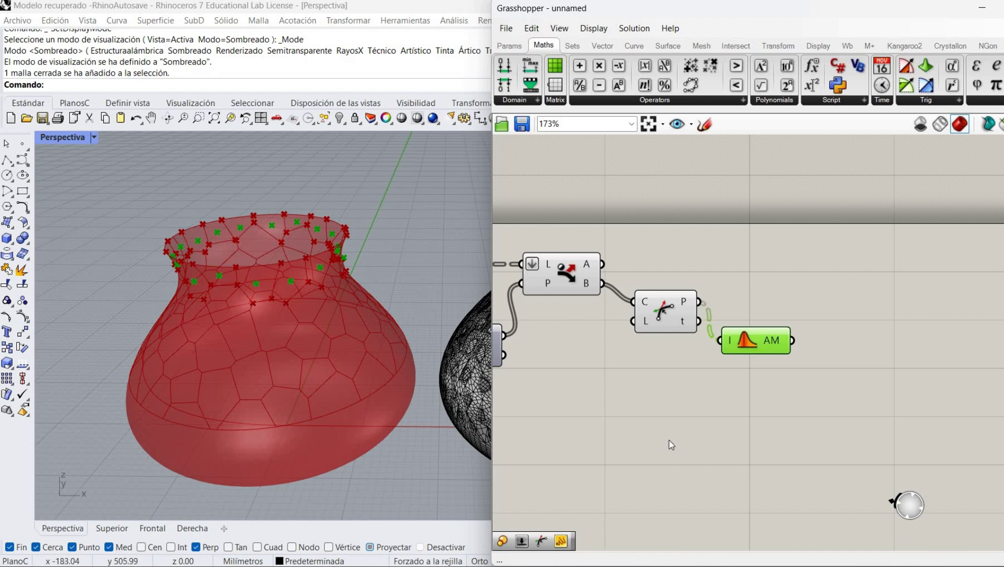
Step: Add a Scale component with Discontinuity's P output as geometry G and Average's AM output as center C
double_click(814, 332)
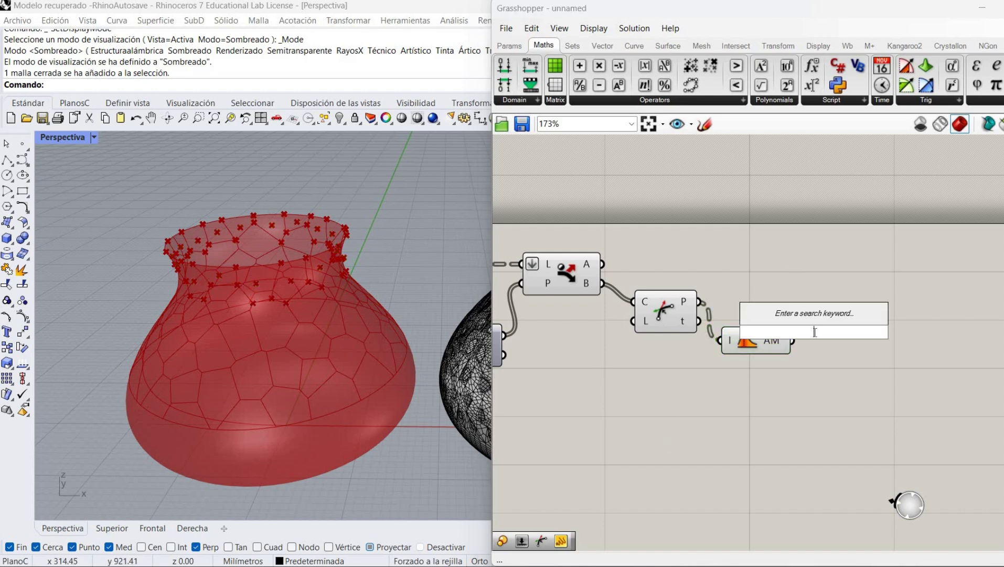
text(scale)
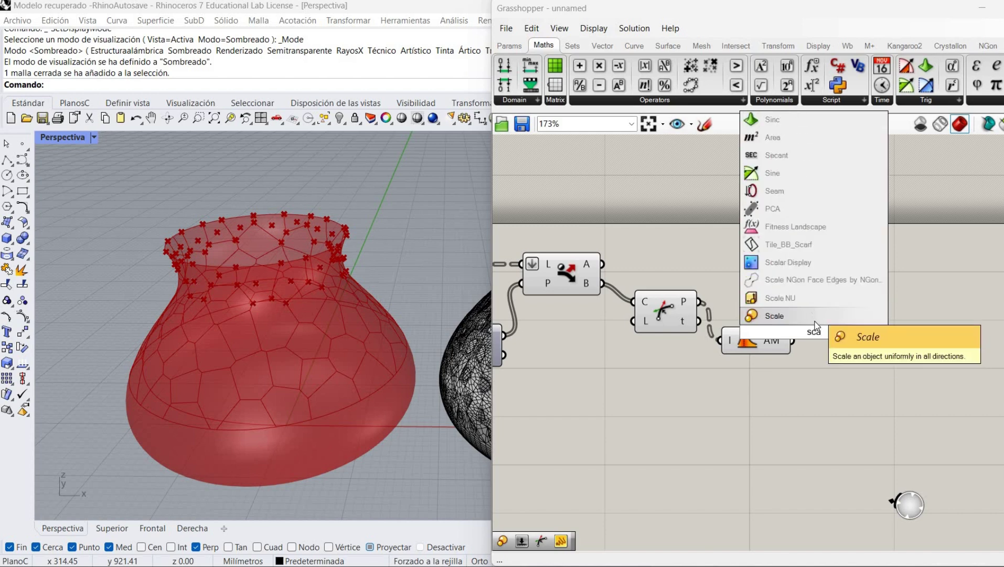
key(Return)
drag(834, 322, 887, 315)
drag(700, 302, 833, 304)
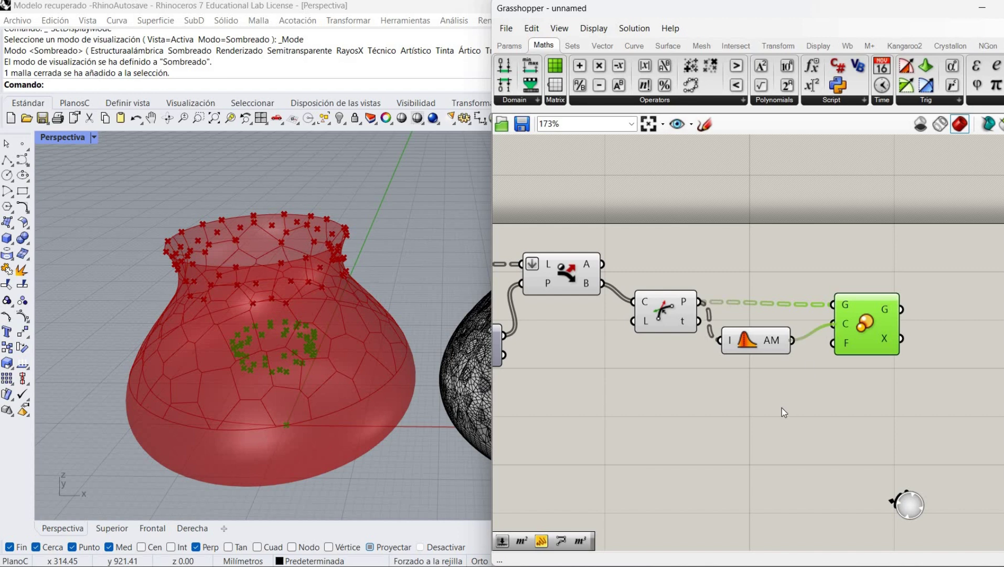
click(766, 415)
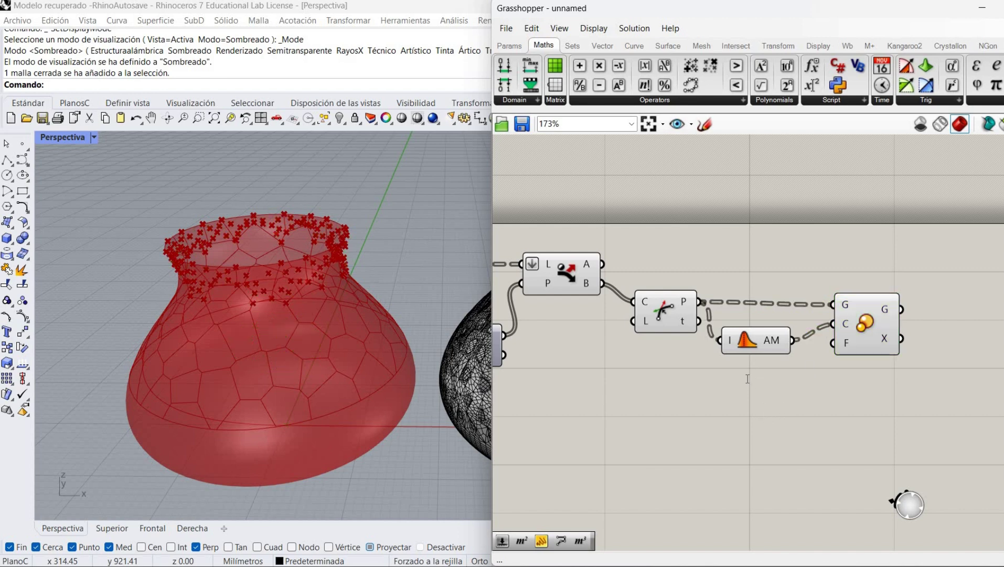
Step: Create a number slider set to 0.80 and connect it to Scale's F input
double_click(747, 379)
text(0)
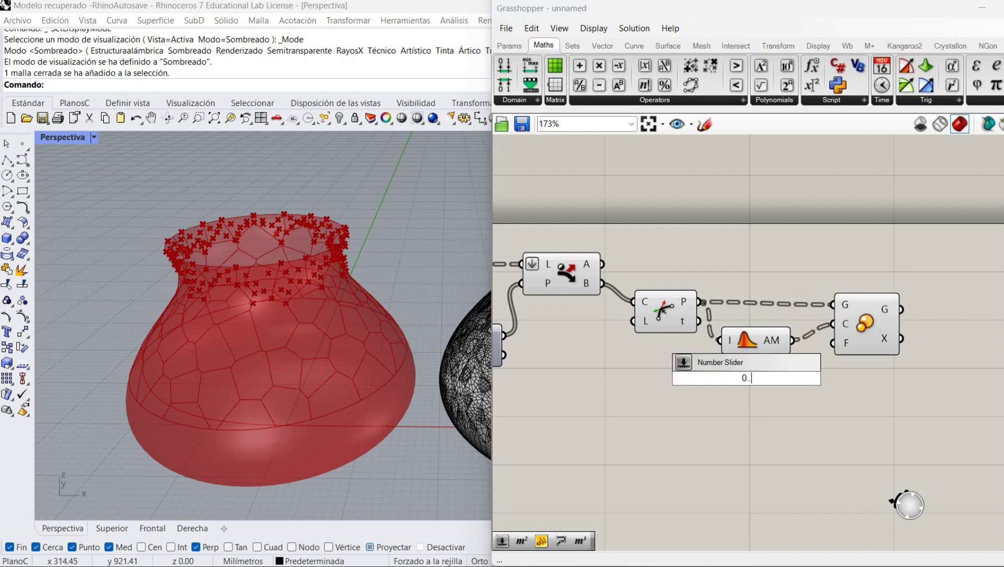
text(.80)
key(Return)
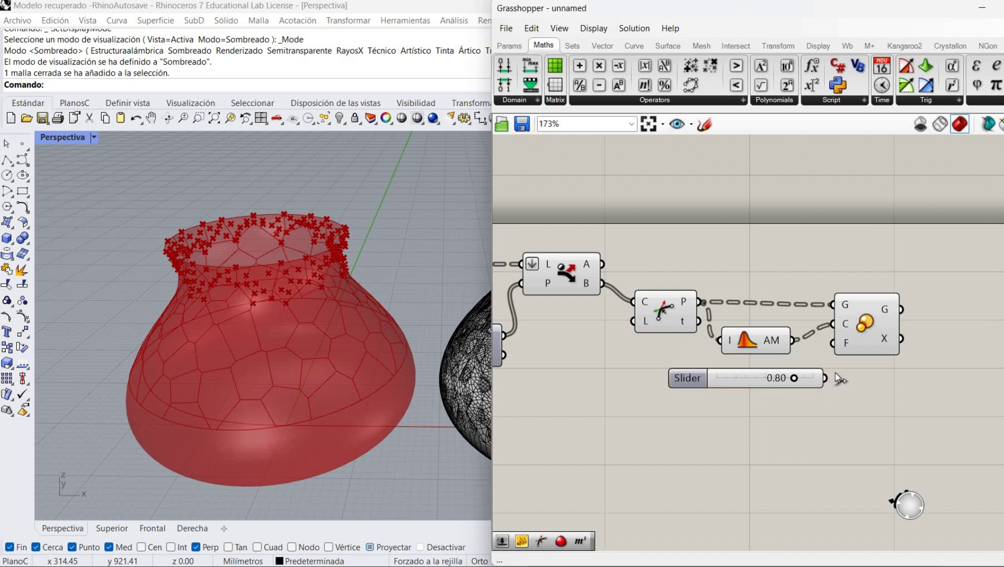
drag(825, 378, 832, 343)
Step: Turn off the preview of the Average and Discontinuity components
right_click(765, 349)
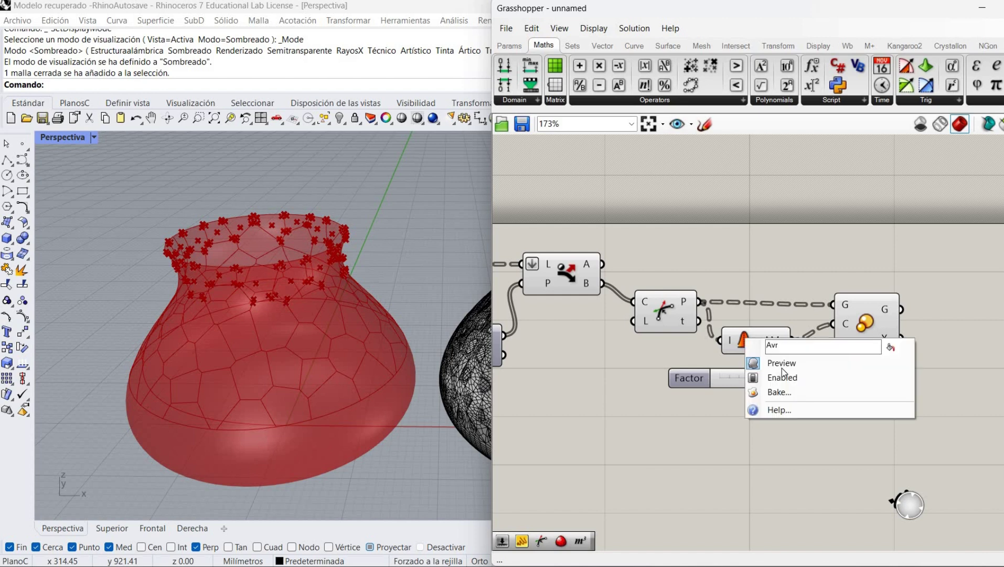
click(779, 362)
right_click(659, 302)
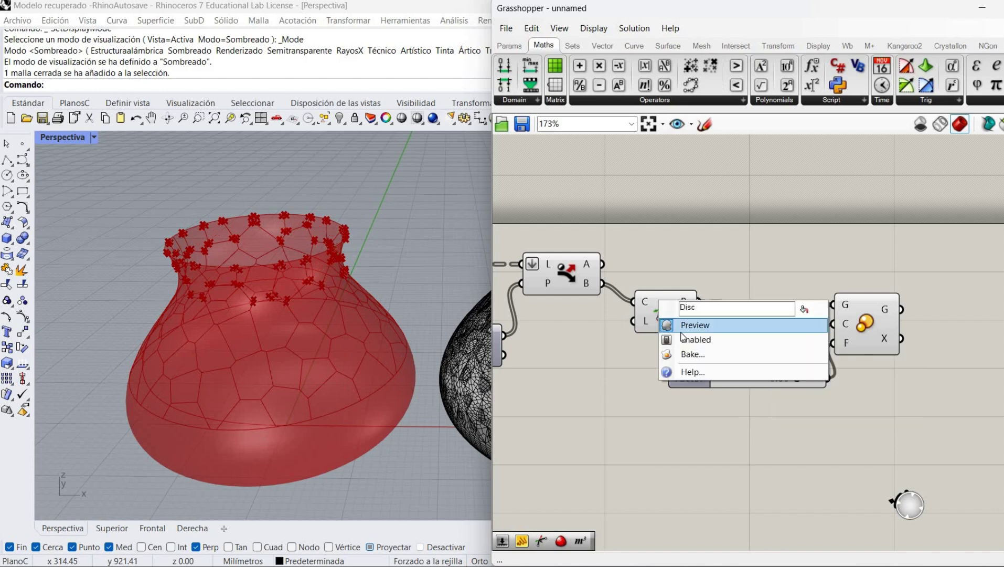
right_drag(984, 382, 846, 411)
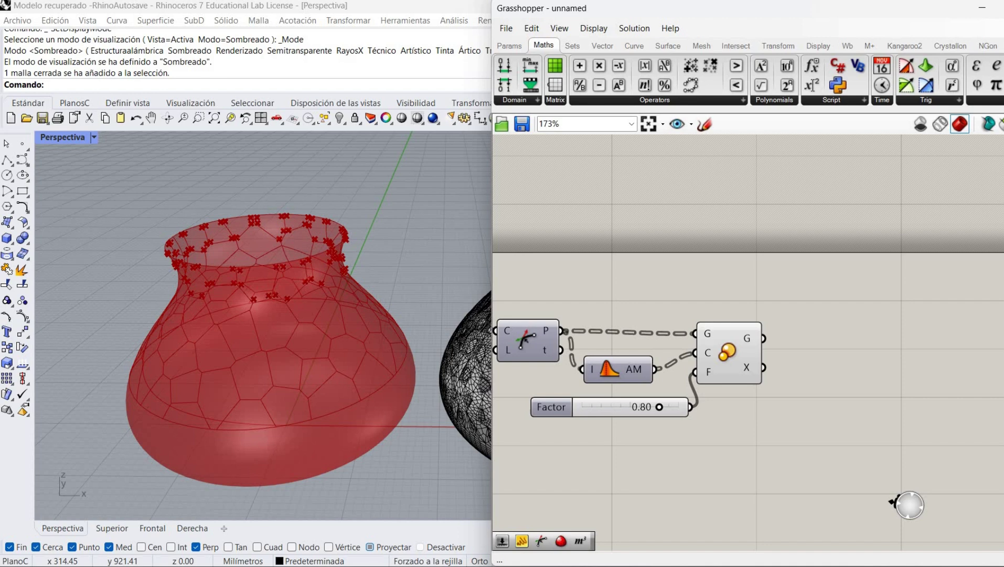
double_click(829, 339)
text(poly)
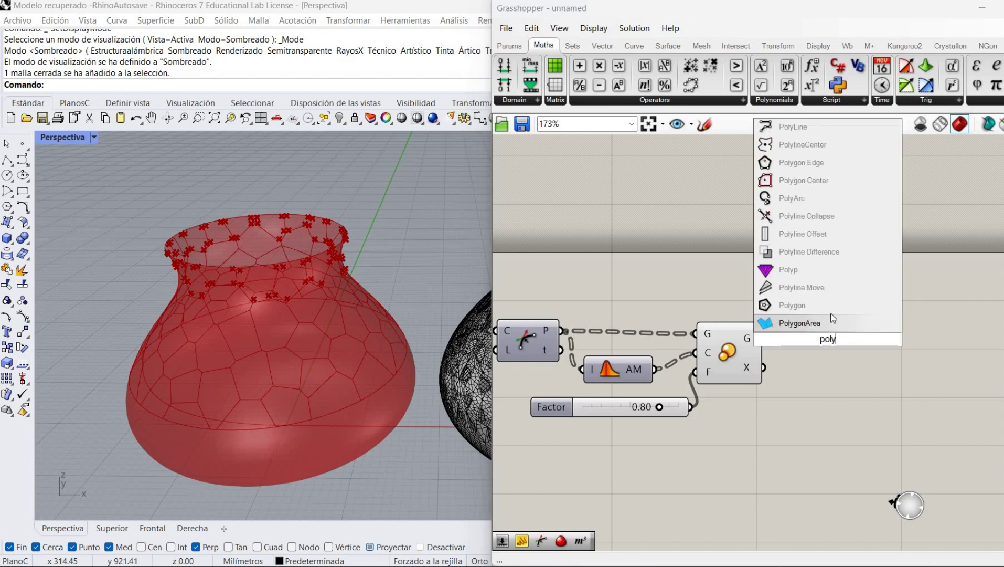
click(827, 306)
click(825, 337)
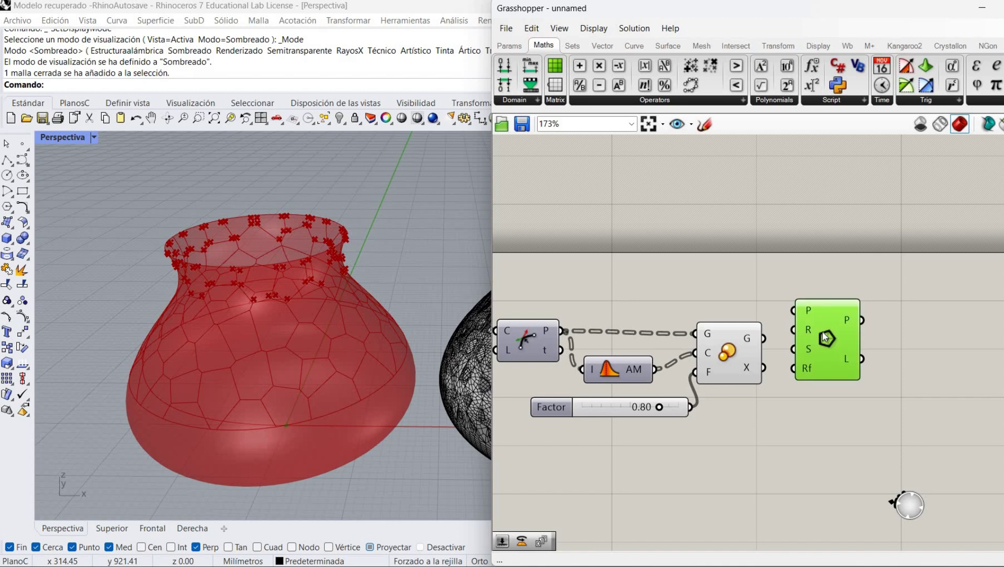
key(Delete)
Step: Add a PolyLine component beside Scale and feed Scale's G output into its V input
double_click(818, 339)
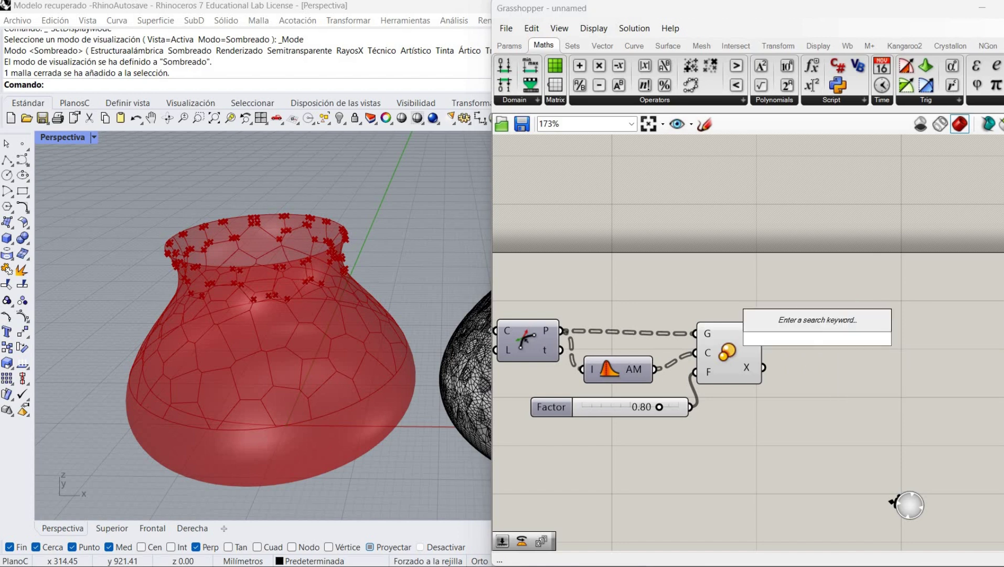
text(polyl)
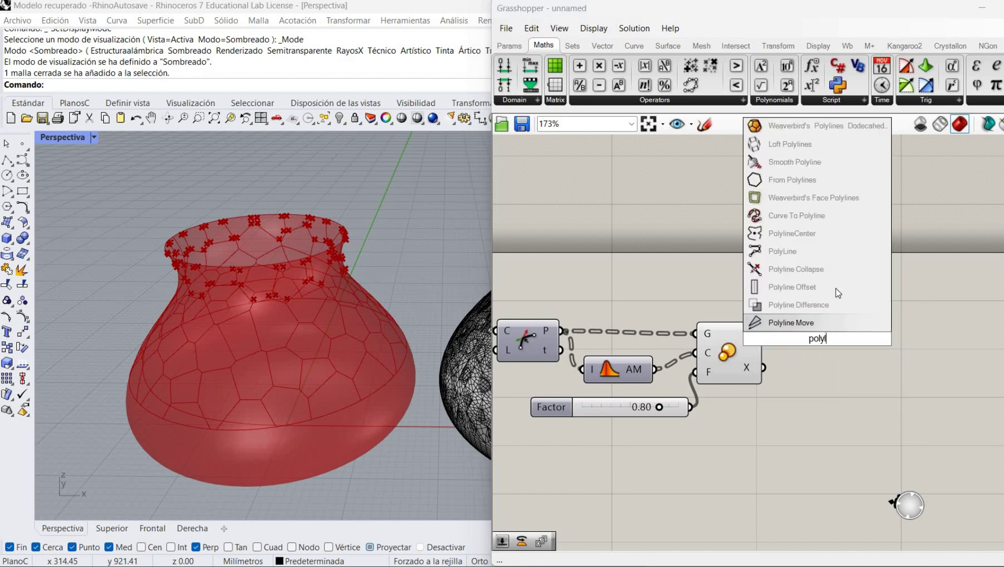
click(834, 251)
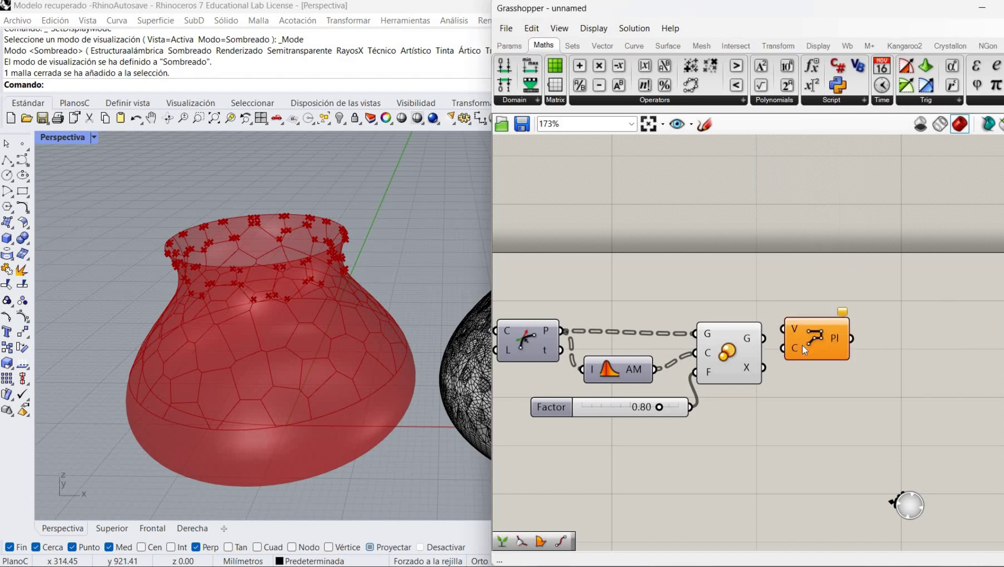
mouse_move(803, 344)
mouse_down()
mouse_move(808, 350)
mouse_move(790, 334)
mouse_up()
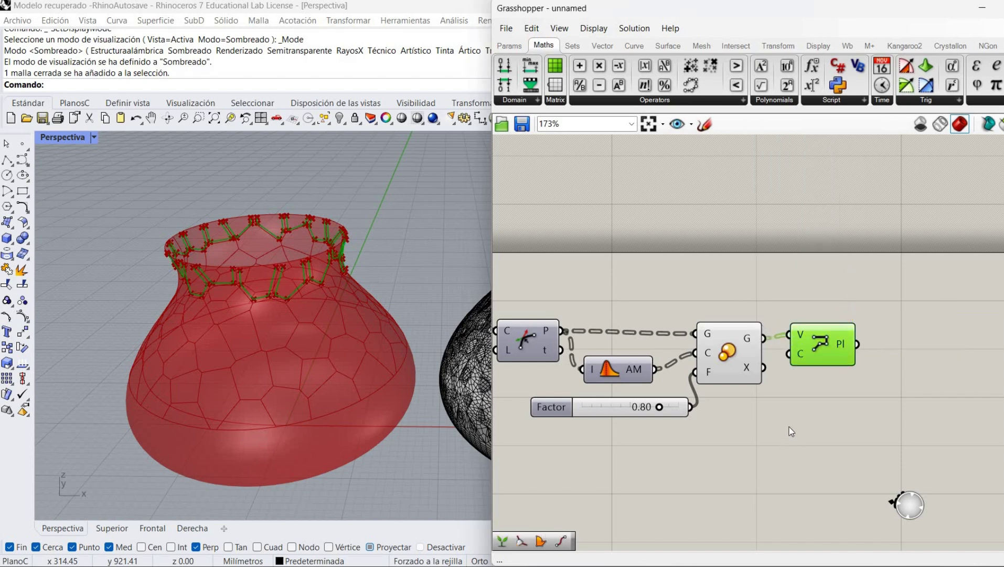
click(791, 431)
scroll(254, 277, up, 2)
scroll(233, 283, up, 3)
scroll(225, 288, down, 5)
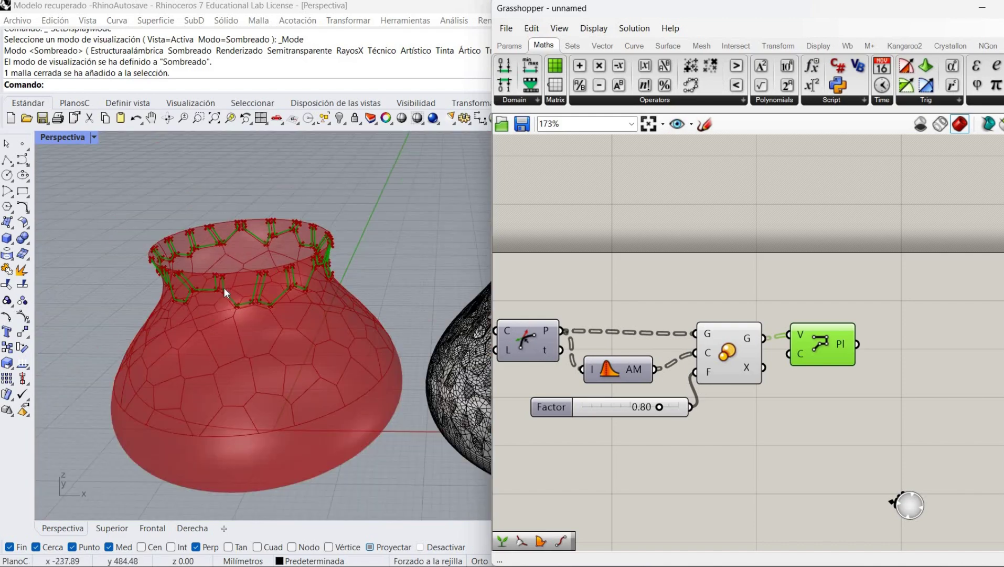
scroll(224, 288, up, 4)
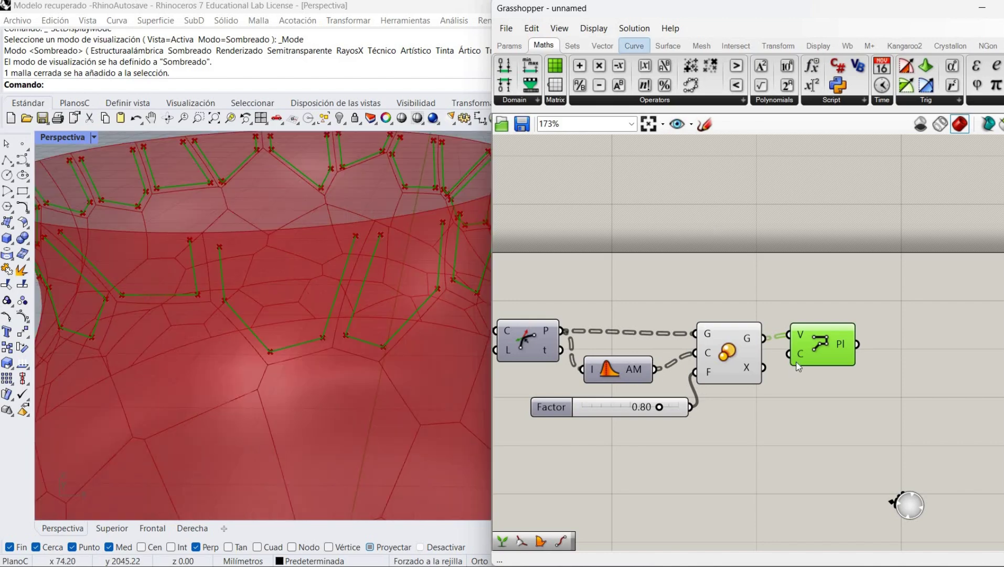
drag(820, 354, 821, 357)
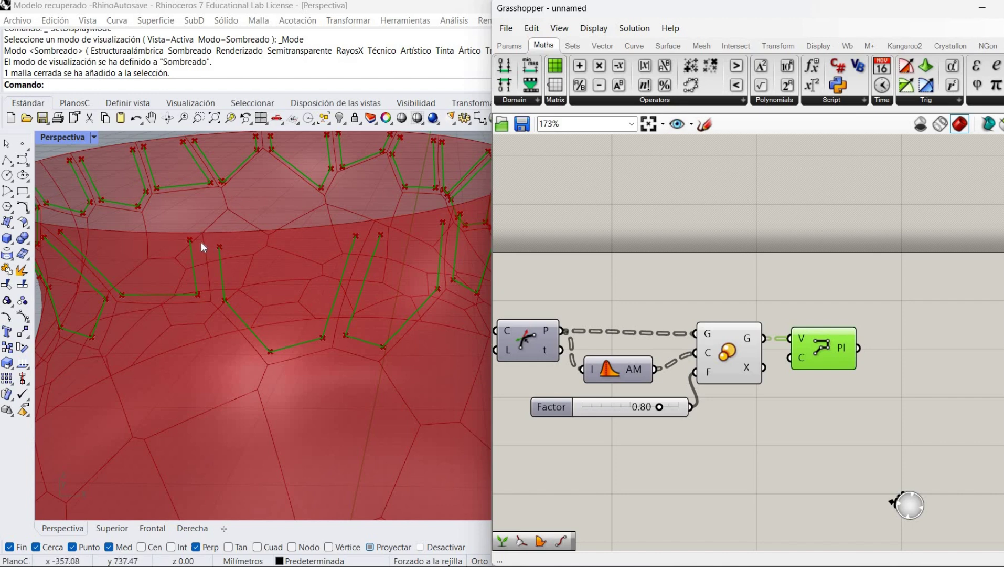
Step: Add an End Points component beside PolyLine and feed PolyLine's Pl output into its C input
double_click(918, 381)
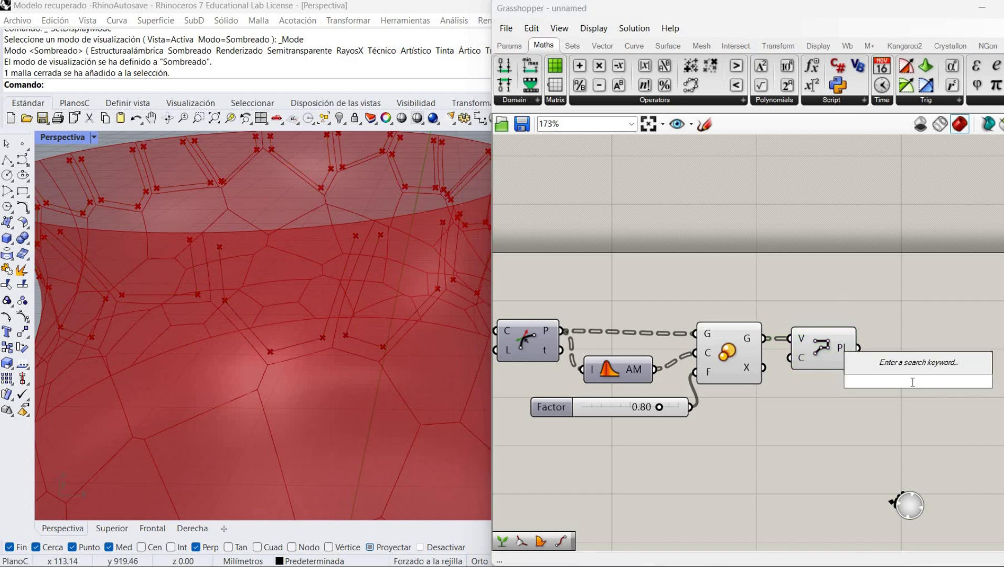
text(end)
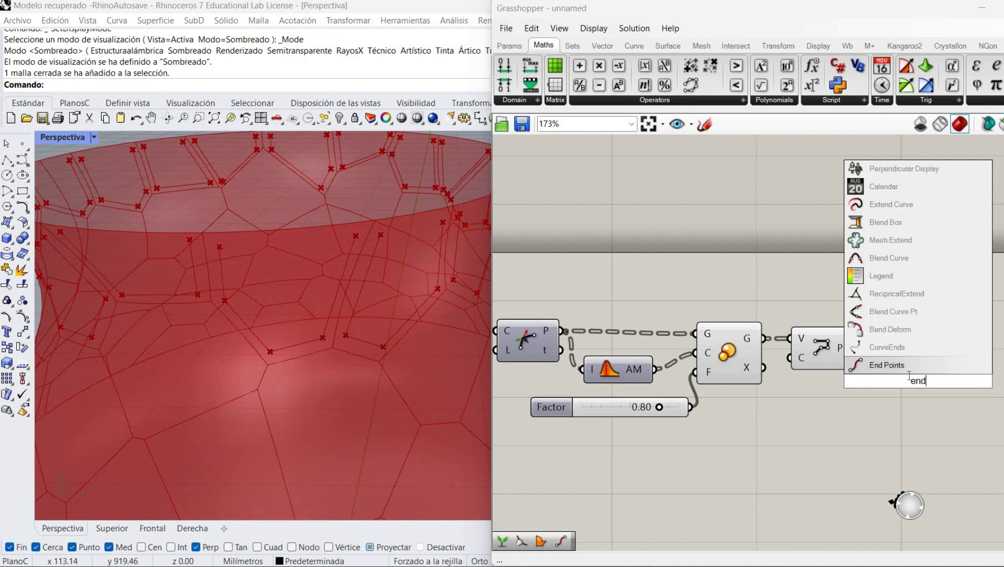
click(908, 366)
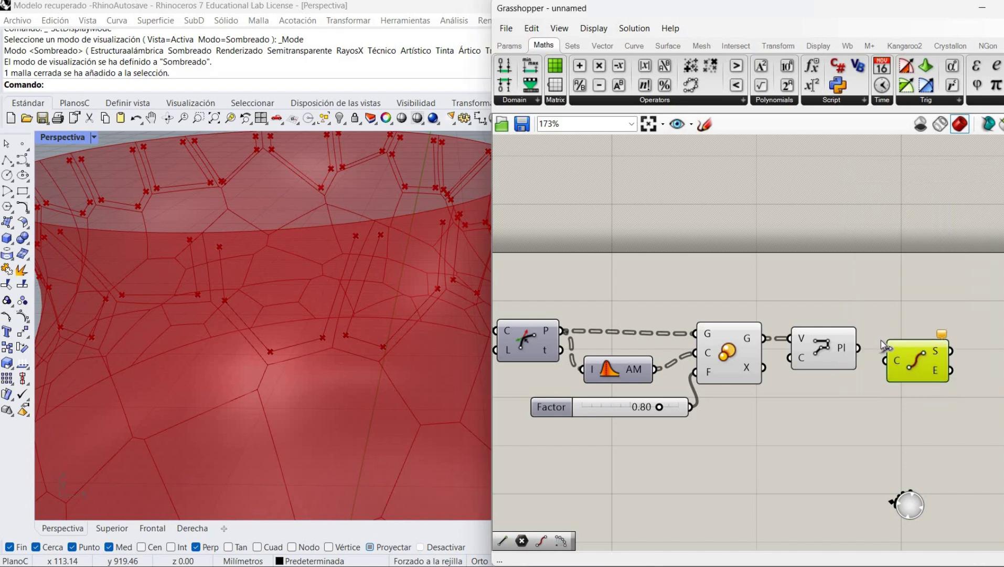
drag(861, 348, 885, 342)
click(780, 399)
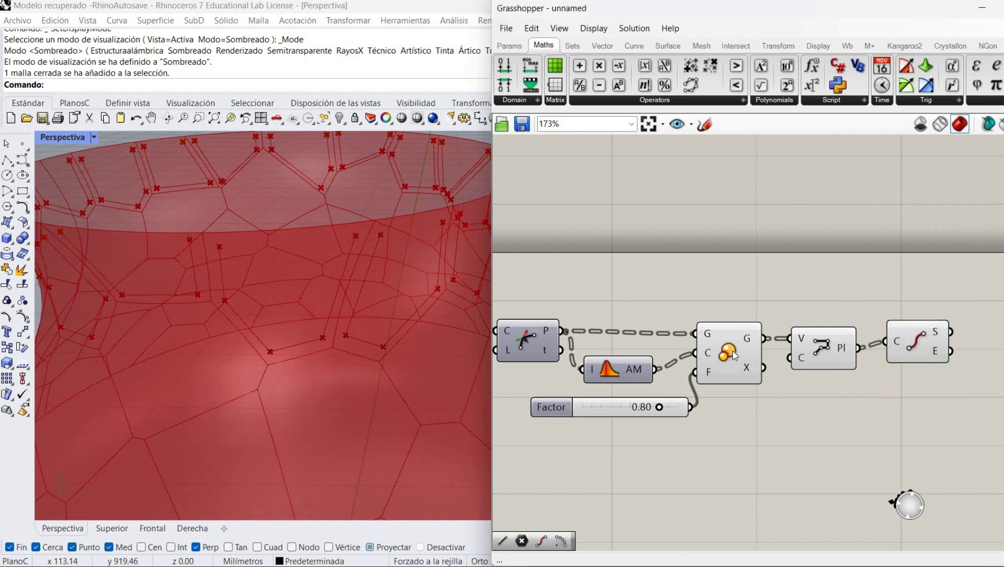
Step: Turn off the preview of the Scale component
right_click(732, 353)
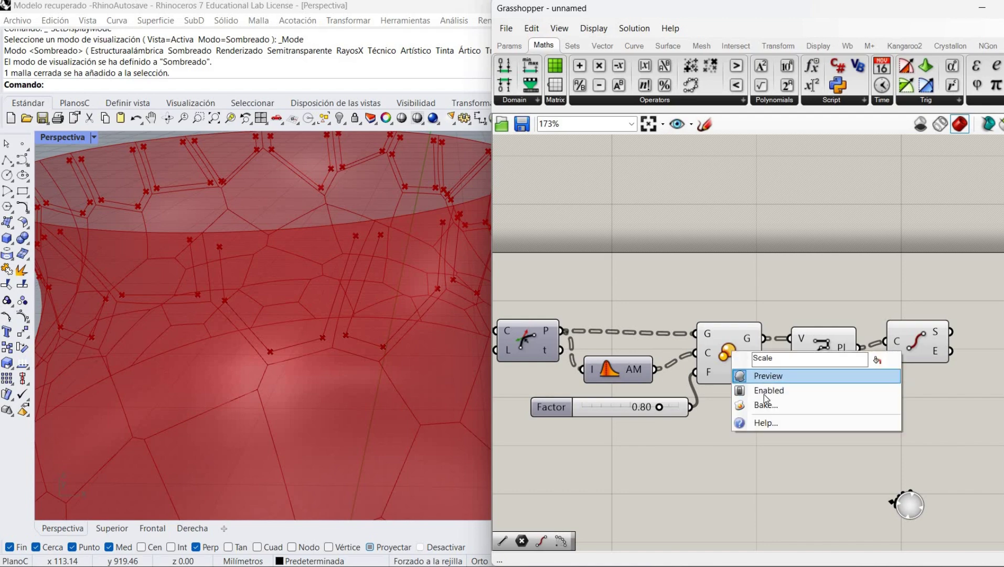
click(764, 391)
Step: Add a second End Points component below the first, feed Dispatch's B output into its C input and graft that input
scroll(745, 401, down, 3)
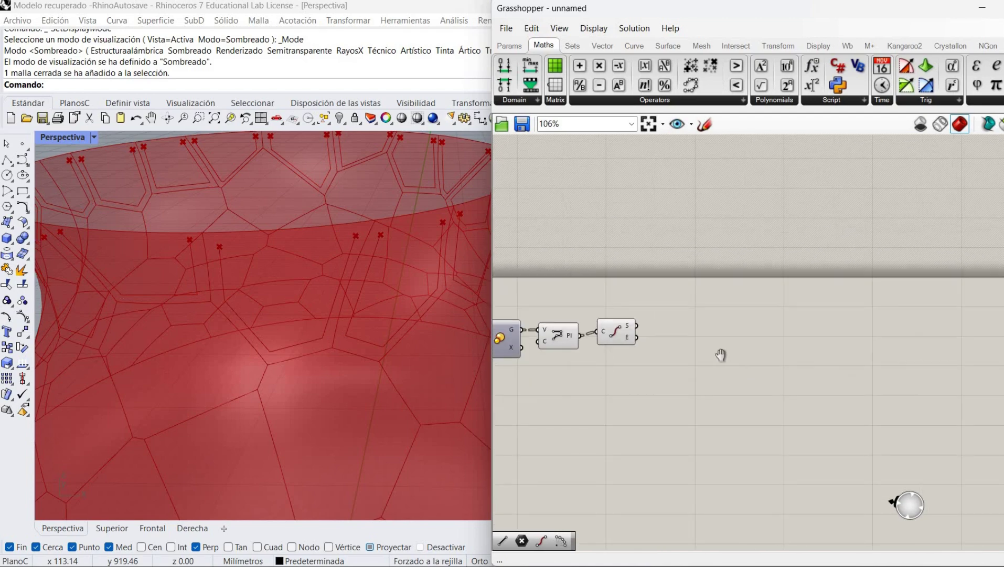
right_drag(714, 317, 788, 318)
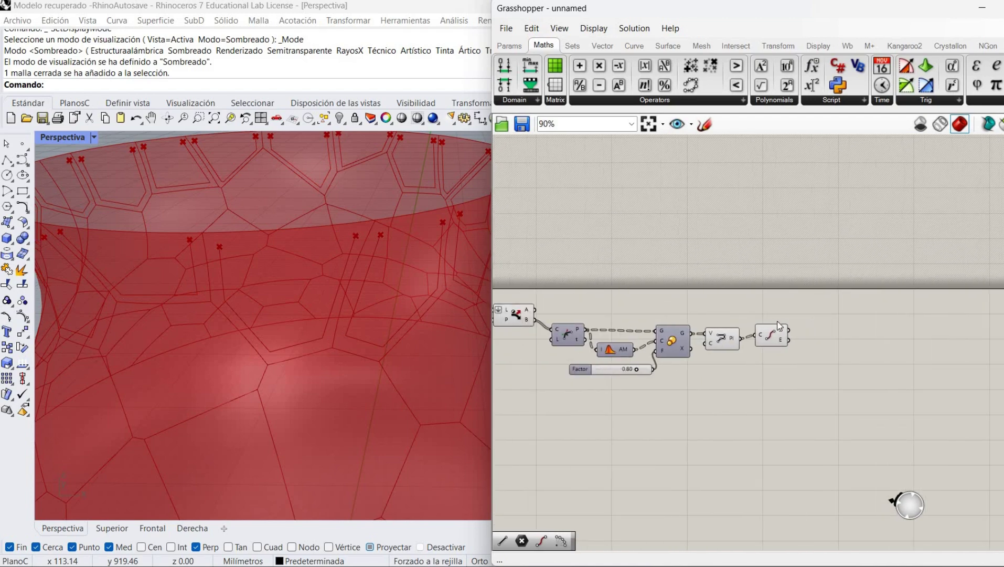
double_click(768, 370)
text(6ndp)
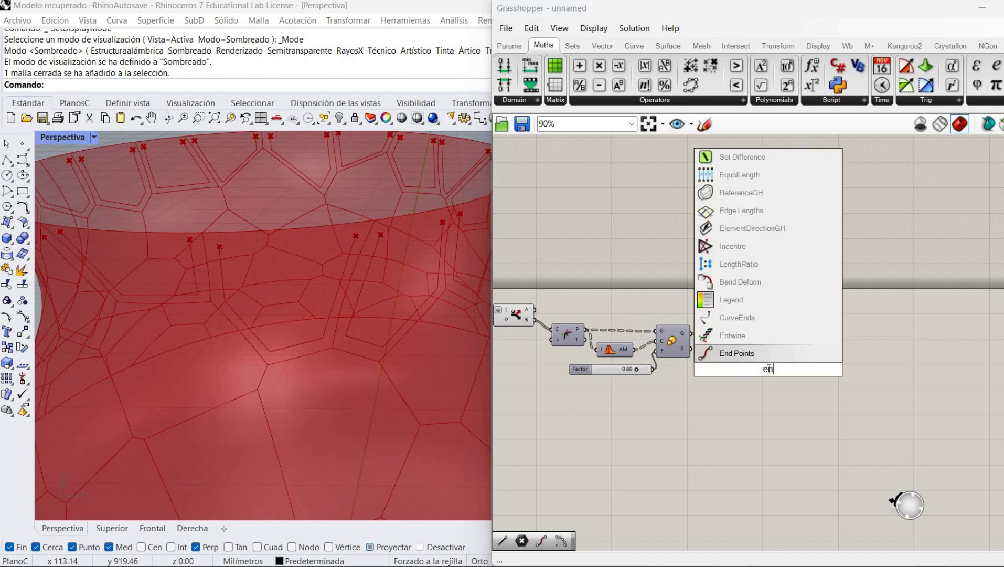
key(Return)
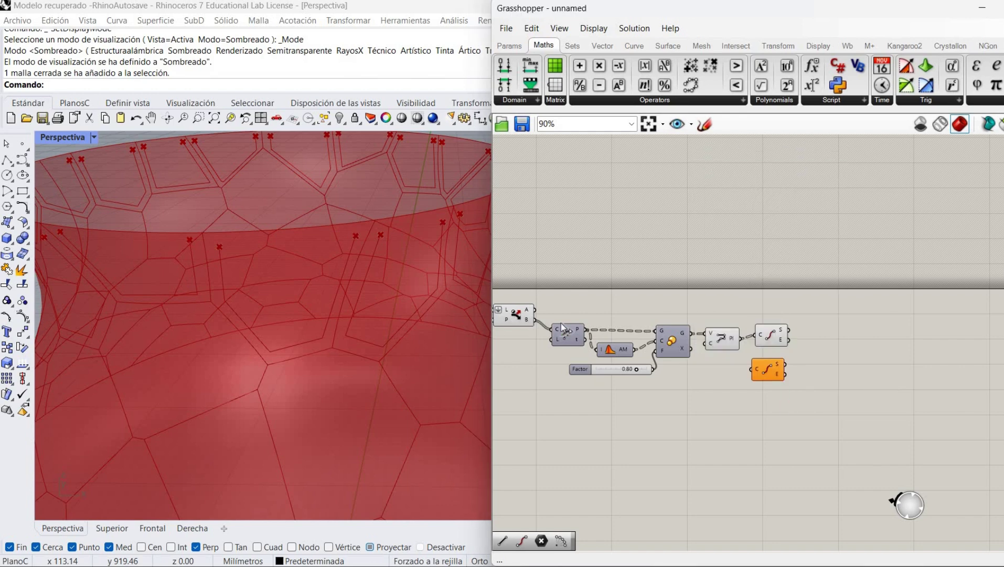
drag(535, 319, 754, 370)
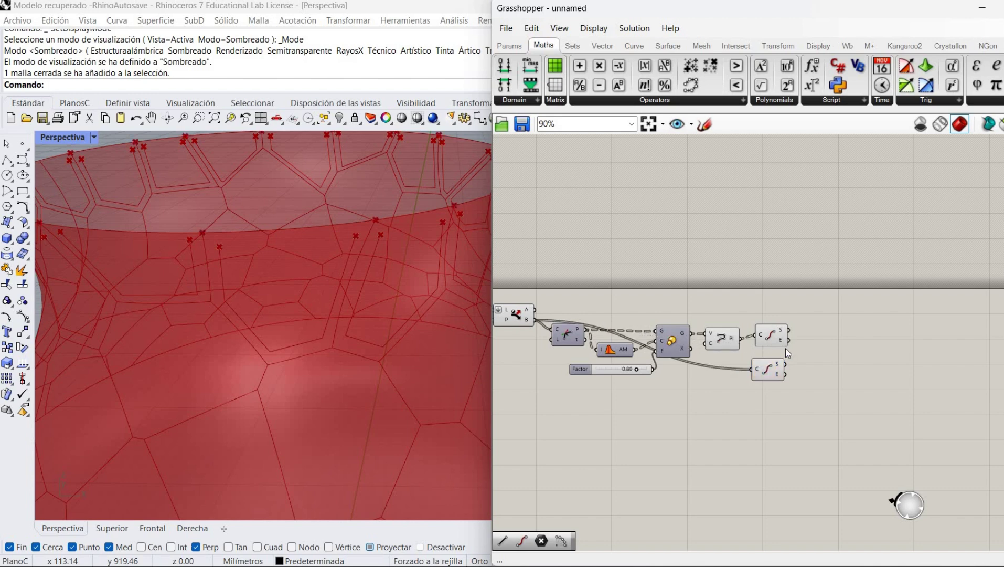
right_click(754, 366)
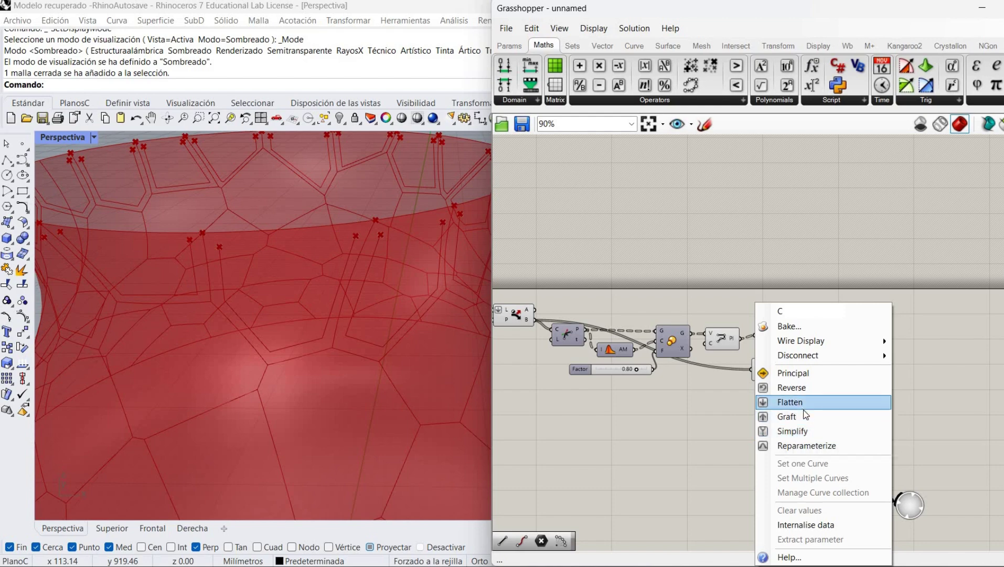
click(805, 416)
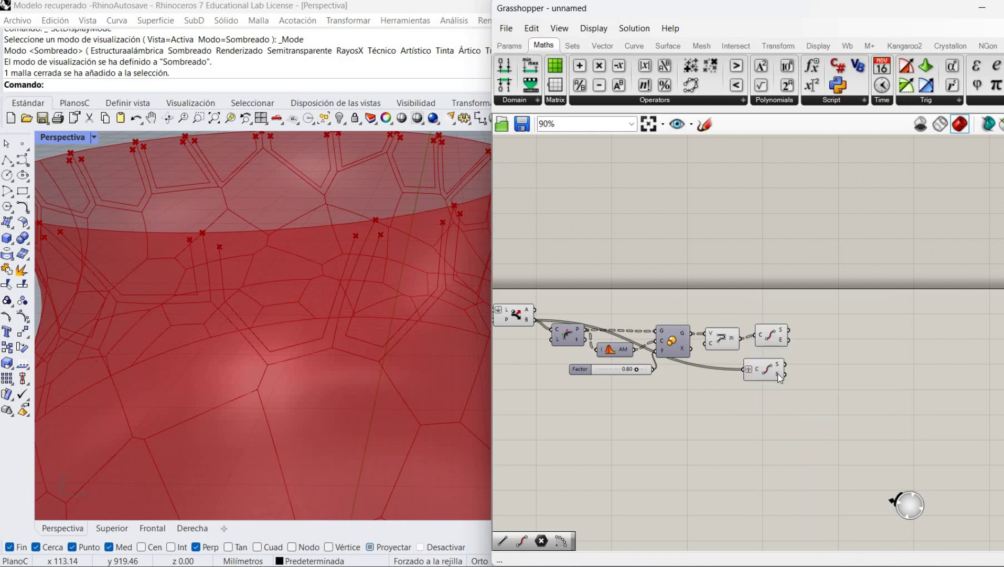
drag(779, 378, 789, 375)
Step: Add a Line component with A and B inputs beside the two End Points components
double_click(826, 358)
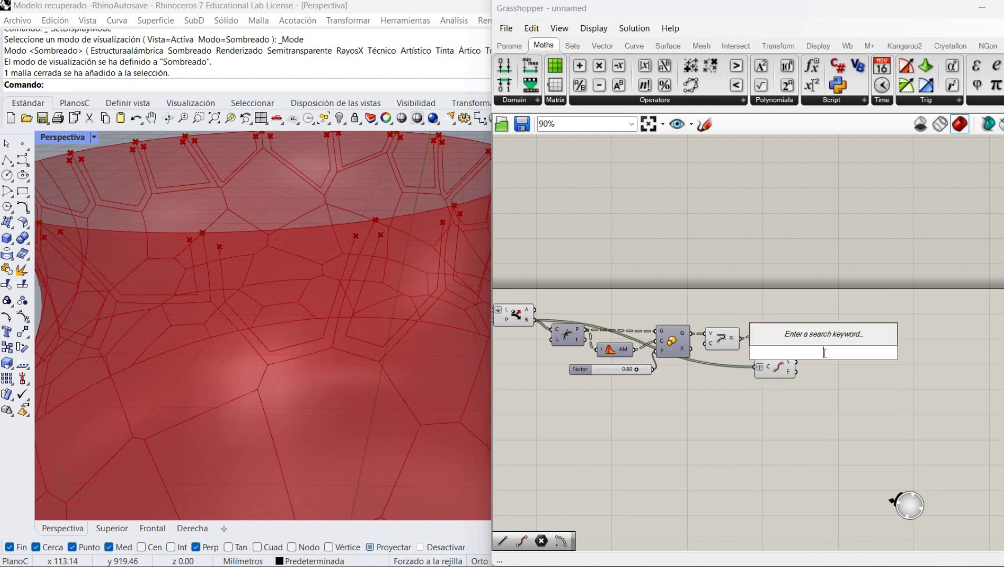
text(line)
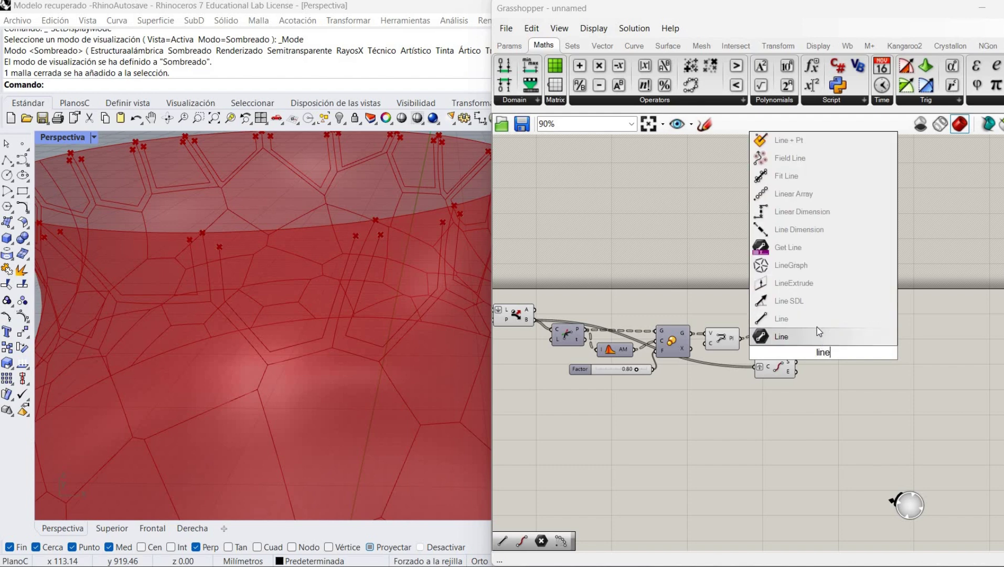
key(Return)
mouse_move(767, 366)
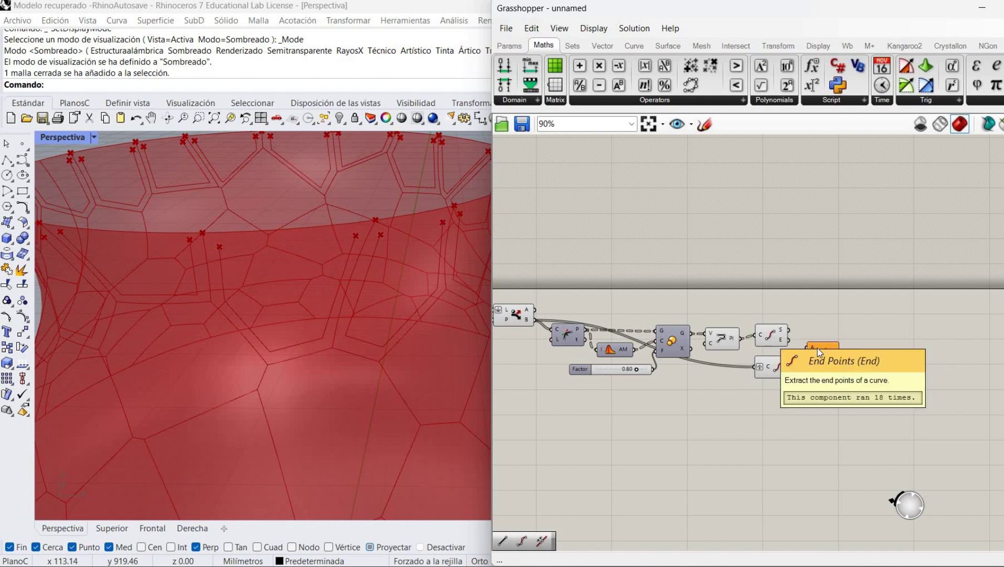
mouse_move(819, 343)
mouse_down()
mouse_move(825, 335)
mouse_move(811, 340)
mouse_move(814, 350)
mouse_up()
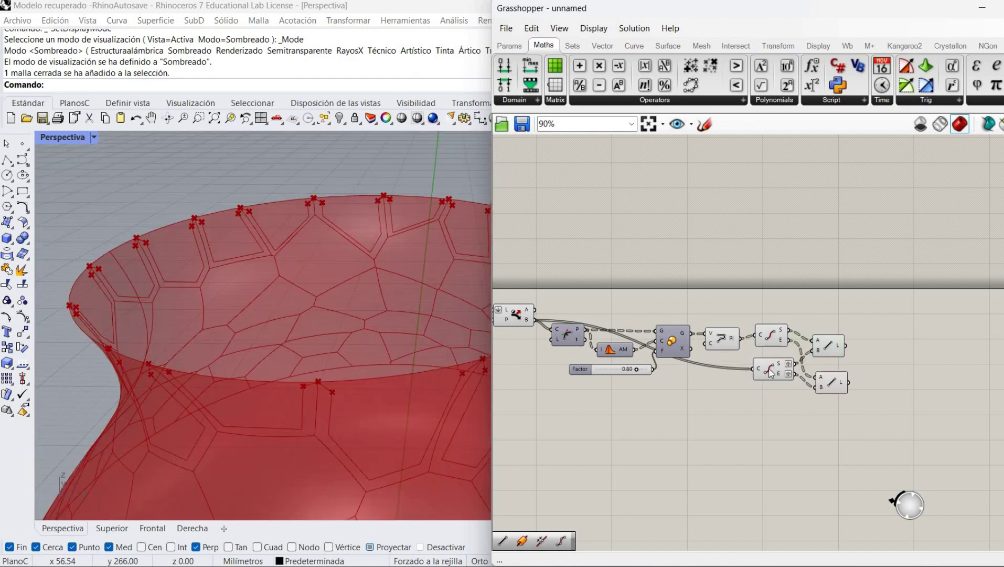
Step: Turn off the preview of both End Points components
right_click(771, 372)
click(801, 407)
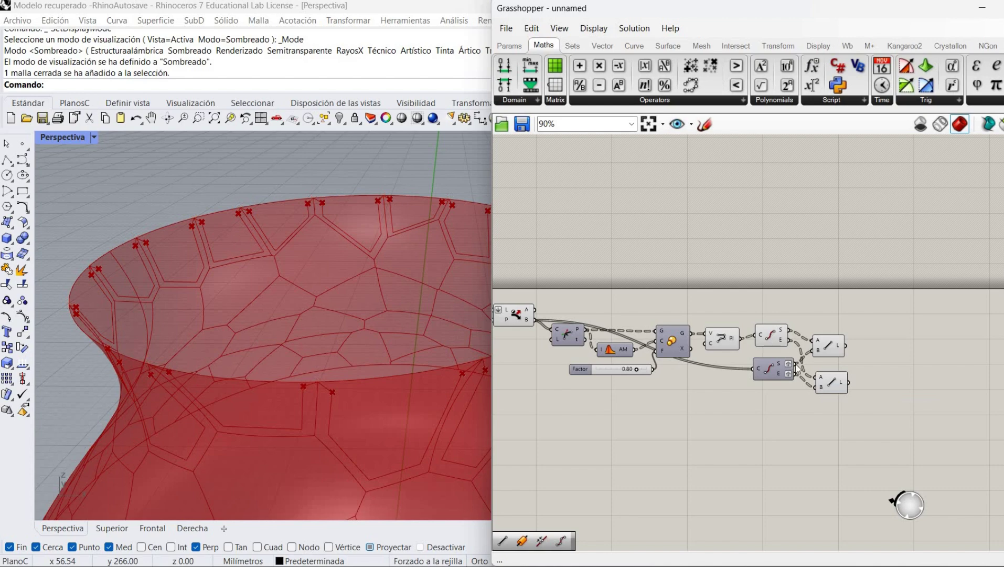
right_click(768, 333)
click(784, 372)
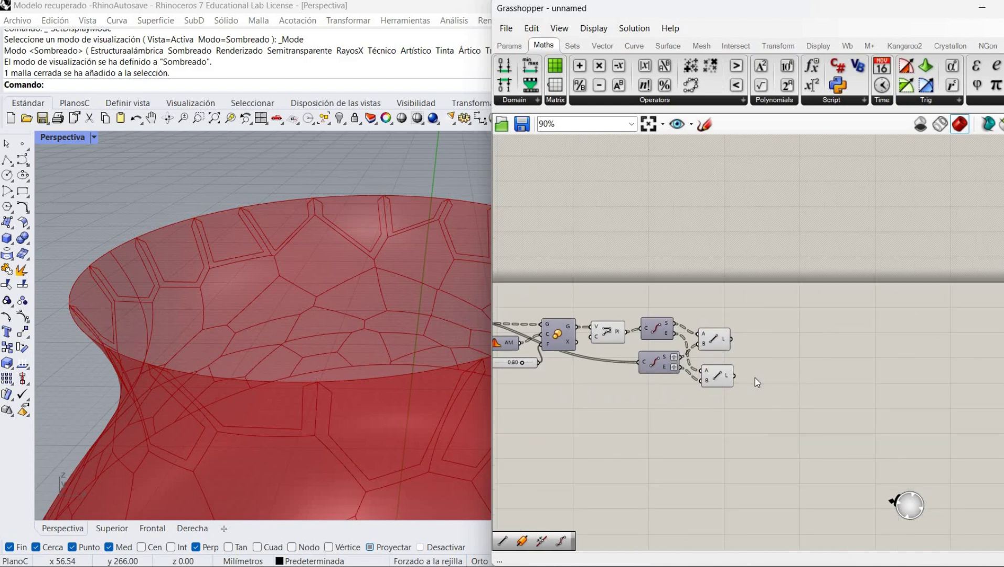
Step: Add a Join Curves component and feed PolyLine's Pl output and both Line components' L outputs into its C input
double_click(752, 377)
text(joi)
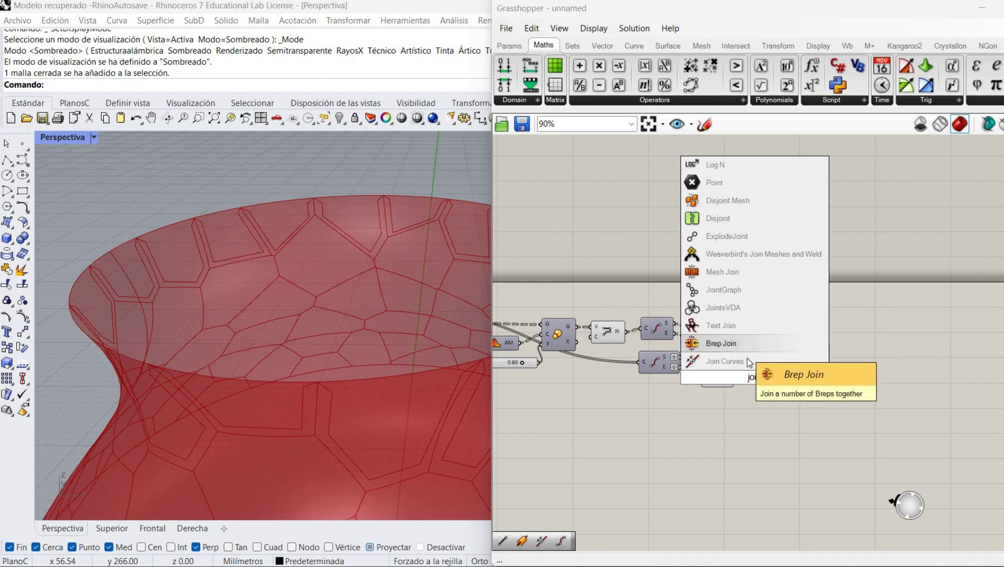
click(747, 361)
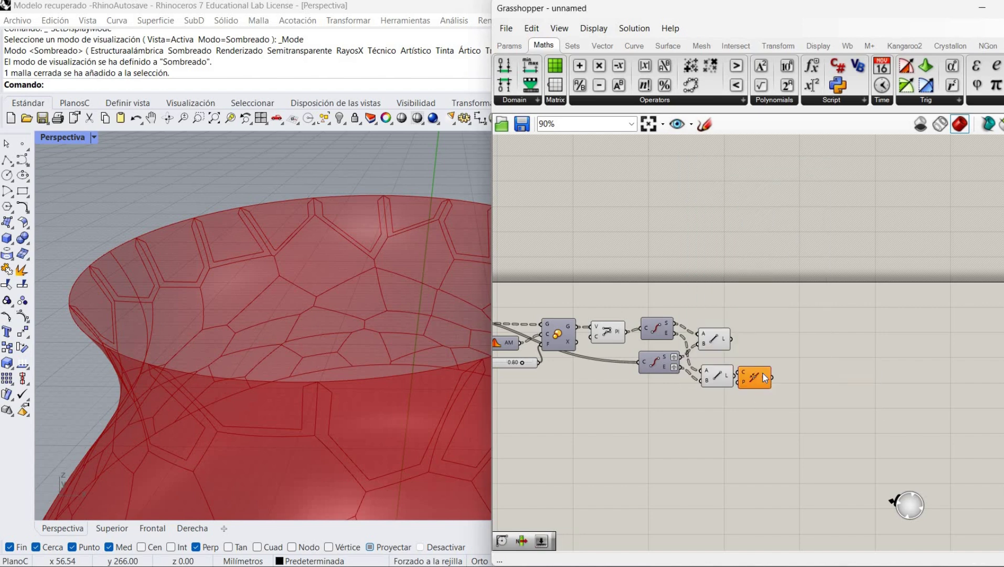
drag(754, 370, 795, 327)
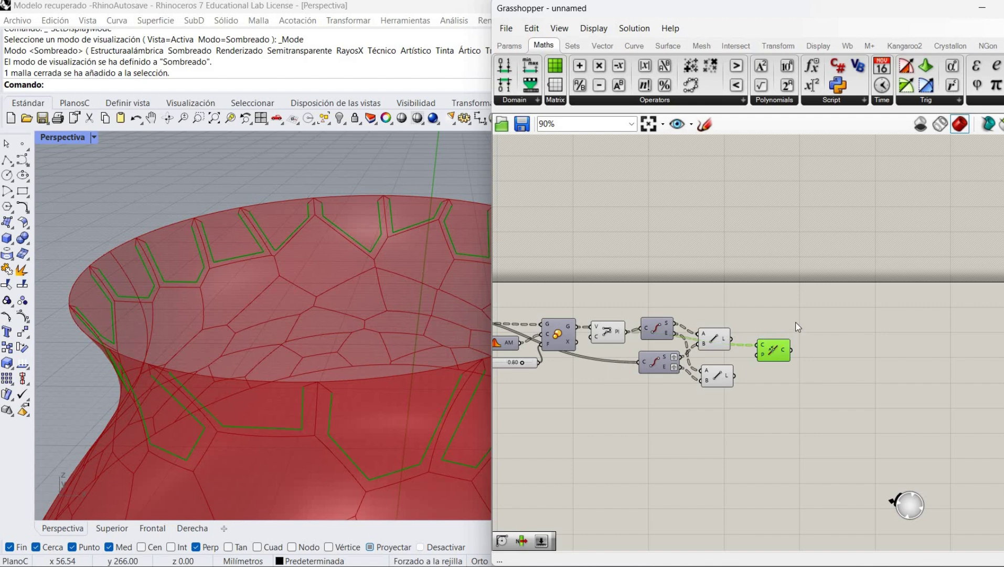
drag(806, 376, 804, 345)
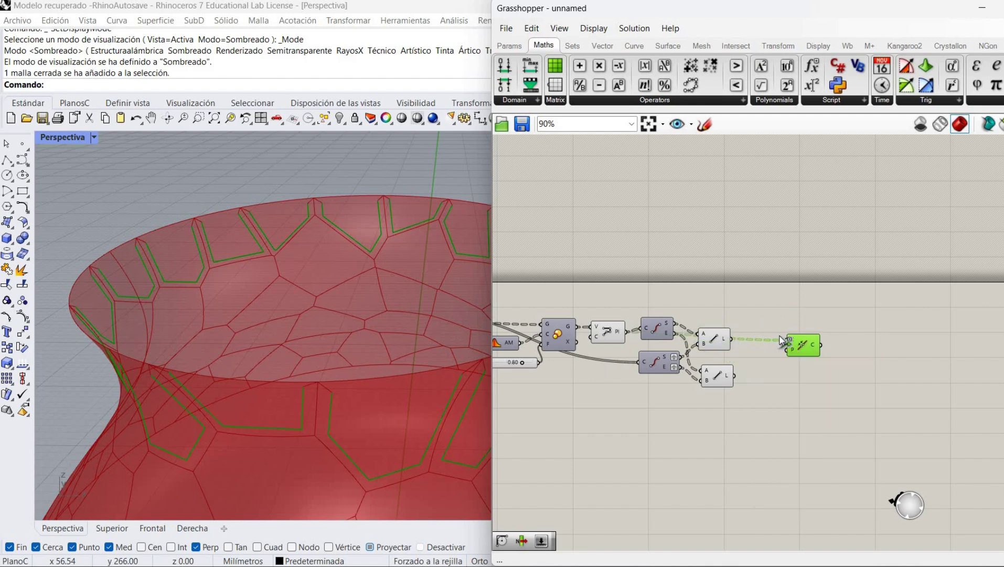
drag(729, 338, 782, 345)
shift+drag(735, 375, 808, 368)
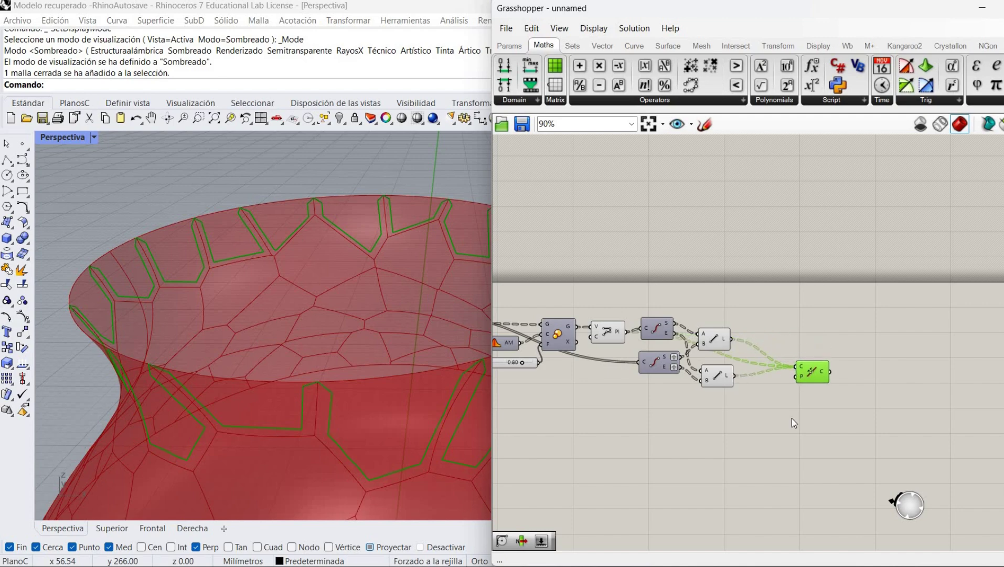
Step: Turn off the preview of both Line components and the PolyLine component
click(740, 384)
right_click(718, 374)
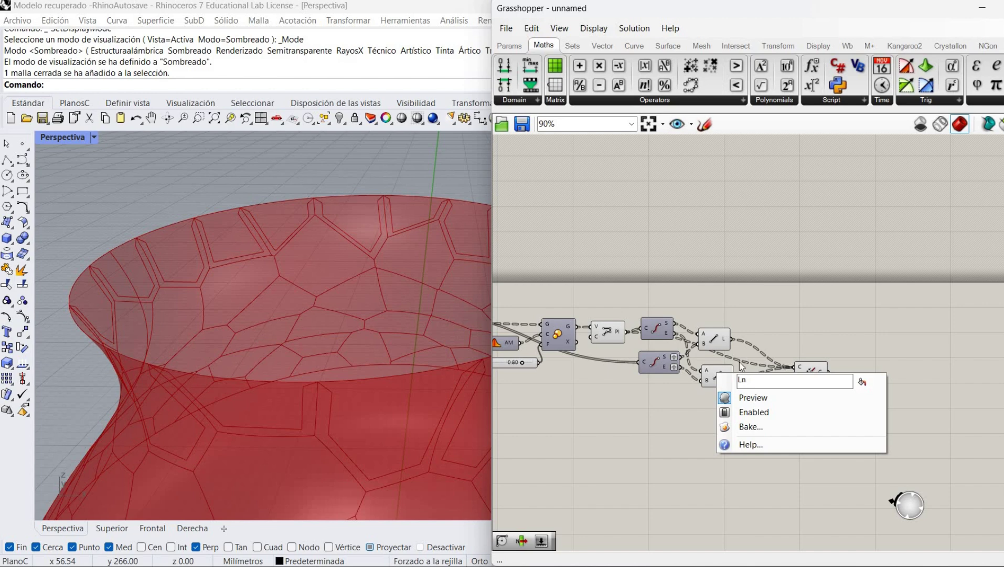
click(753, 397)
right_click(716, 338)
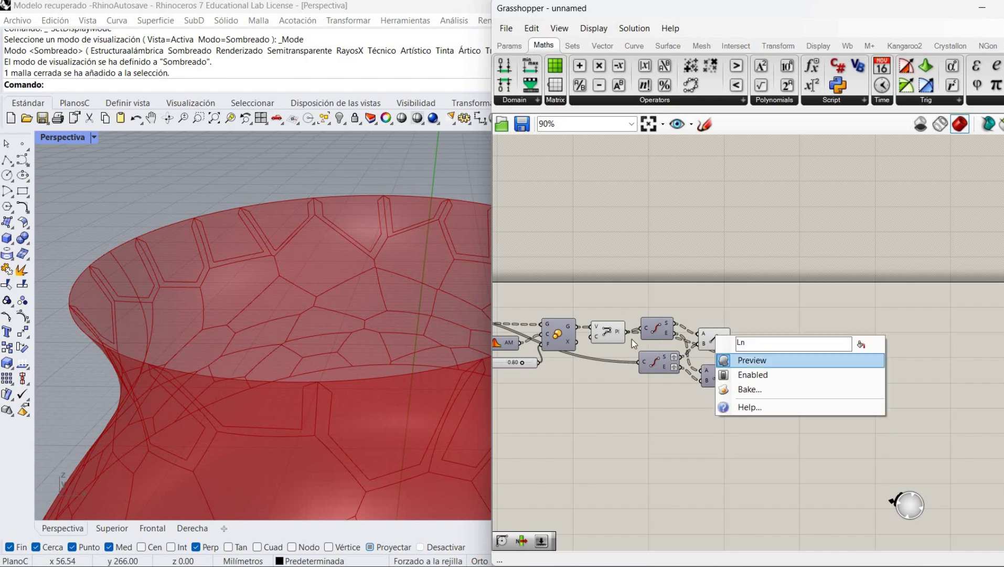
click(754, 361)
click(608, 334)
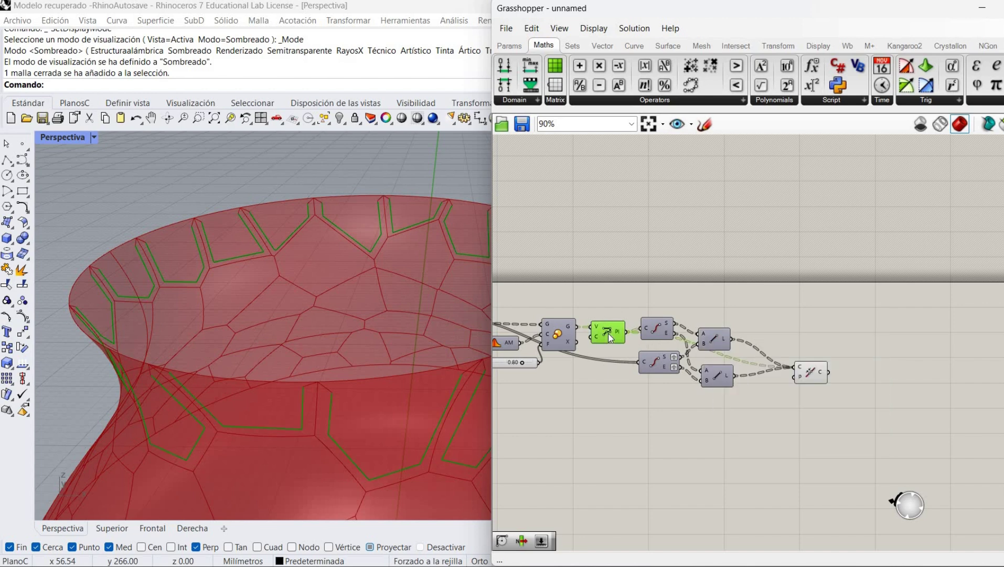
right_click(608, 334)
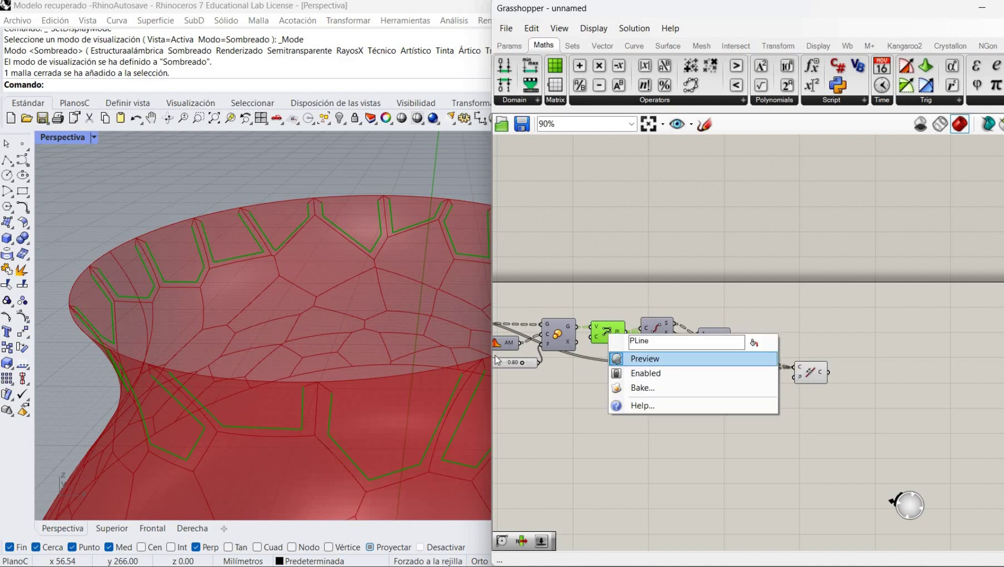
click(655, 361)
Step: Examine the joined cell outlines around the vase's rim and body, and the Dispatch component that splits the cells
scroll(449, 356, up, 5)
scroll(448, 356, down, 5)
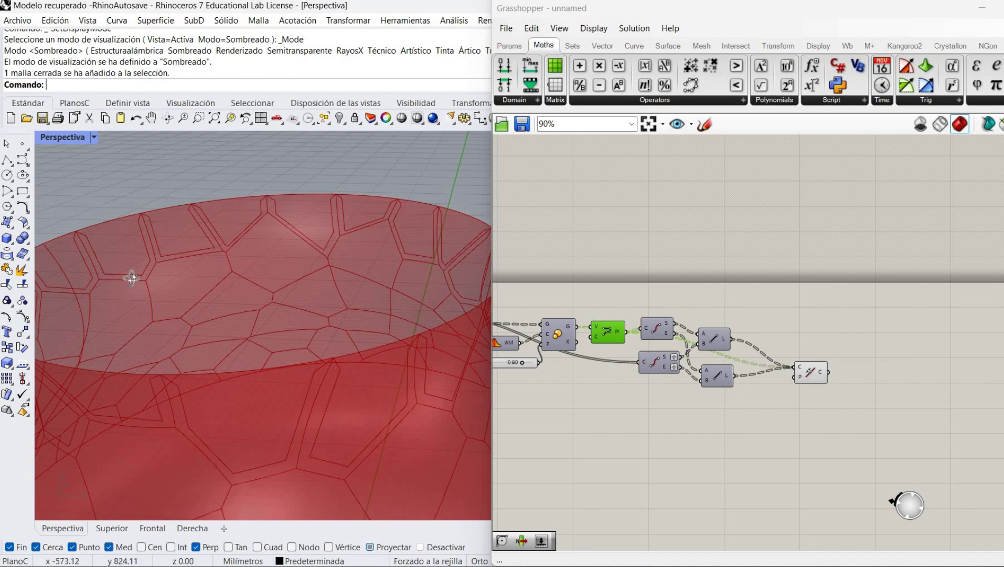
right_drag(131, 277, 119, 307)
scroll(153, 352, down, 5)
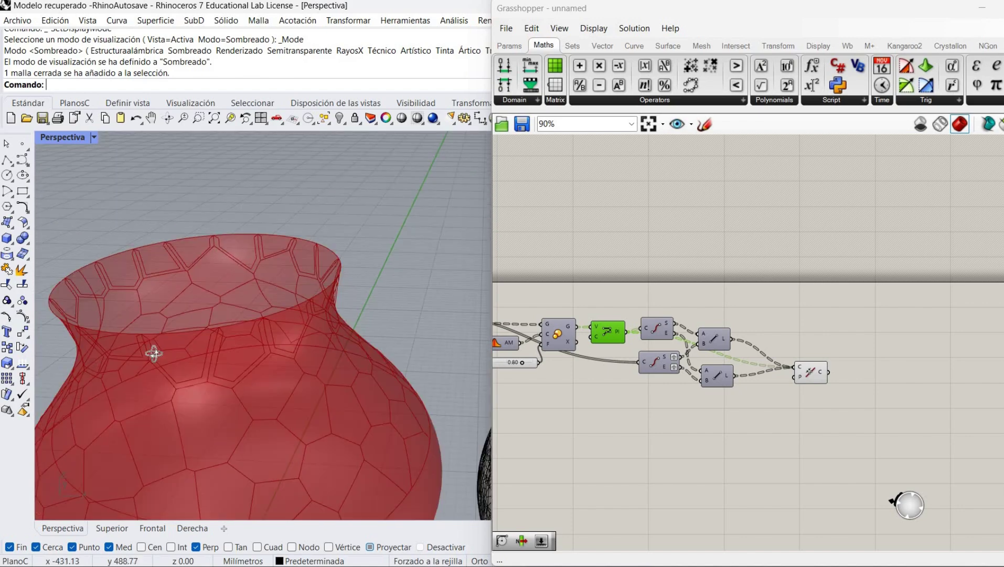
scroll(160, 351, up, 2)
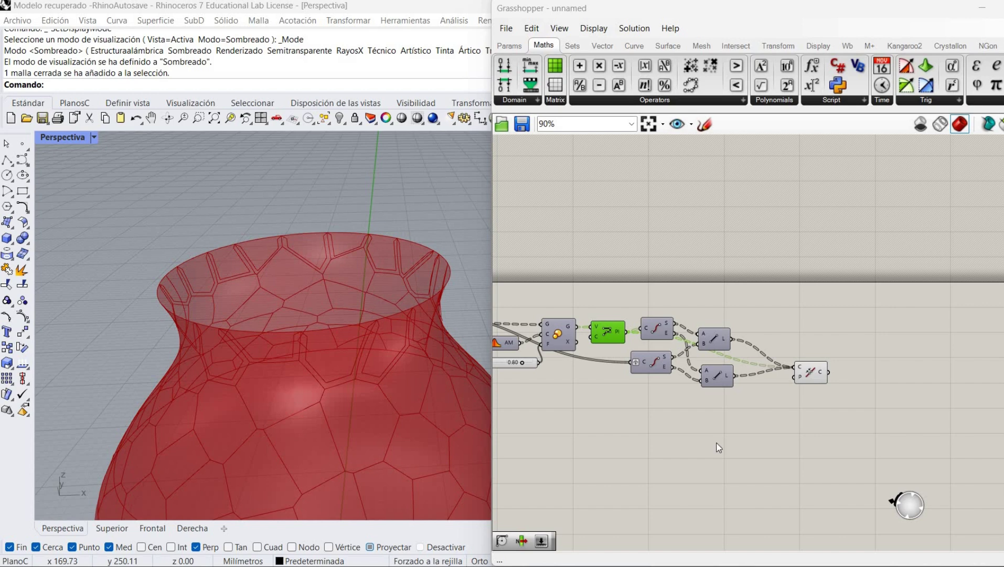
right_drag(717, 443, 950, 410)
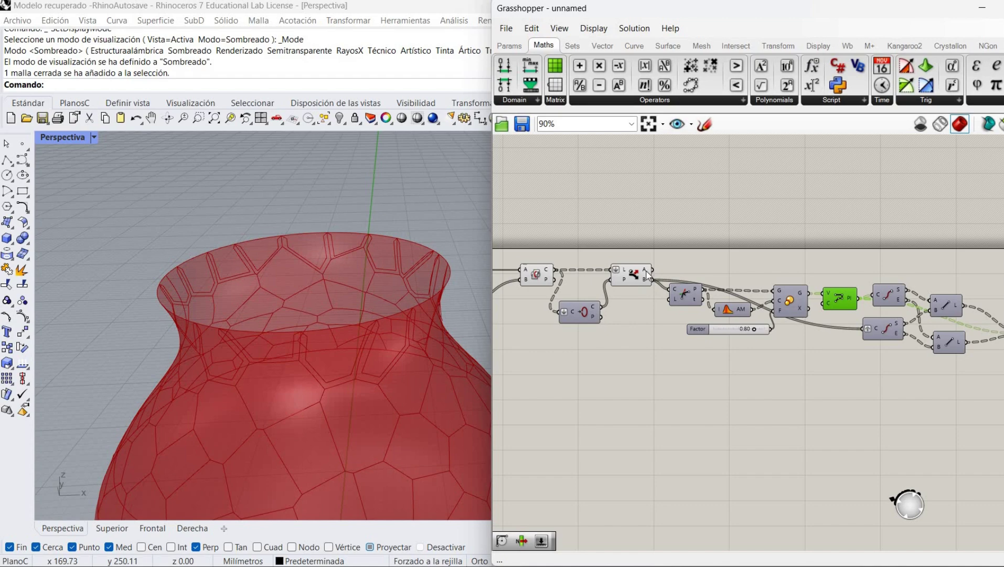
mouse_move(648, 275)
scroll(401, 450, down, 2)
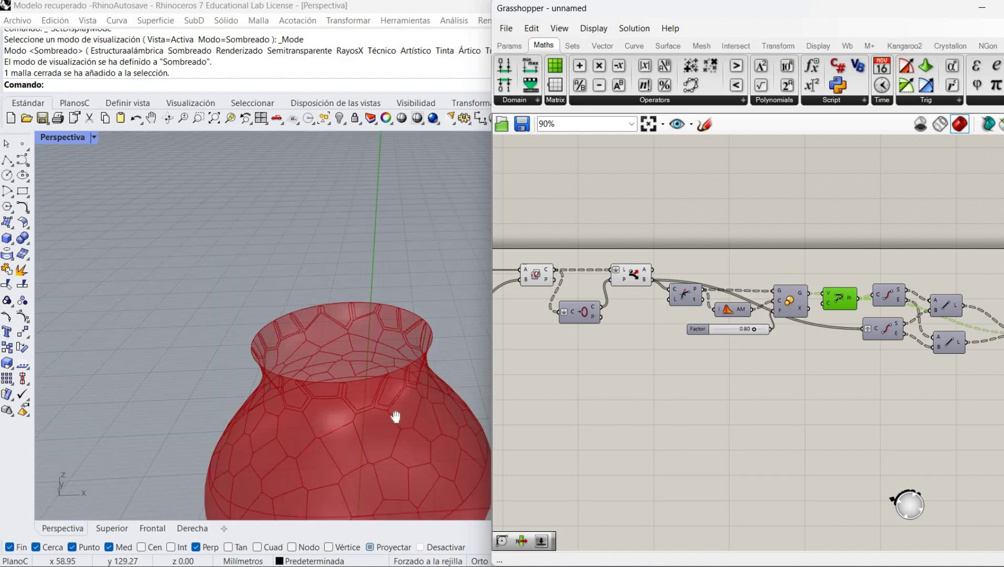
shift+right_drag(395, 415, 367, 330)
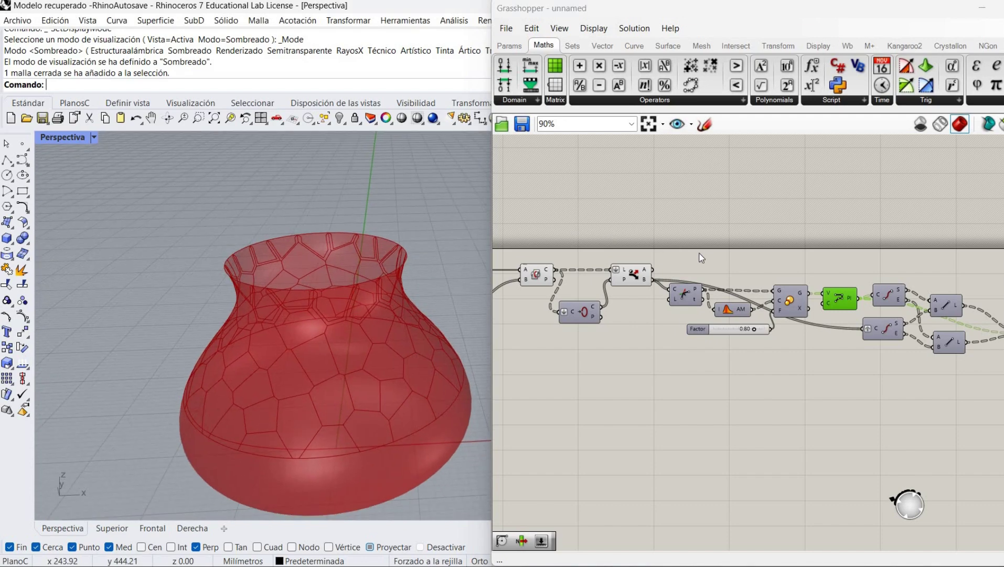
Step: Add another Scale component and place it above the existing rim-cell Scale component
double_click(698, 255)
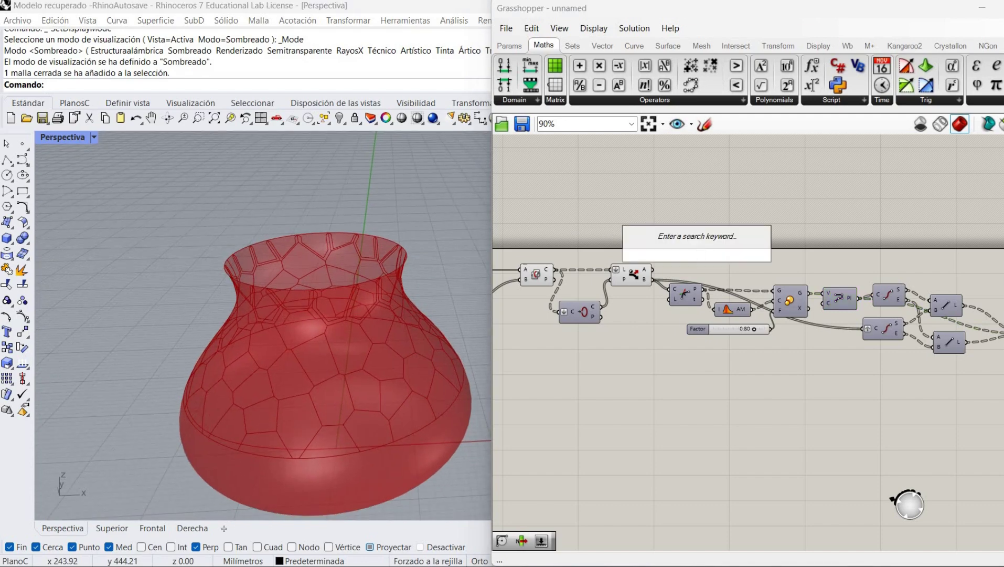
text(scale)
click(704, 226)
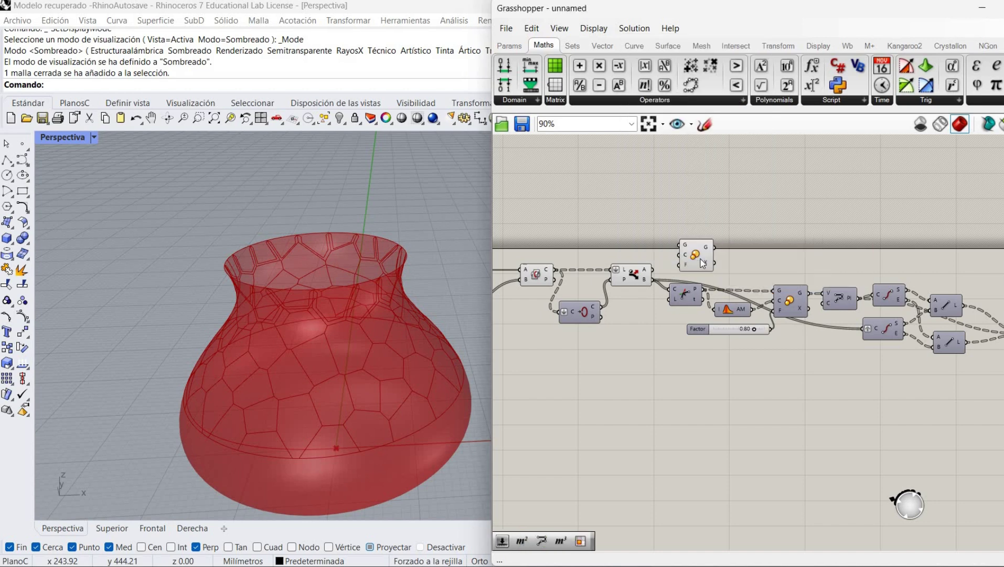
drag(703, 262, 814, 235)
Step: Add a Discontinuity component between Dispatch and the new Scale component
click(723, 256)
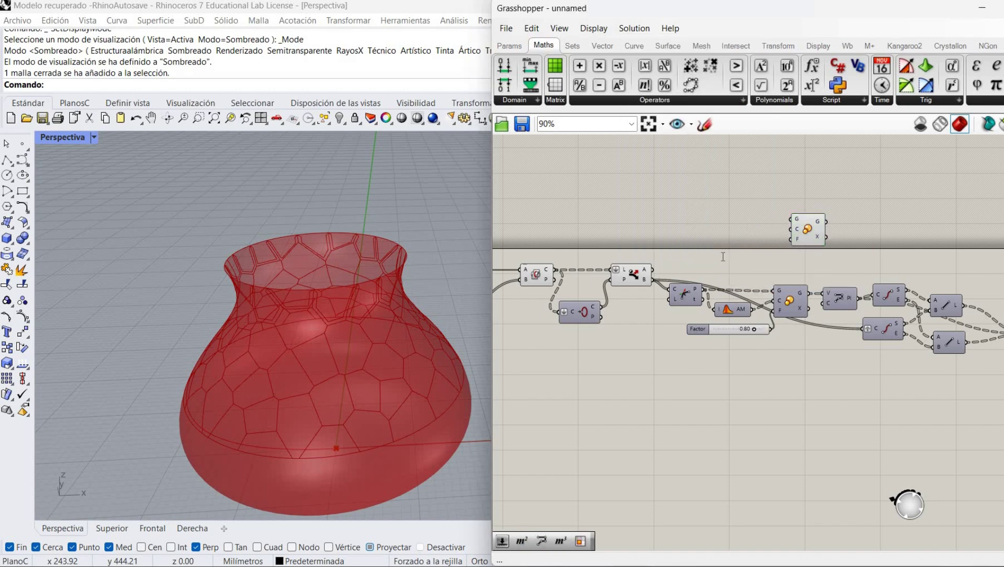
double_click(723, 256)
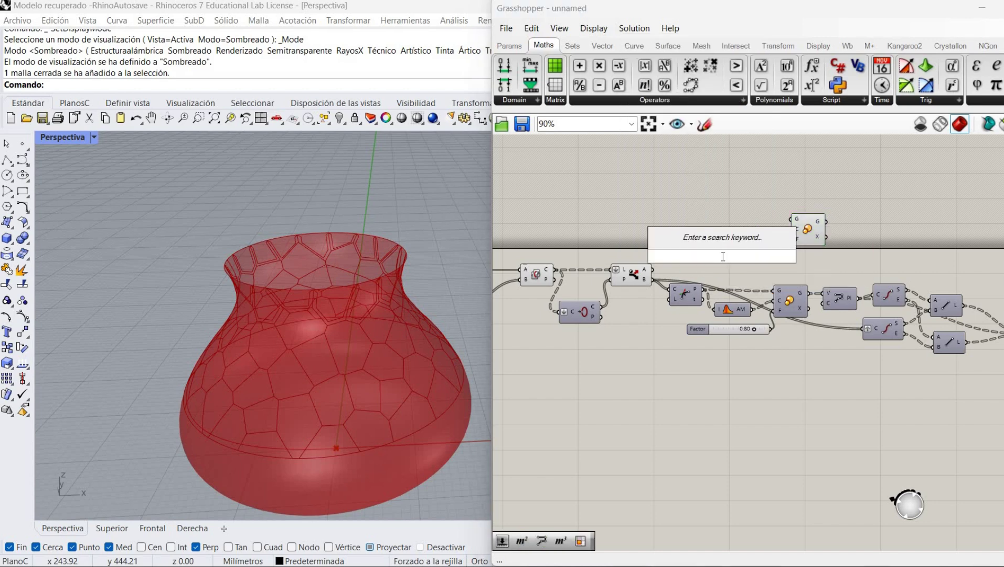
text(disc)
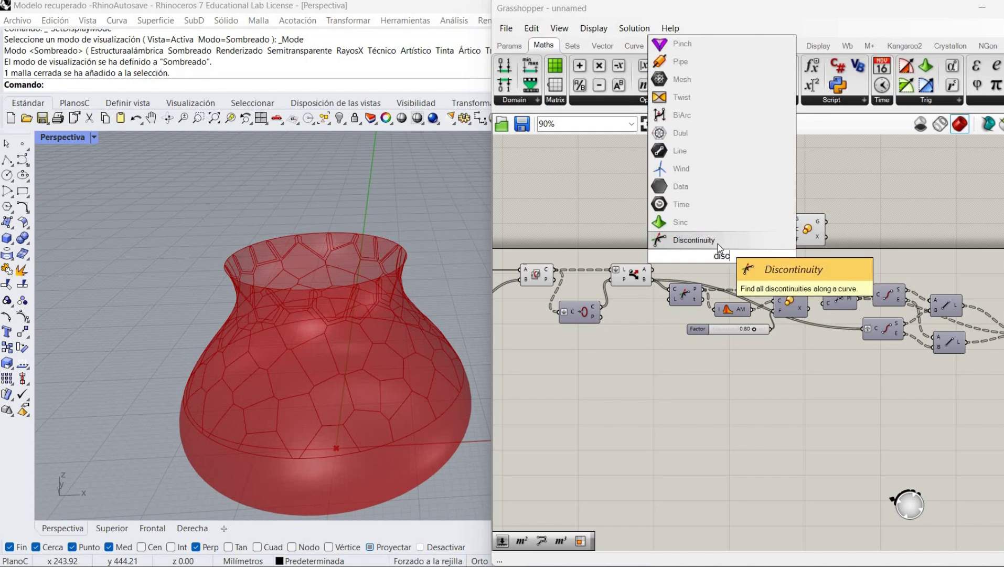
click(717, 244)
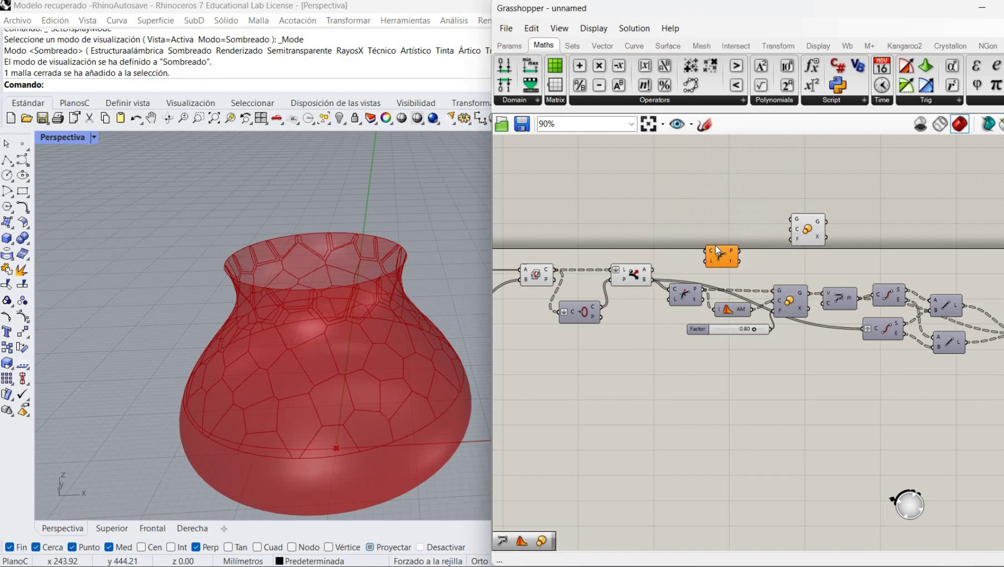
Step: Feed Dispatch's A output into the new Discontinuity component and add an Average component for the resulting points
drag(705, 251, 653, 278)
drag(723, 257, 689, 249)
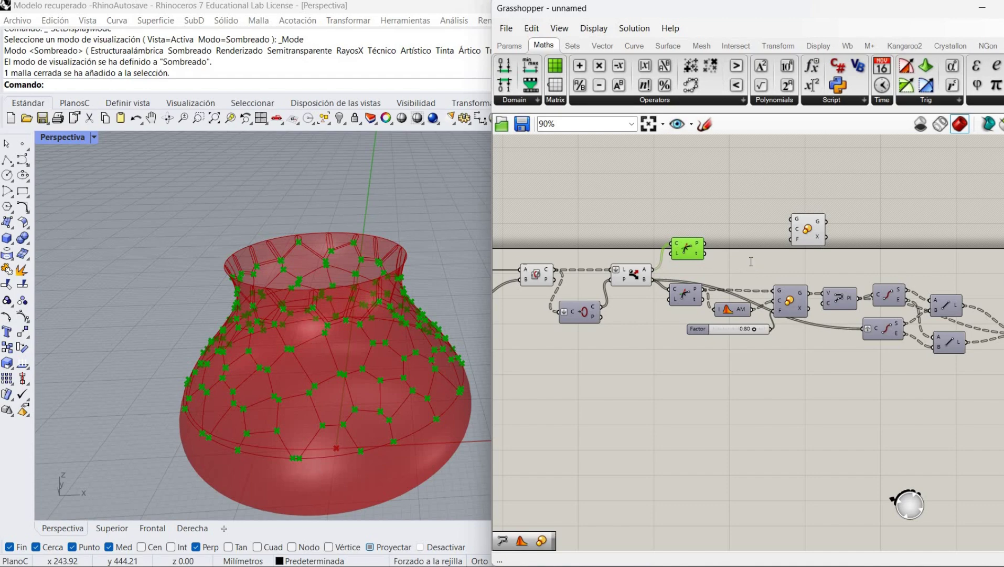
double_click(749, 261)
text(avera)
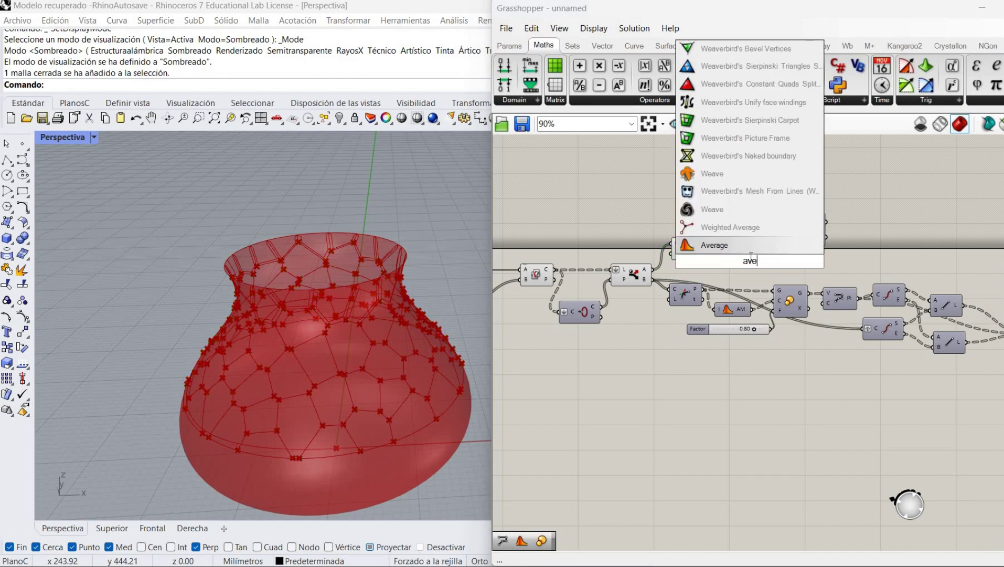
key(Return)
drag(734, 261, 736, 234)
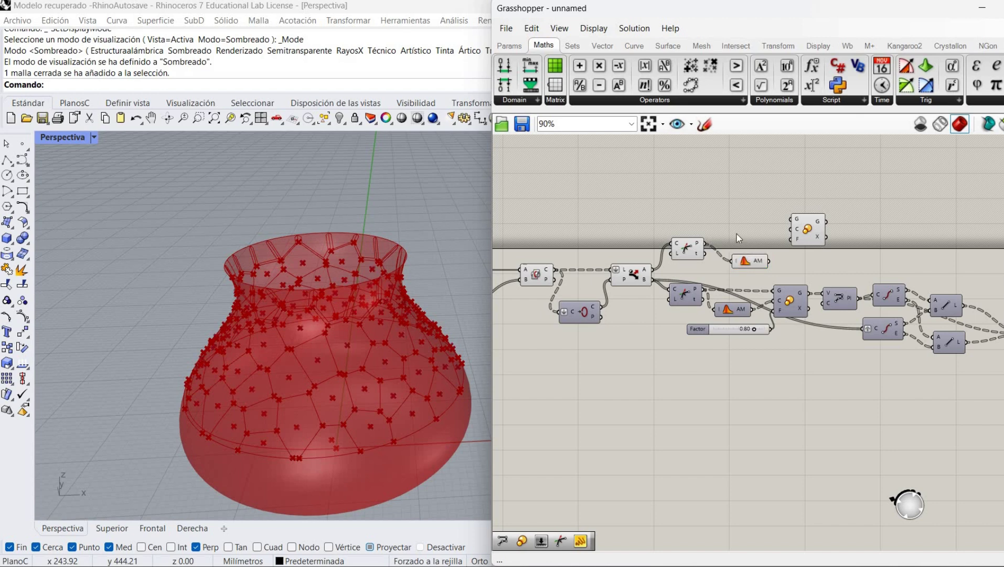
Step: Wire the new Scale component with the Discontinuity points as geometry, the Average as centre and the existing Factor slider as factor
click(776, 230)
click(745, 236)
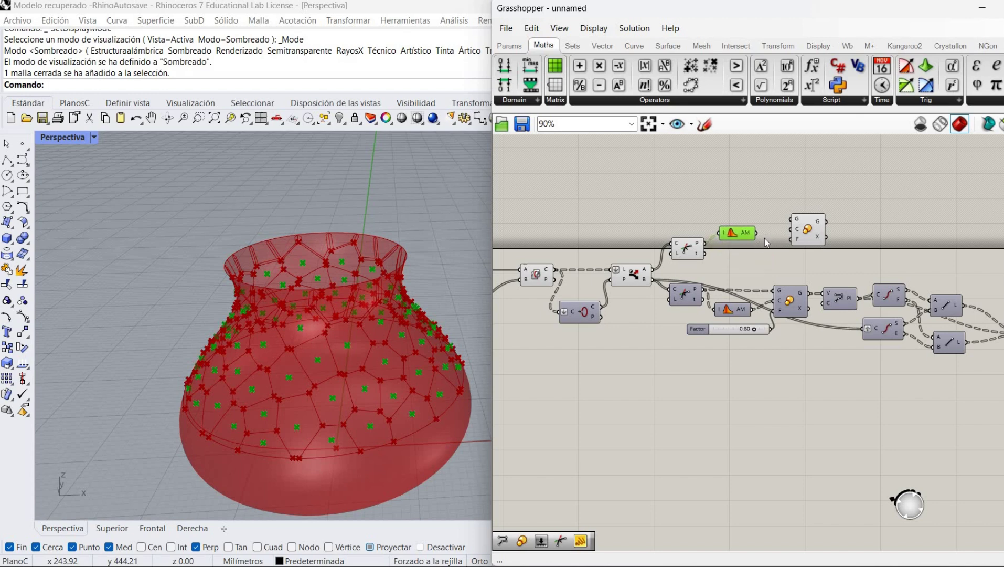
drag(760, 241, 791, 229)
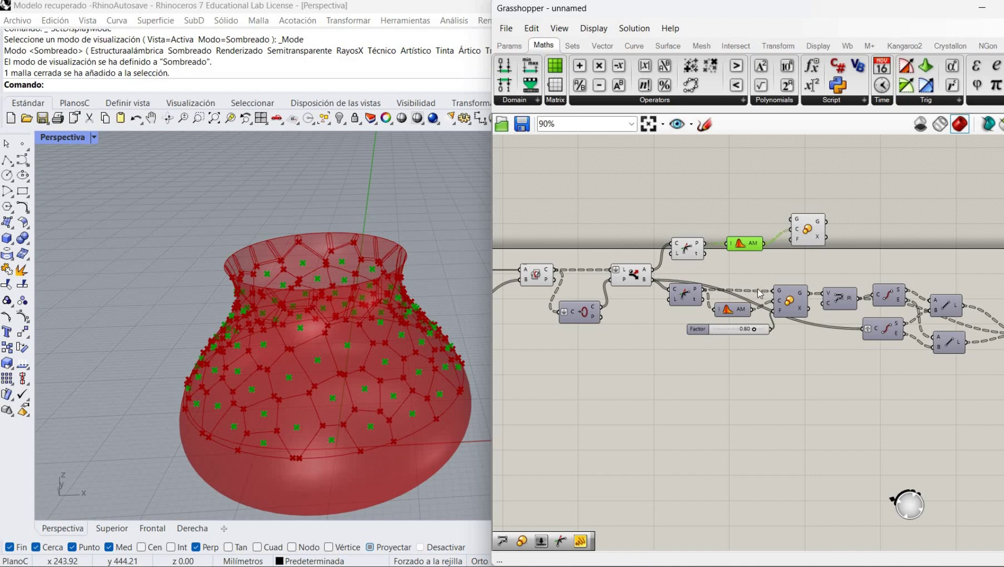
click(775, 332)
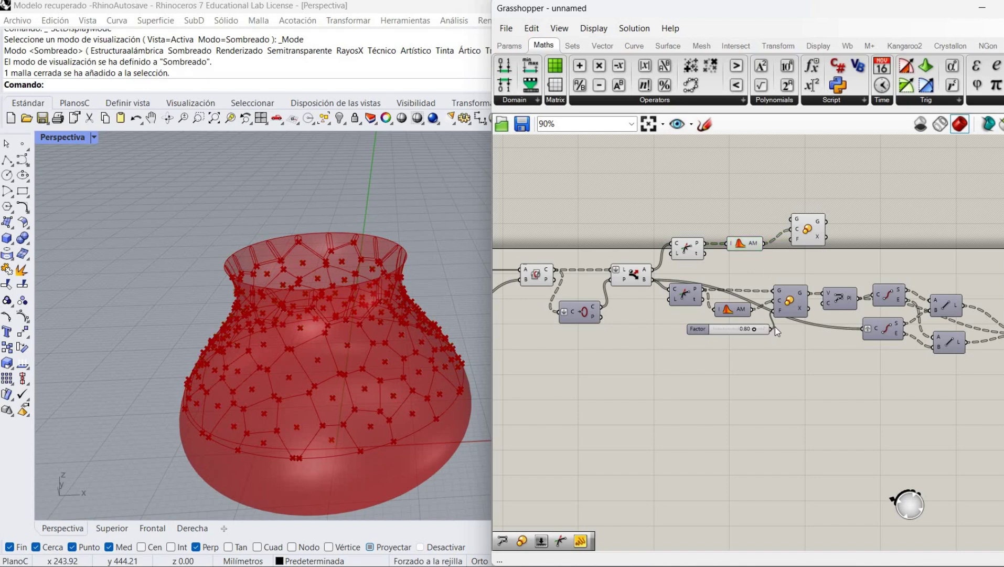
drag(773, 330, 790, 239)
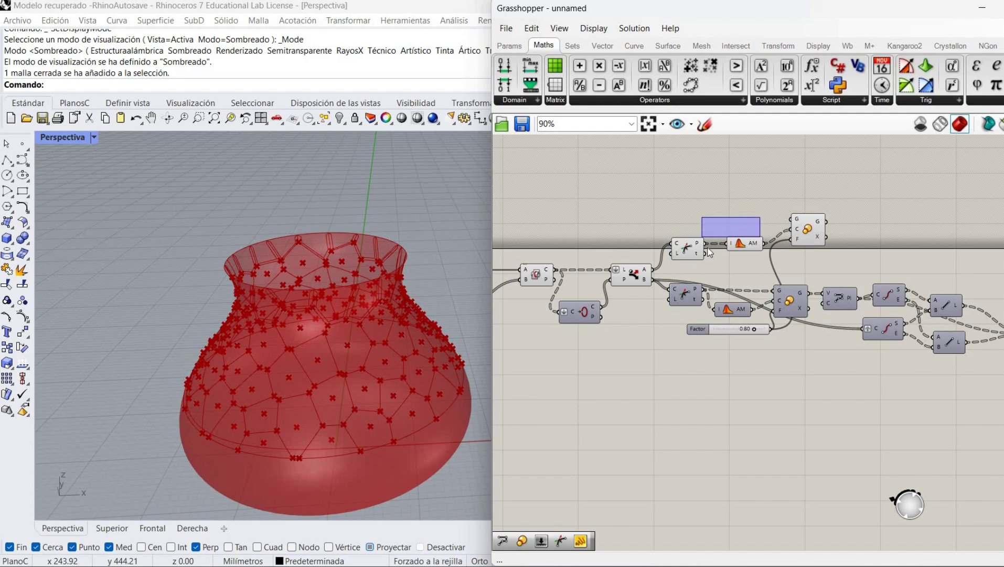
drag(793, 220, 705, 243)
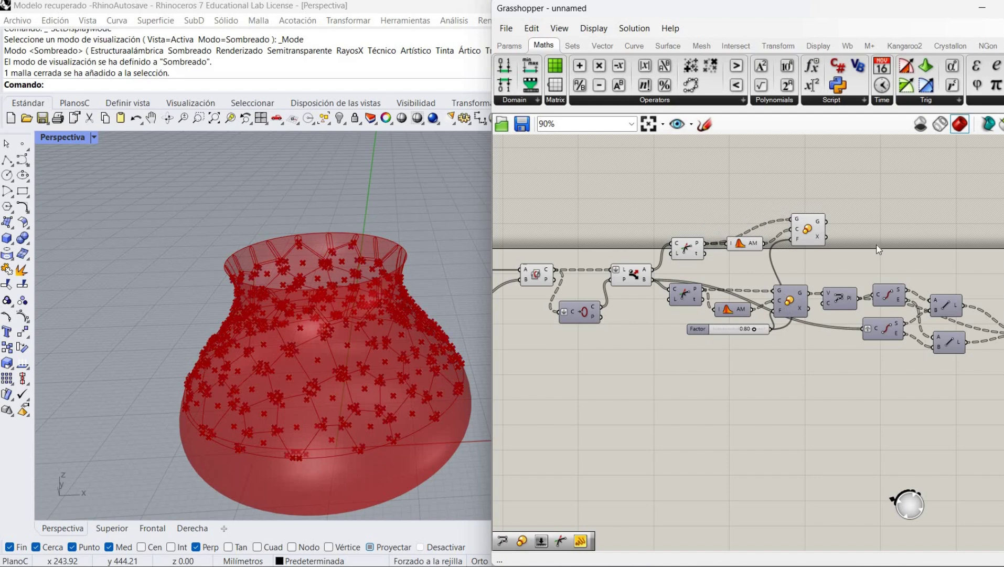
Step: Add a PolyLine component through the newly scaled points and invert its Closed input
double_click(867, 241)
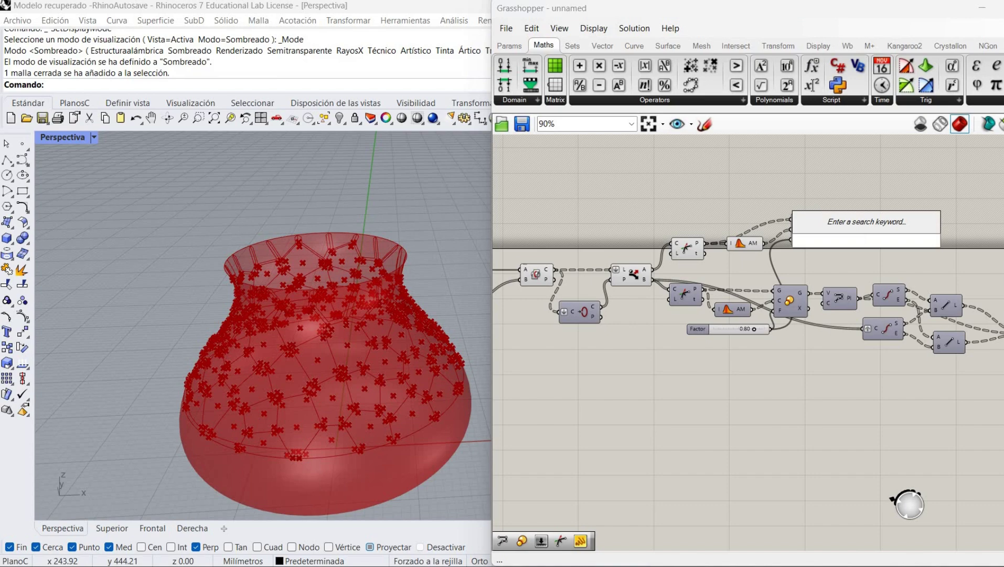
text(poly)
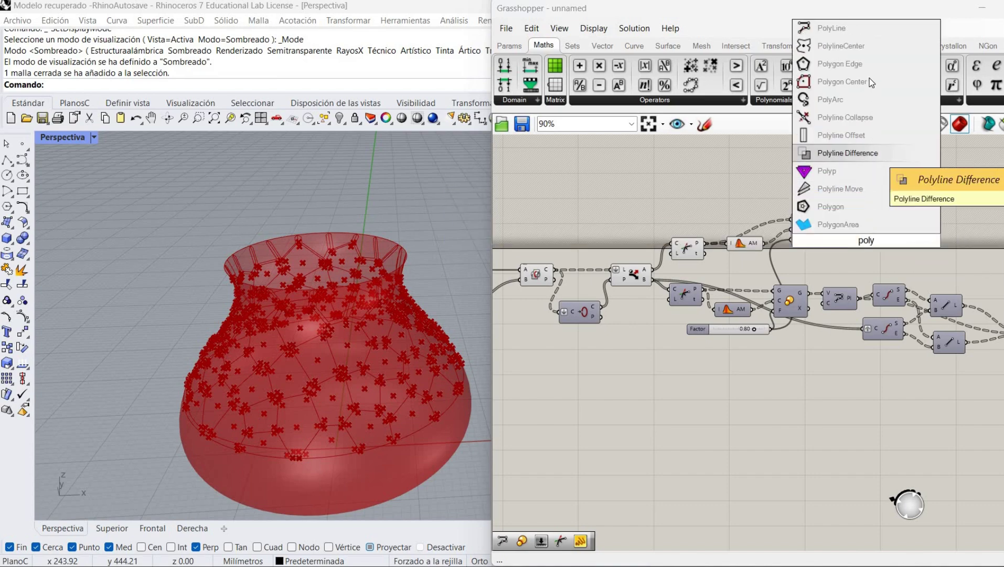
click(835, 27)
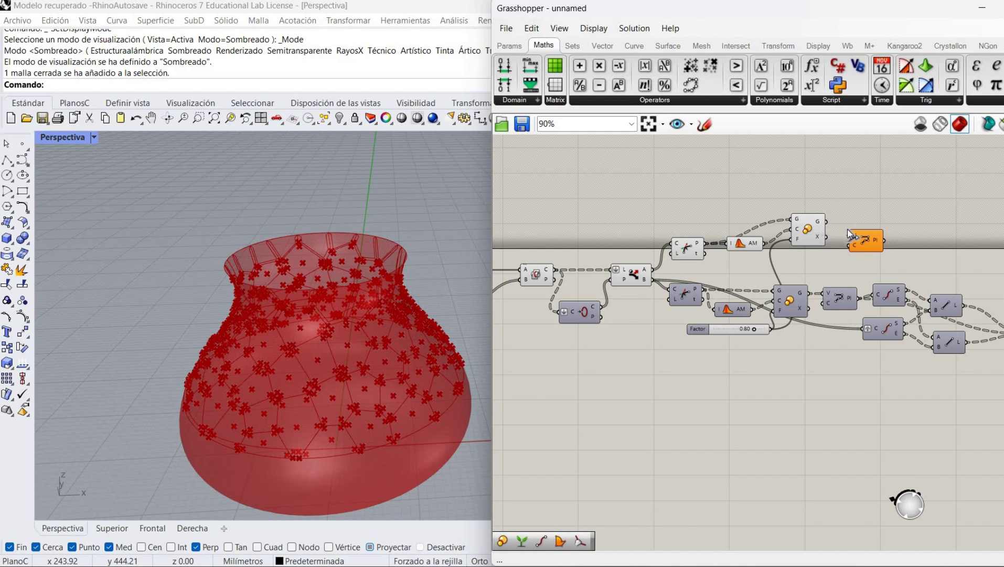
drag(850, 233, 826, 220)
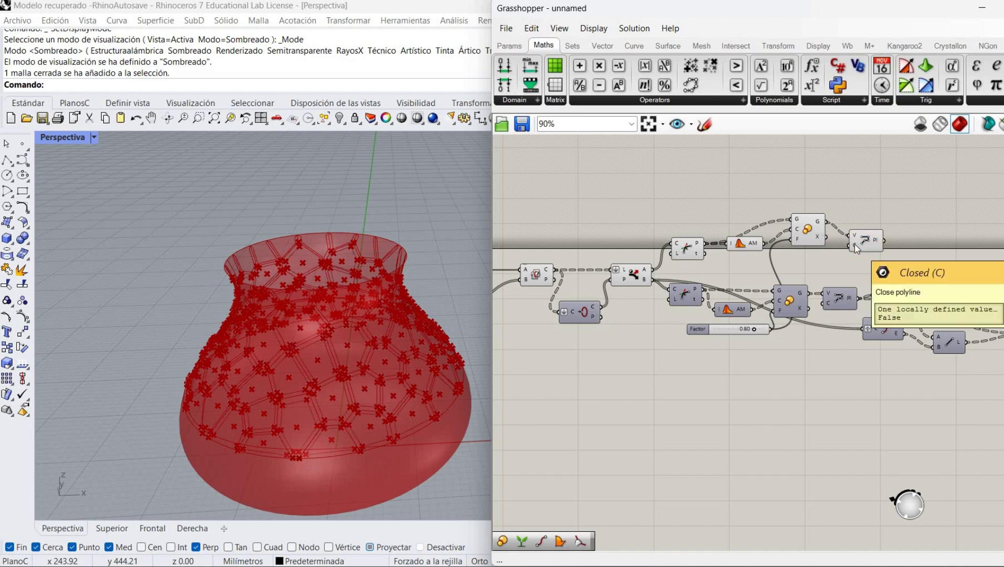
right_click(854, 244)
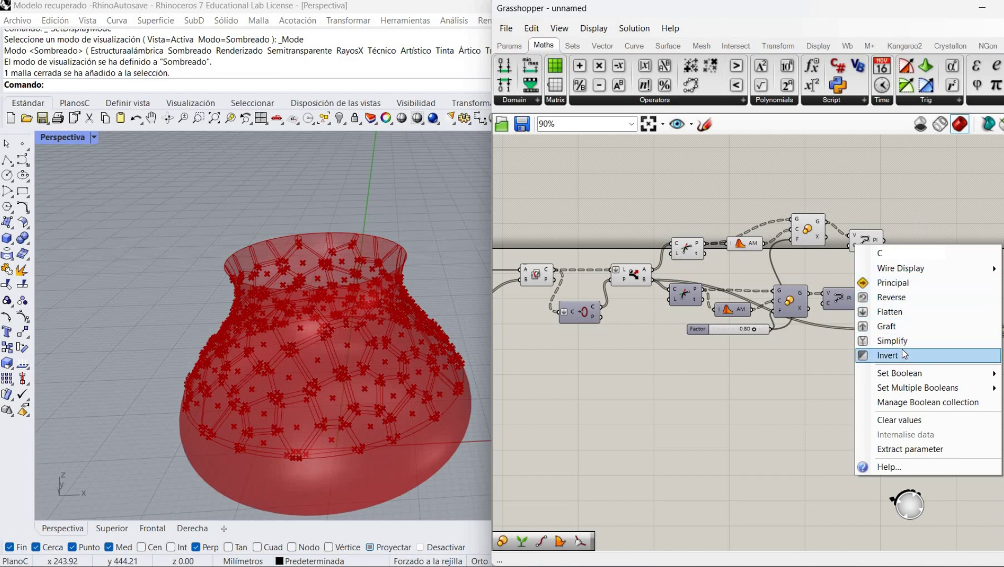
click(892, 355)
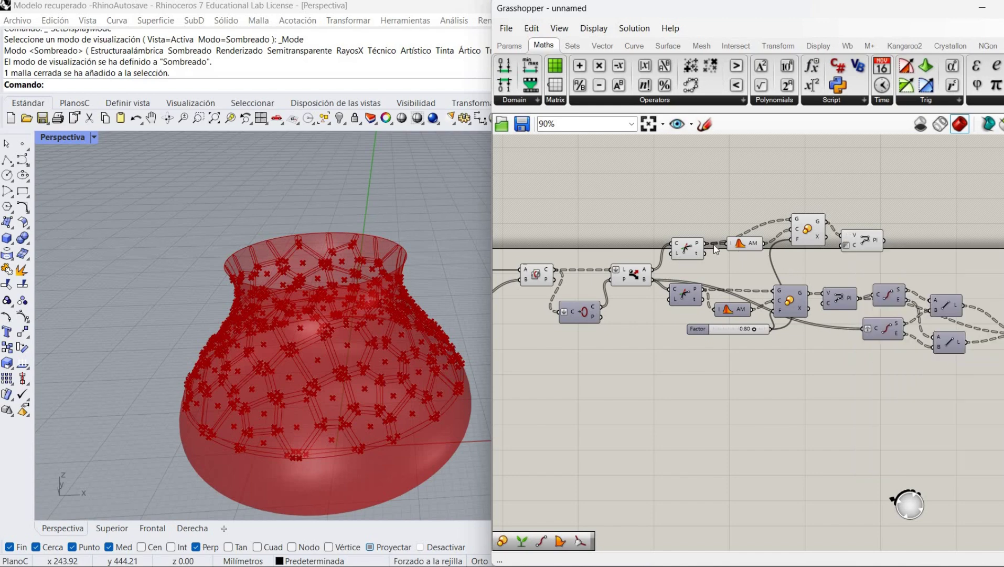
Step: Turn off the preview of the new Discontinuity, Average and Scale components
right_click(746, 271)
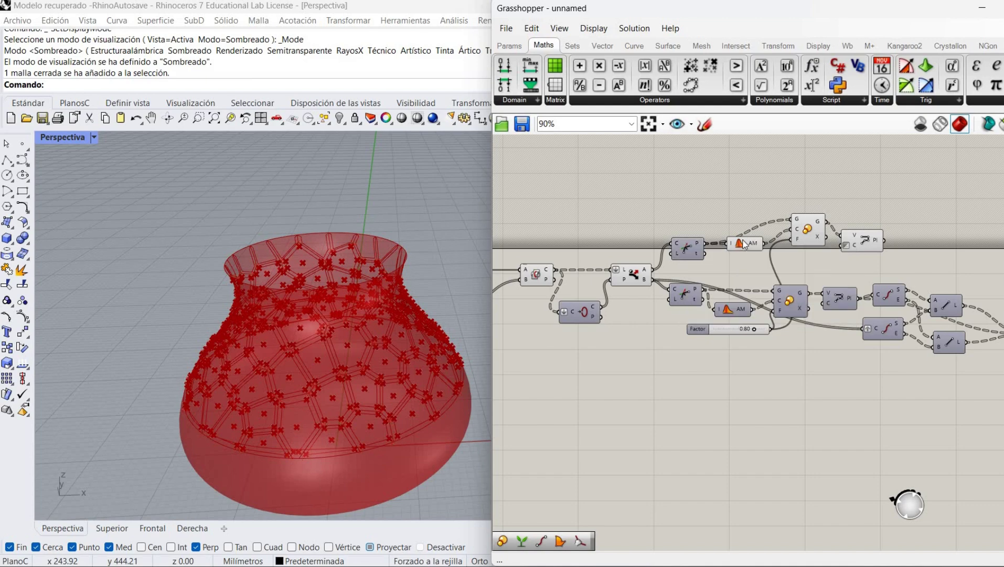
right_click(740, 242)
click(768, 267)
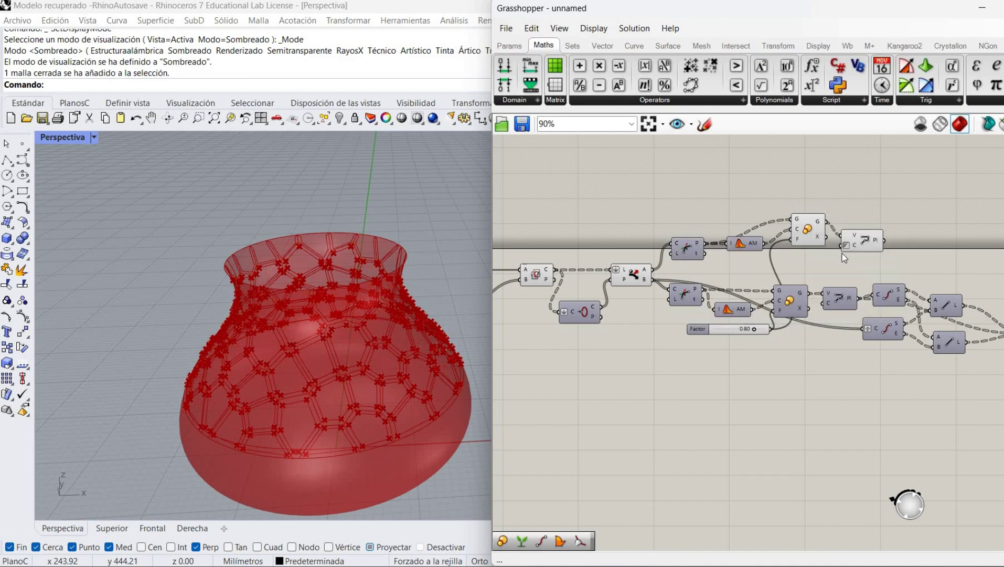
right_click(809, 228)
click(860, 248)
Step: Check the closed cell outlines on the vase and move the new PolyLine component above the Join Curves component
click(861, 246)
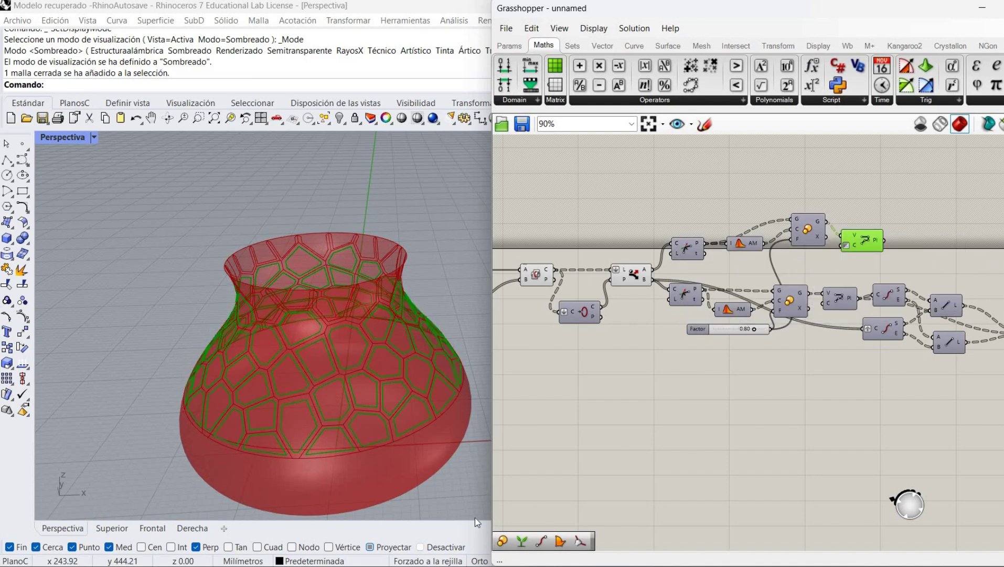
right_drag(409, 466, 396, 463)
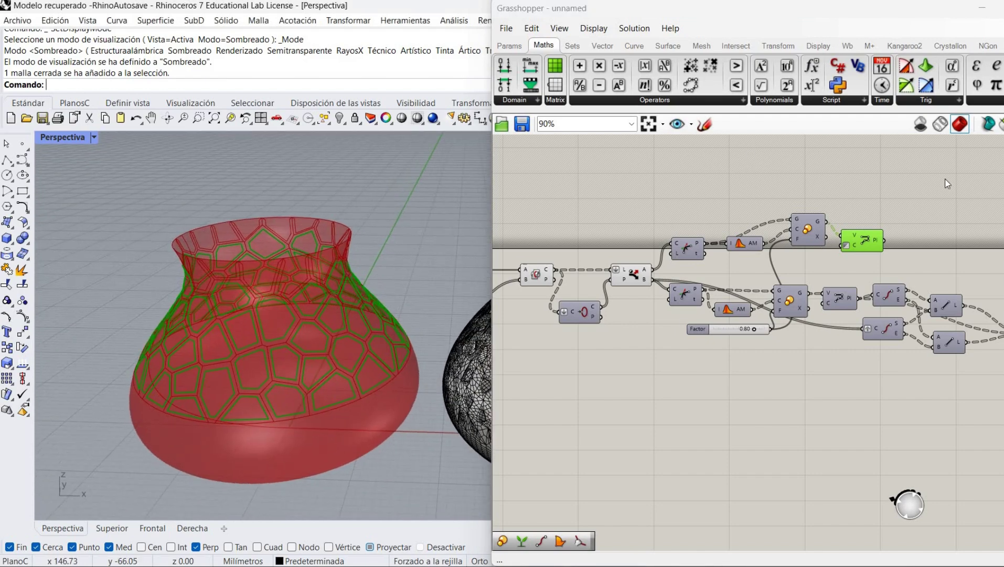
right_drag(874, 246, 713, 278)
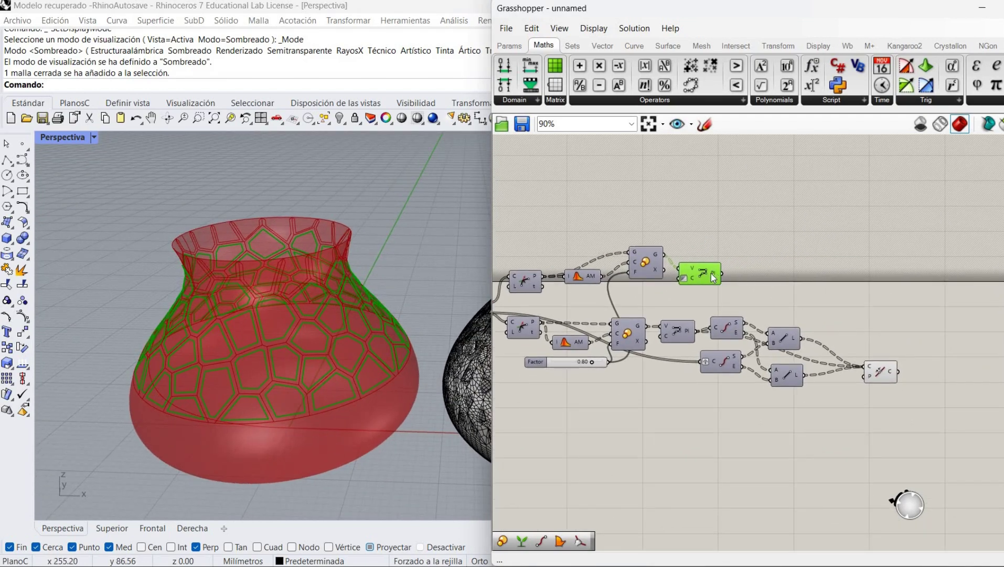
drag(691, 274, 828, 284)
click(865, 315)
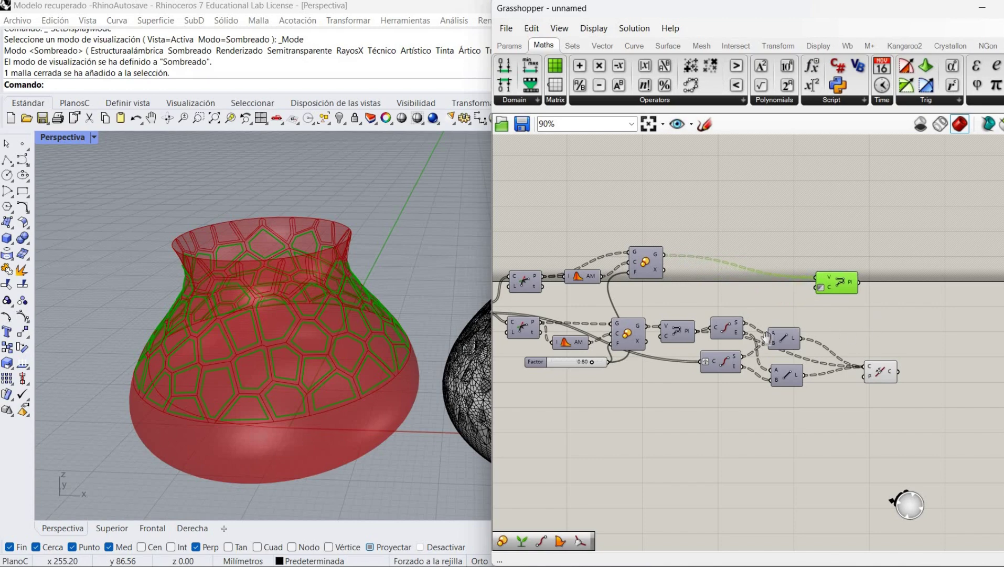
right_drag(774, 336, 663, 341)
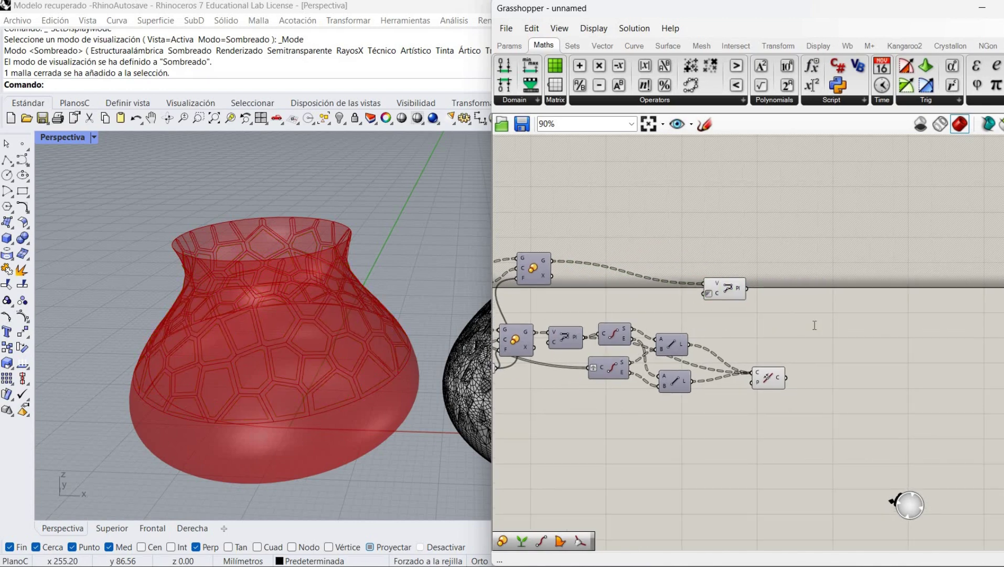
Step: Add a Pull Curve component and feed the new PolyLine's output into its curve input
double_click(815, 324)
text(pull)
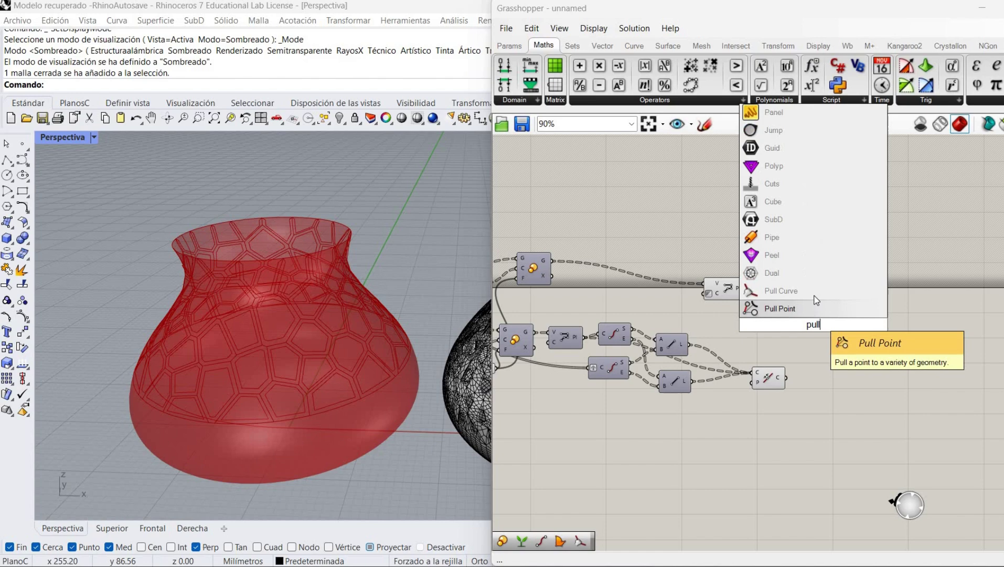
click(775, 310)
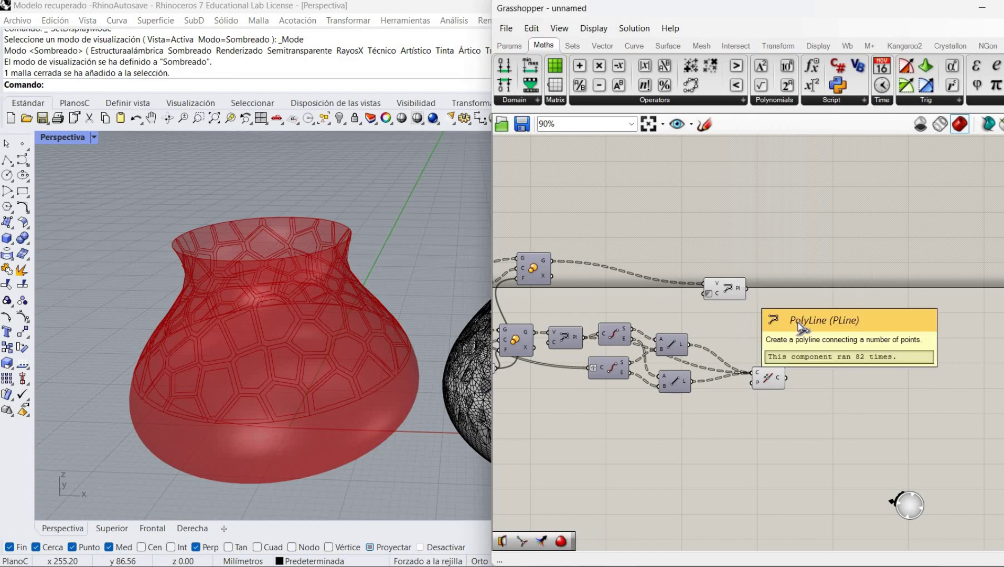
drag(746, 288, 798, 319)
right_drag(806, 323, 852, 332)
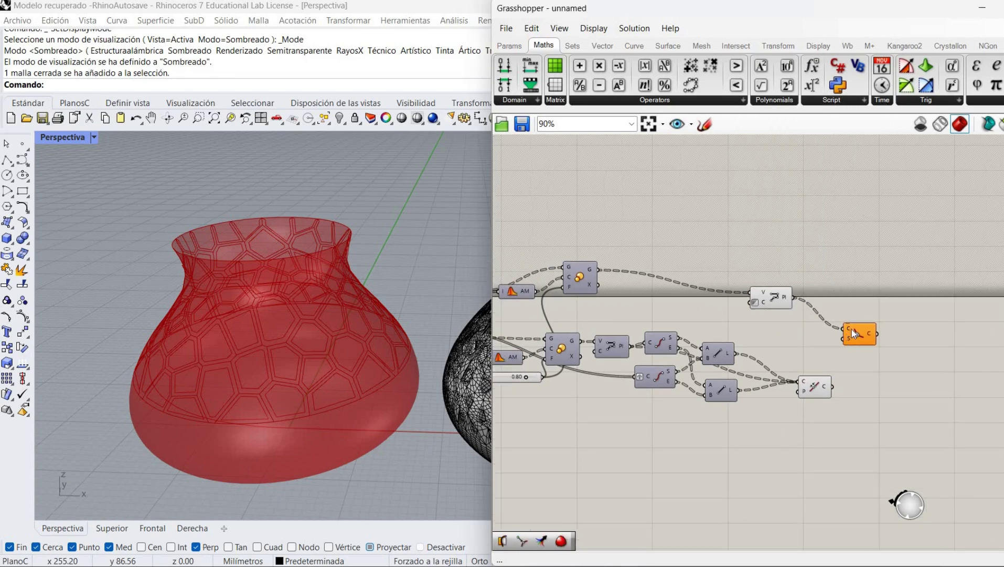
Step: Flatten Pull Curve's curve input and add the joined rim-cell curves to the same input
right_click(845, 328)
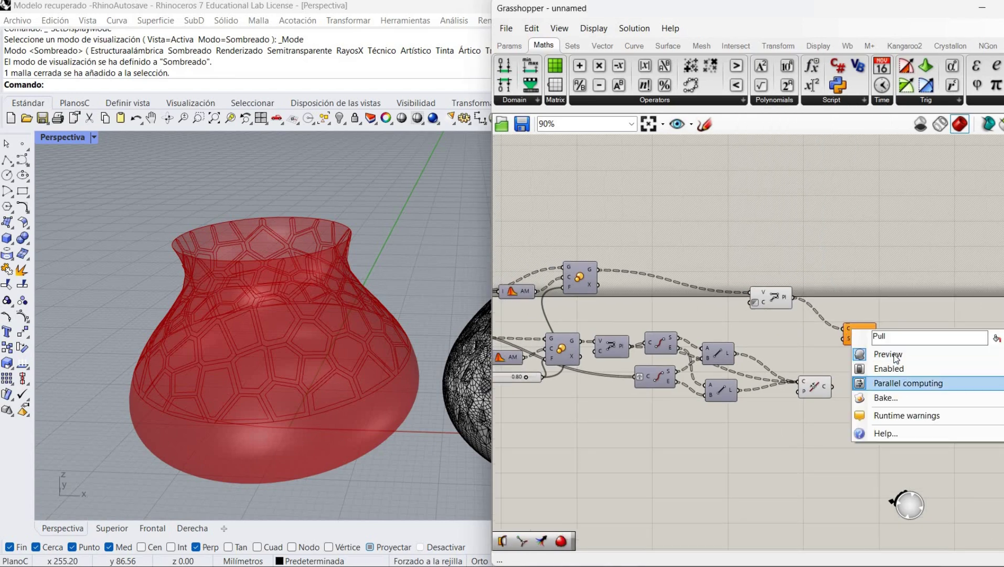
right_click(846, 329)
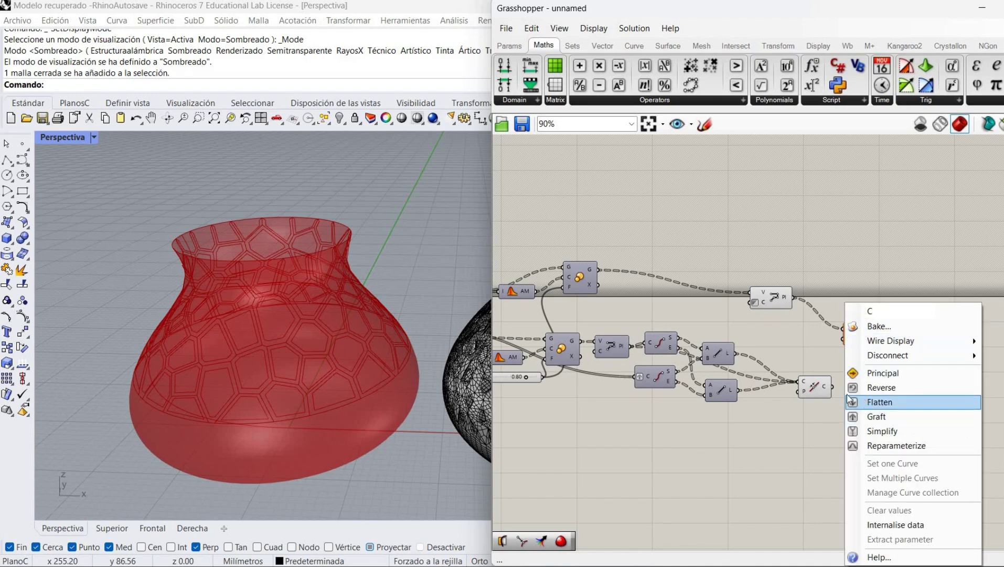
click(886, 395)
drag(834, 386, 830, 338)
Step: Connect the vase surface parameter at the start of the definition to Pull Curve's surface input
right_drag(870, 409, 948, 472)
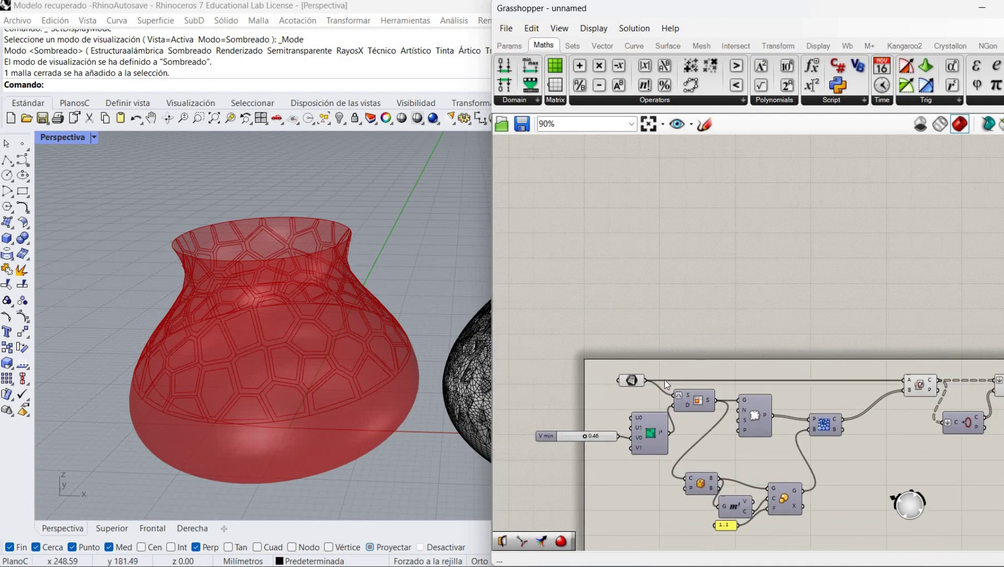
drag(645, 380, 905, 403)
right_drag(844, 362, 800, 348)
Step: Turn off the preview of the new PolyLine and Join Curves components, keeping Pull Curve's preview on
right_click(800, 347)
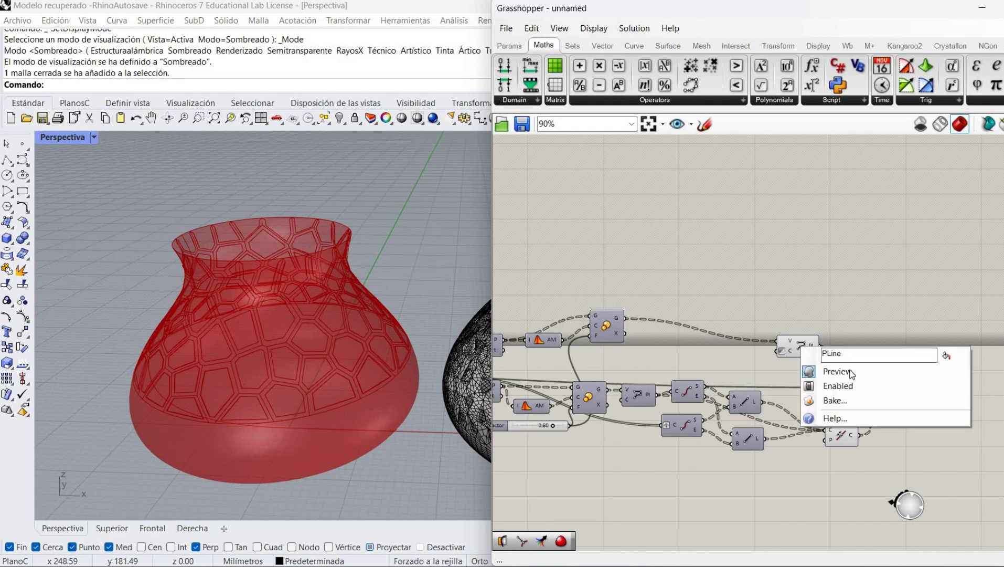
click(884, 371)
drag(888, 385, 892, 386)
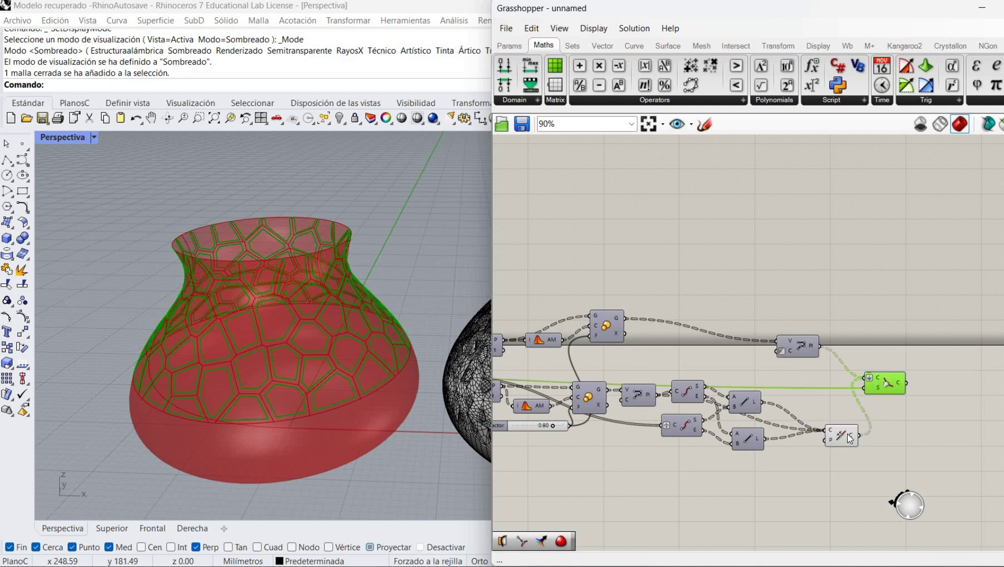
right_click(847, 435)
click(877, 456)
right_drag(899, 414, 783, 402)
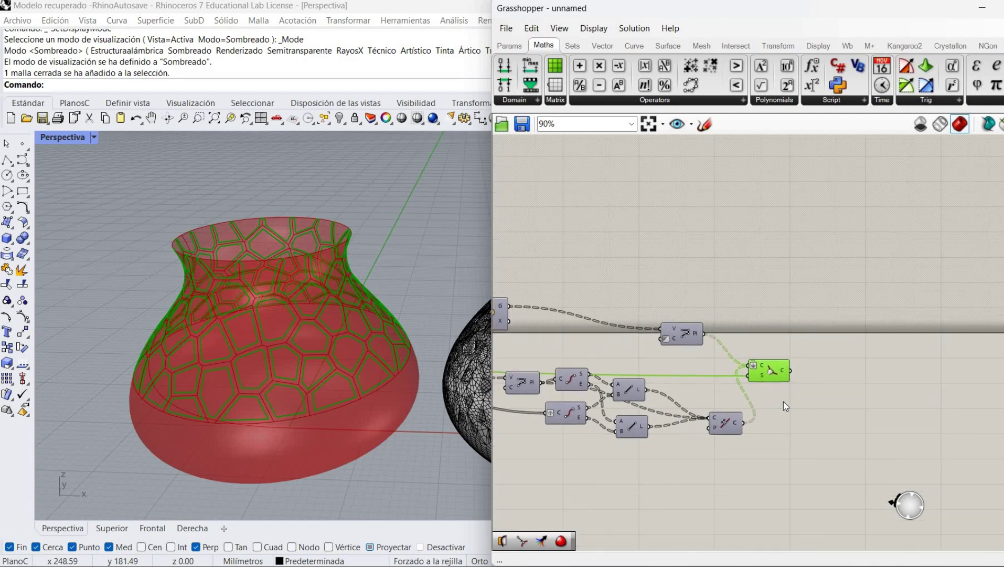
Step: Add a Surface Split component after the Pull Curve component
click(816, 395)
double_click(835, 388)
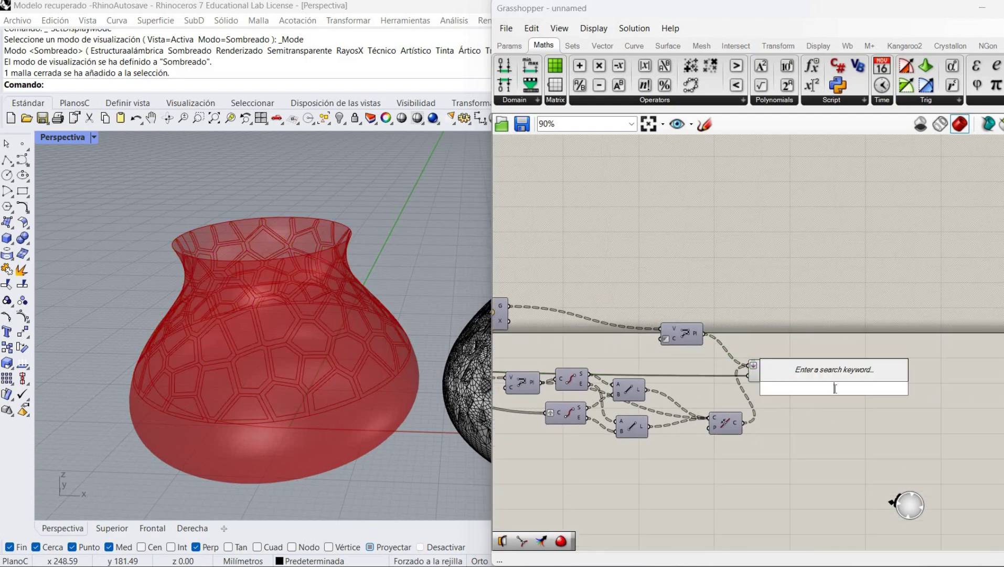
text(spli)
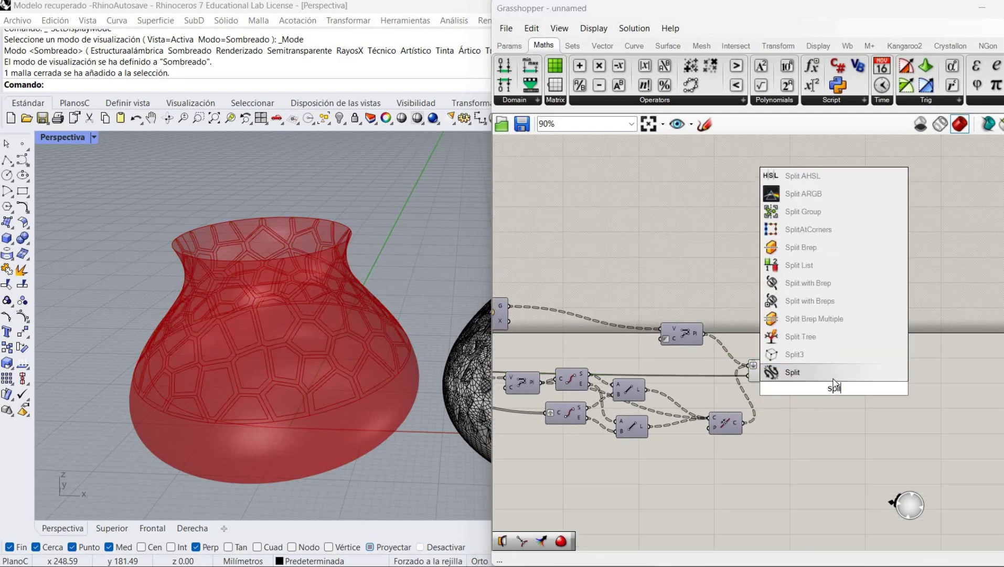
key(Down)
key(BackSpace)
key(BackSpace)
key(BackSpace)
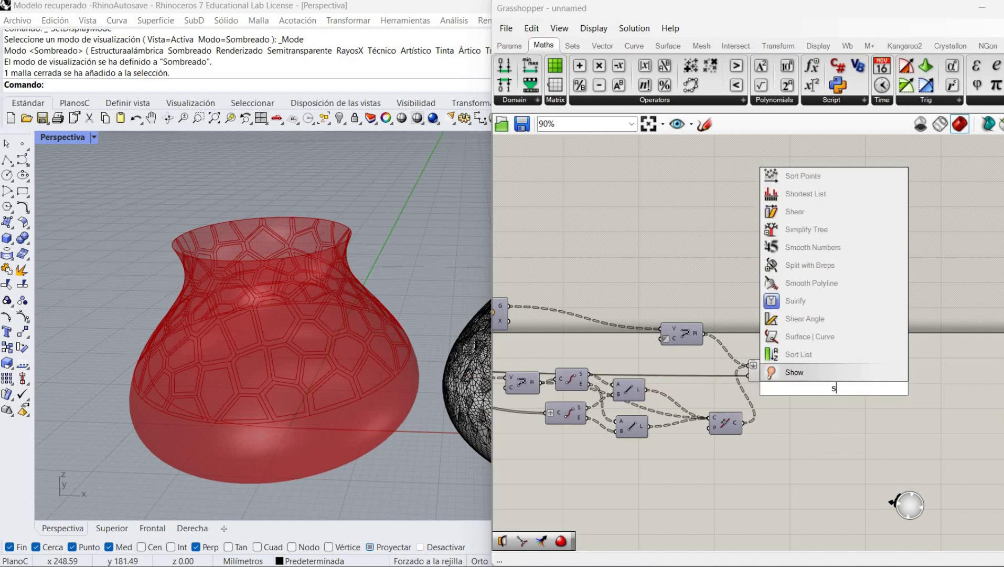
text(urfac)
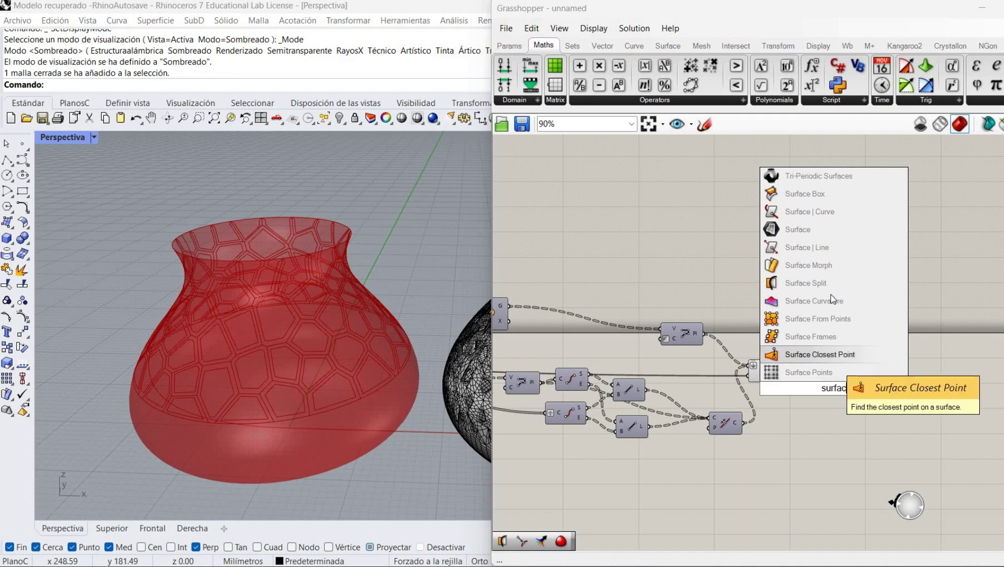
click(806, 265)
drag(812, 377, 820, 387)
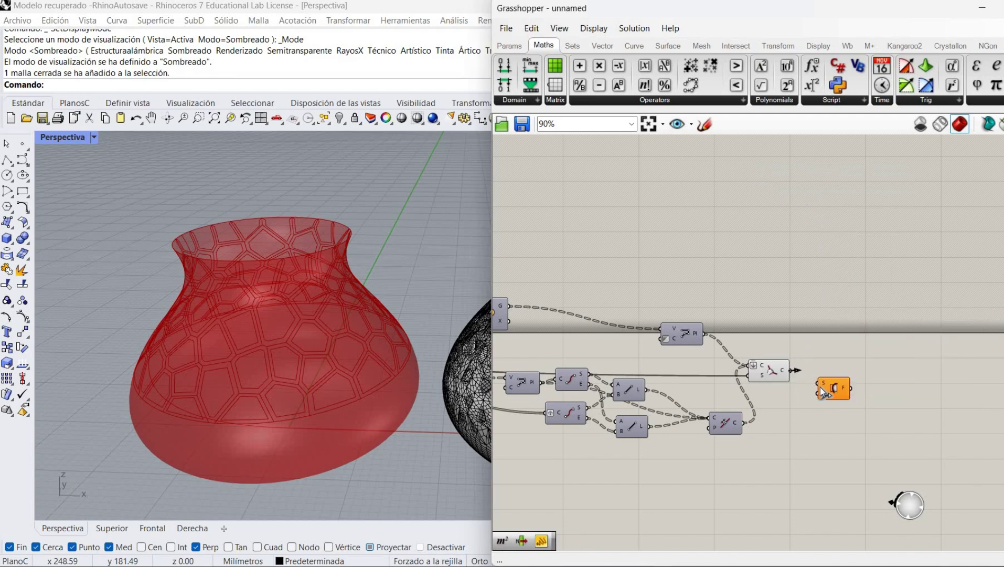
Step: Connect the vase surface through a relay and the pulled curves to Surface Split, and turn off Pull Curve's preview
double_click(715, 374)
drag(814, 383, 818, 383)
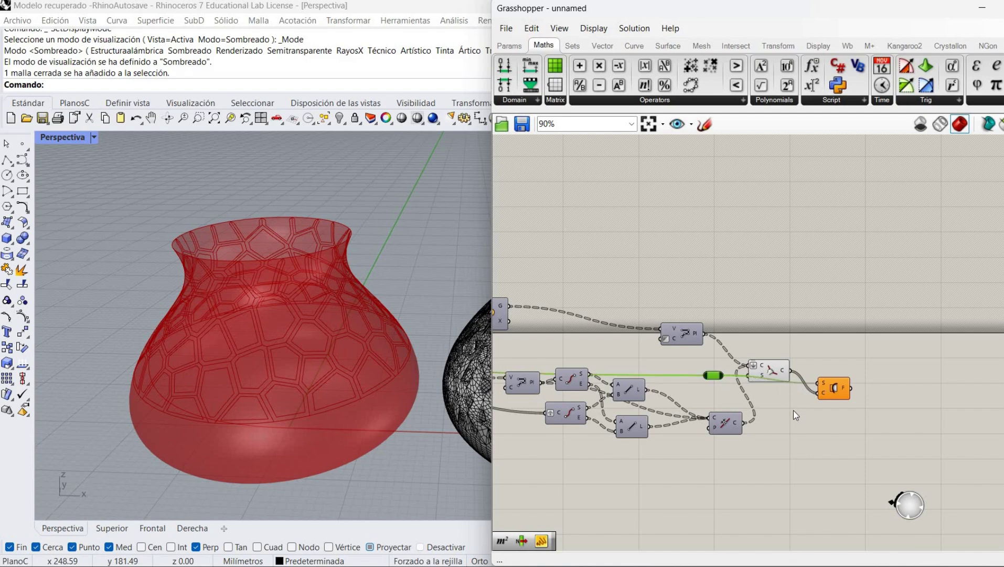
right_drag(764, 367, 719, 373)
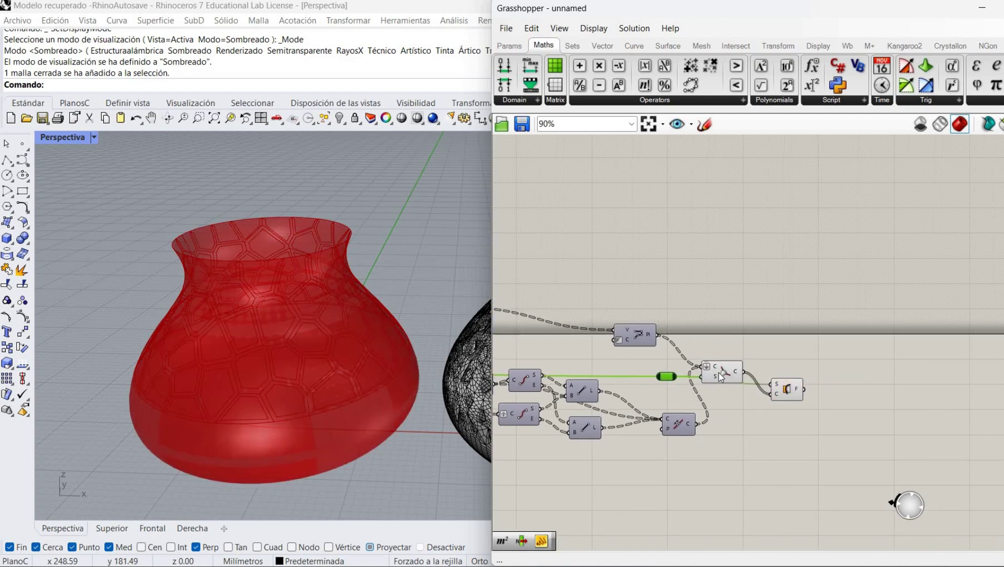
right_click(718, 373)
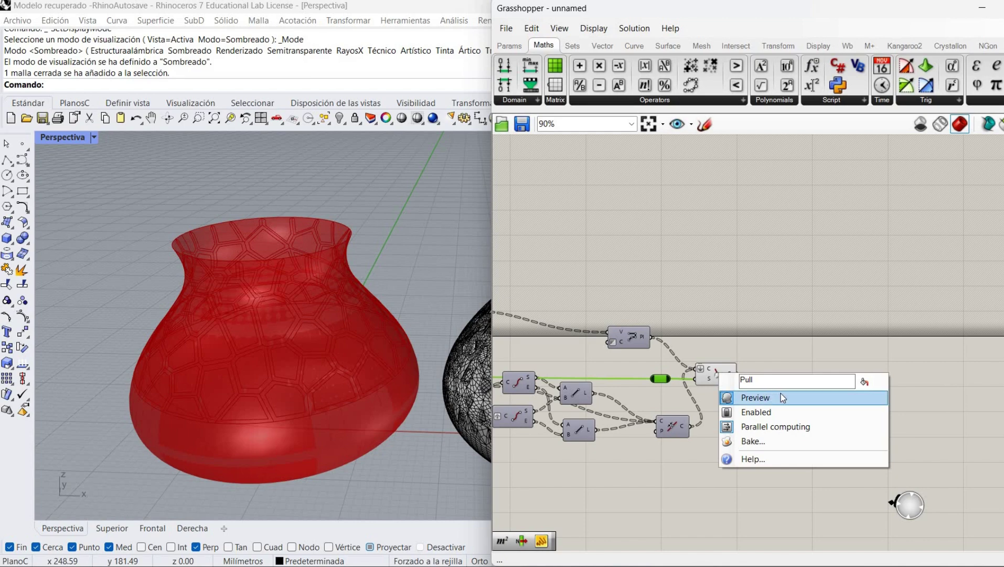
click(781, 394)
mouse_move(786, 391)
mouse_down()
mouse_move(786, 345)
mouse_move(791, 378)
mouse_up()
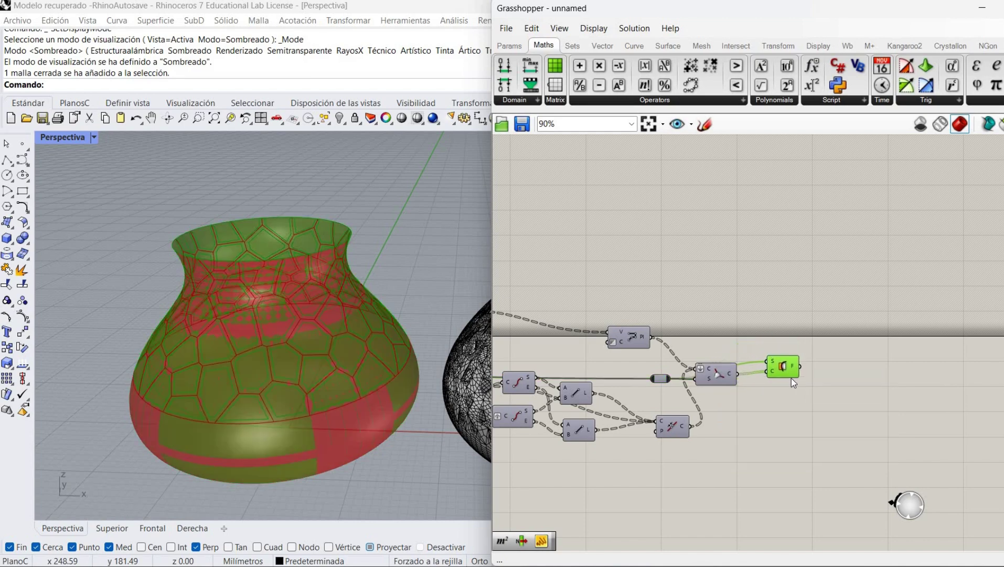
Step: Add an Area component after Surface Split and connect the split fragments to its geometry input
right_drag(843, 383, 782, 382)
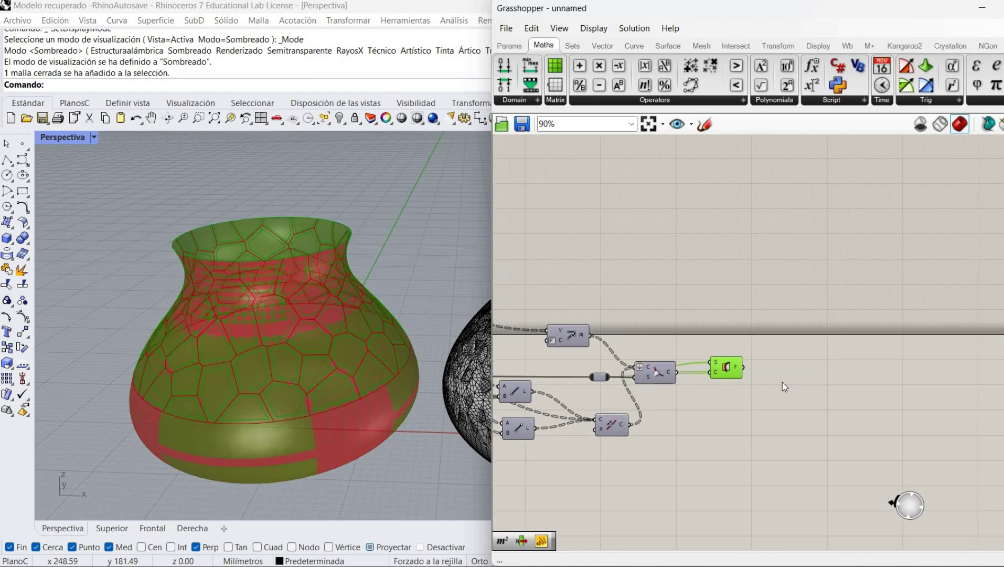
click(782, 382)
mouse_move(736, 370)
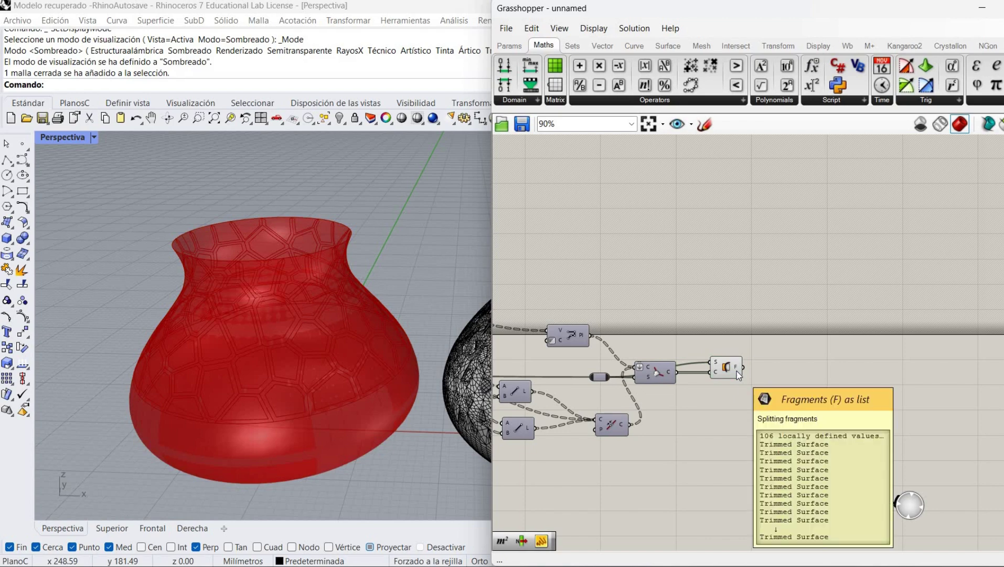
double_click(786, 369)
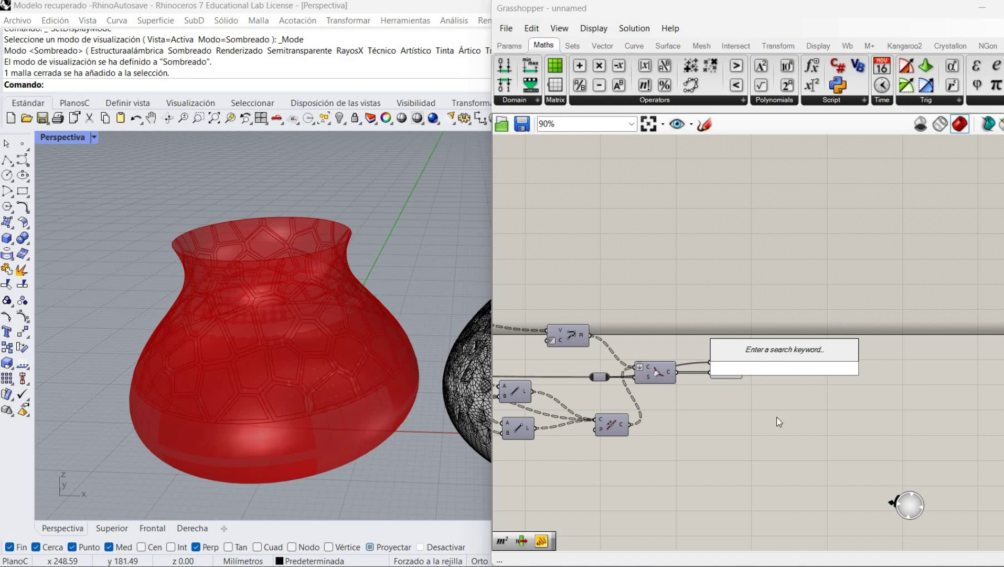
click(787, 387)
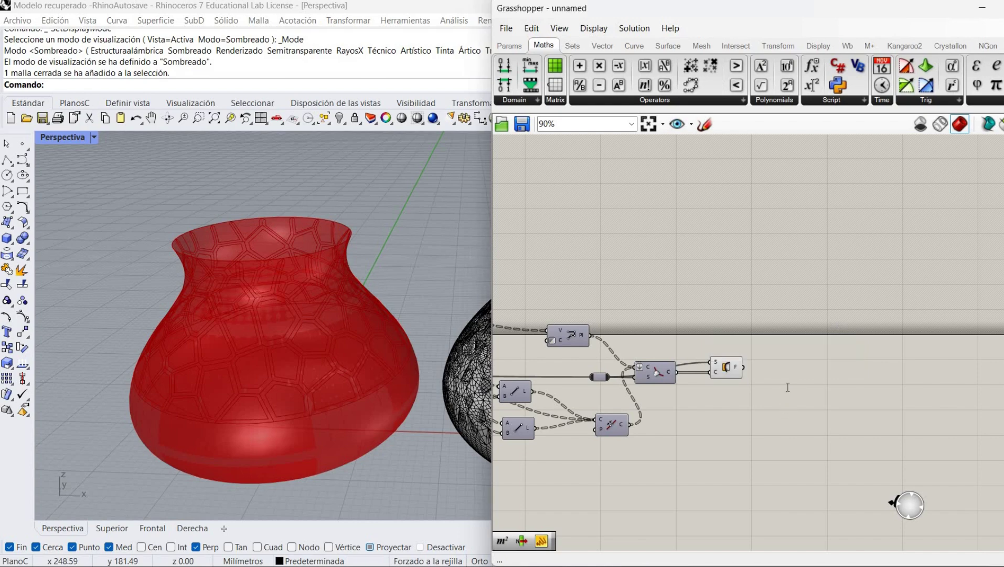
double_click(788, 387)
text(are)
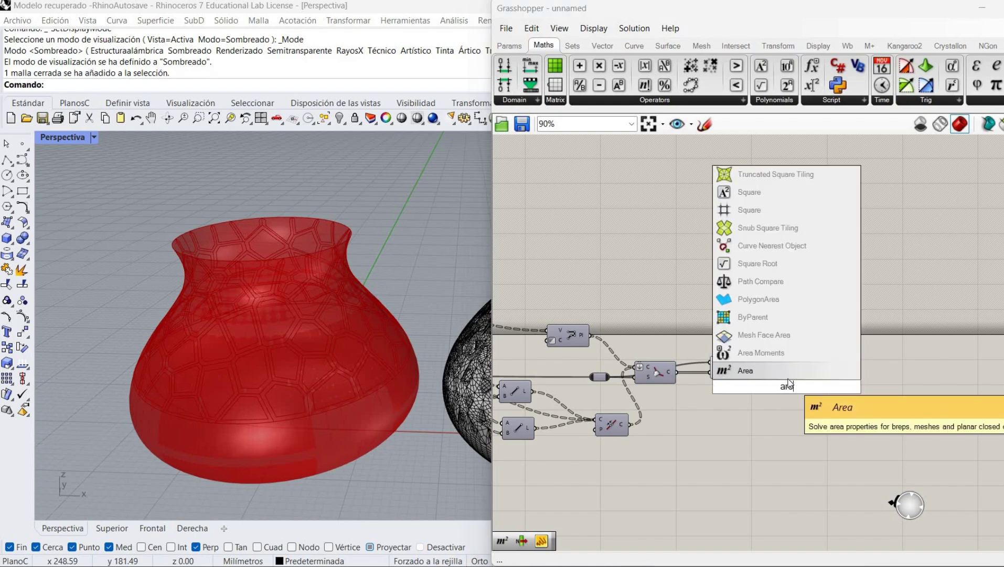
click(762, 376)
drag(741, 366, 778, 384)
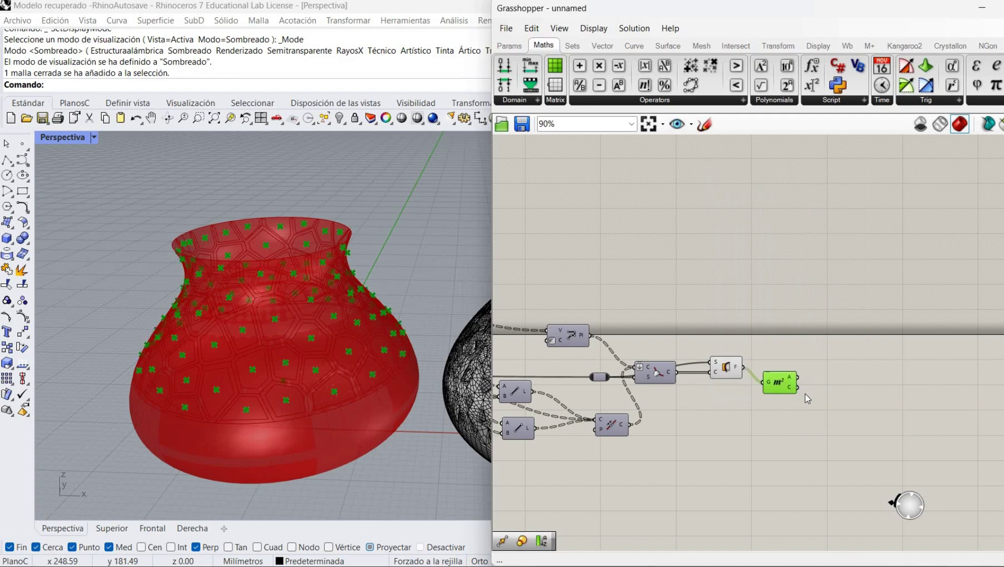
Step: Add a Sort List component, feeding the areas into its keys and the Surface Split fragments into its values input
scroll(757, 394, up, 2)
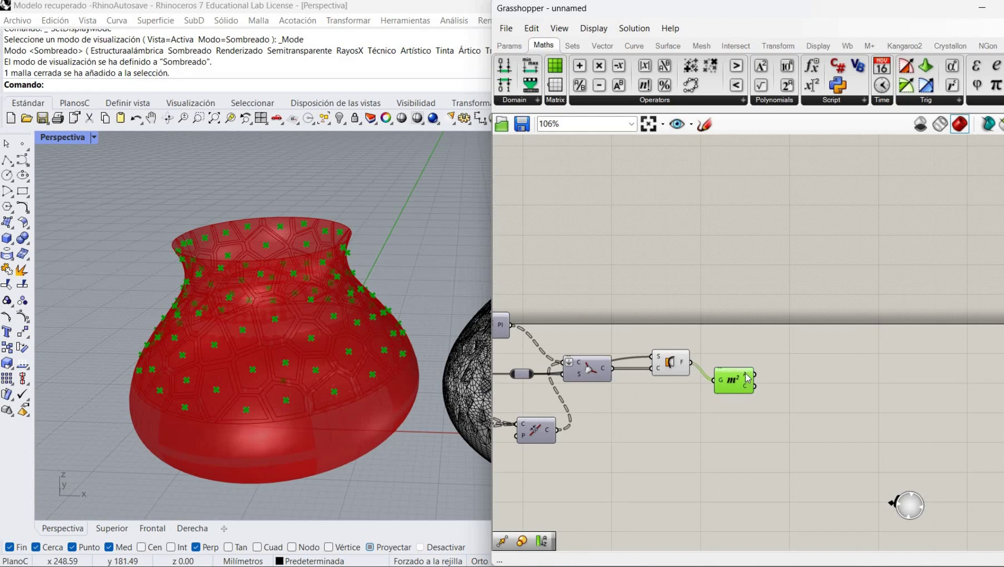
mouse_move(747, 377)
double_click(803, 393)
text(sort)
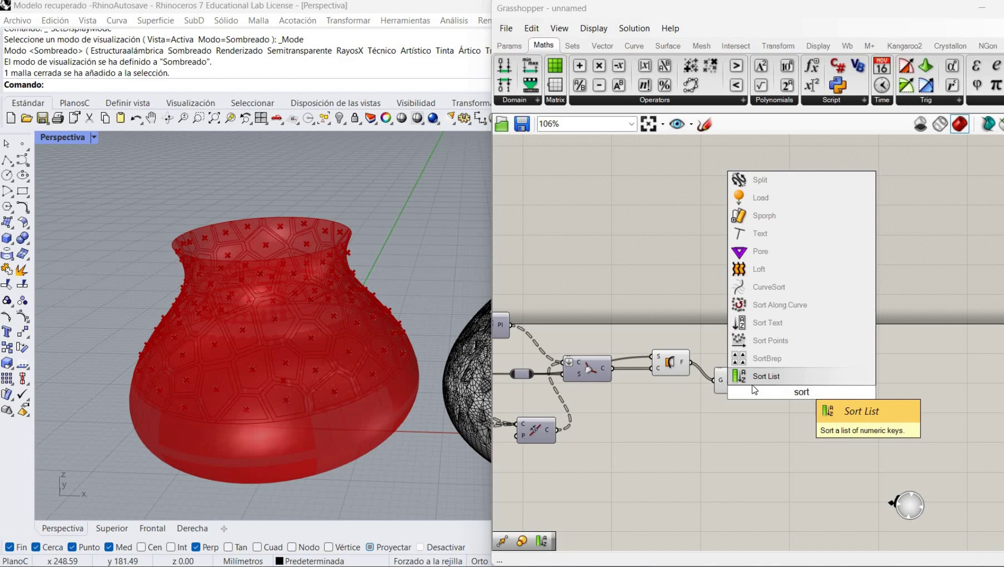
click(799, 382)
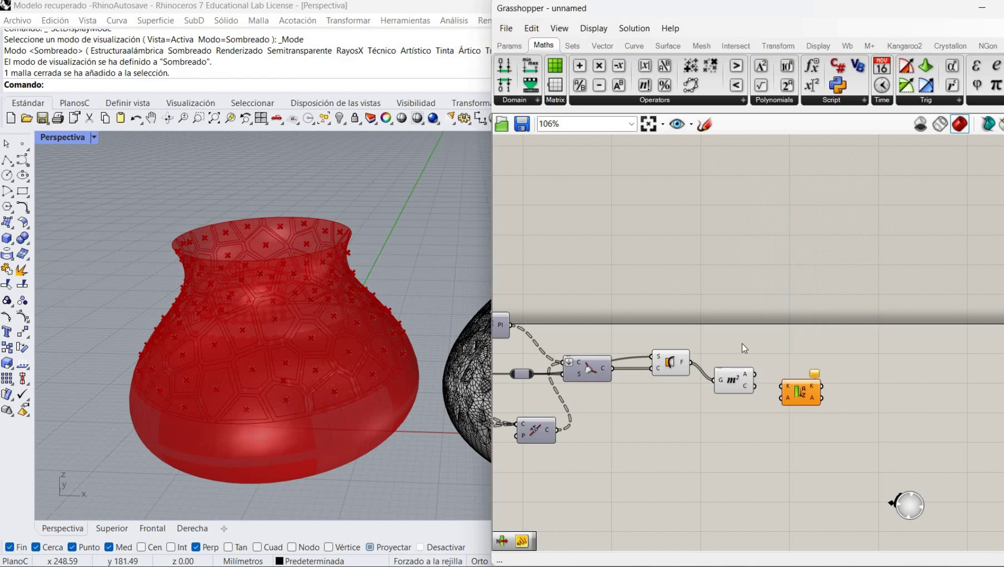
drag(735, 379, 736, 337)
drag(799, 391, 805, 358)
drag(757, 332, 787, 352)
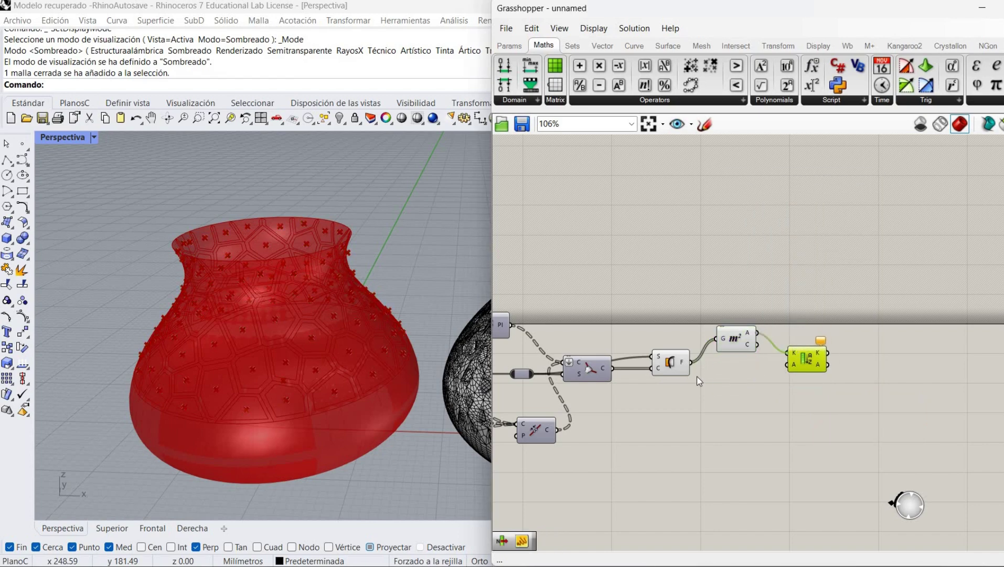
click(734, 371)
drag(690, 362, 787, 364)
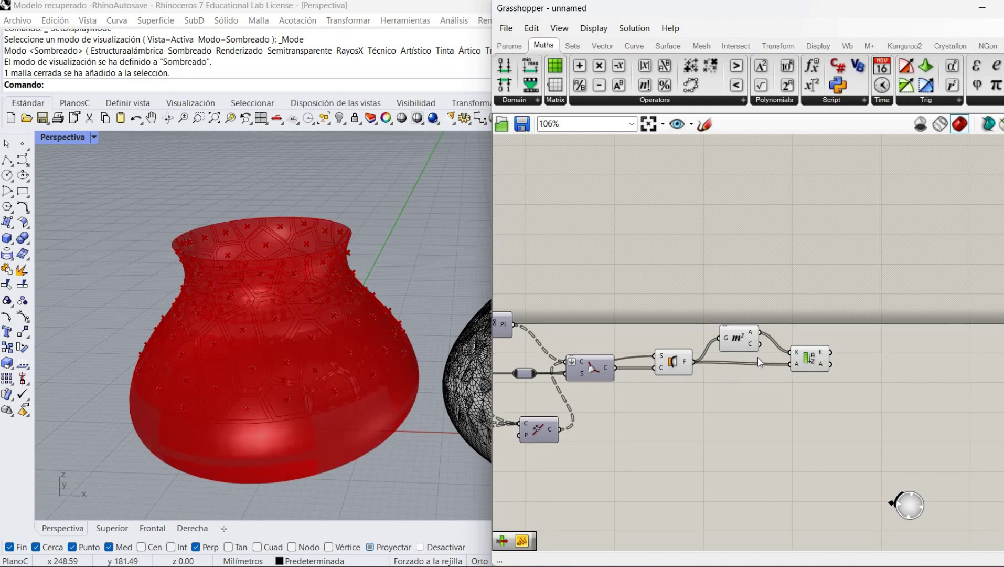
Step: Turn off the preview of the Area and Surface Split components
right_click(739, 339)
key(Return)
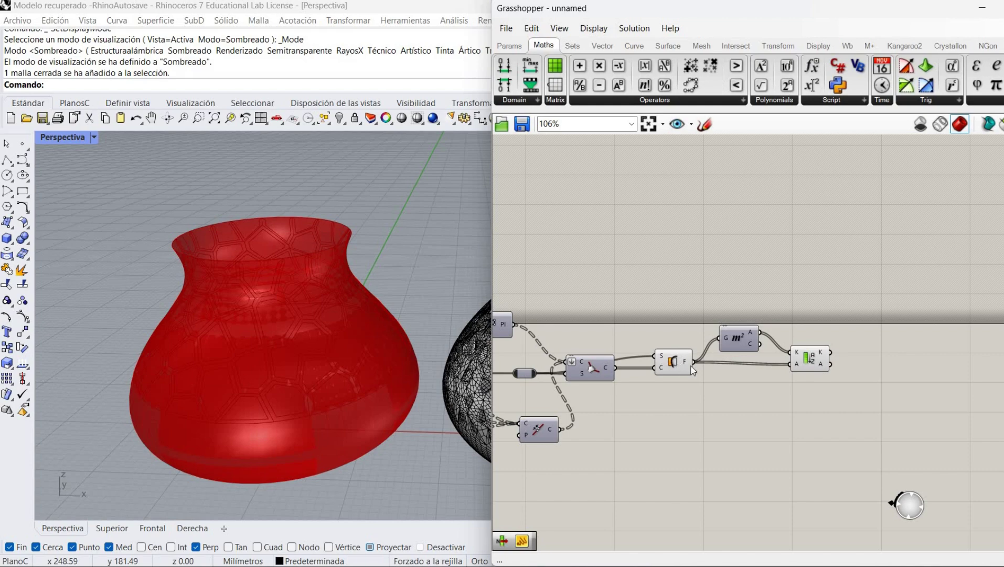
right_click(674, 361)
click(708, 384)
Step: Reverse both the sorted keys and the sorted values outputs of Sort List
right_drag(706, 383, 597, 406)
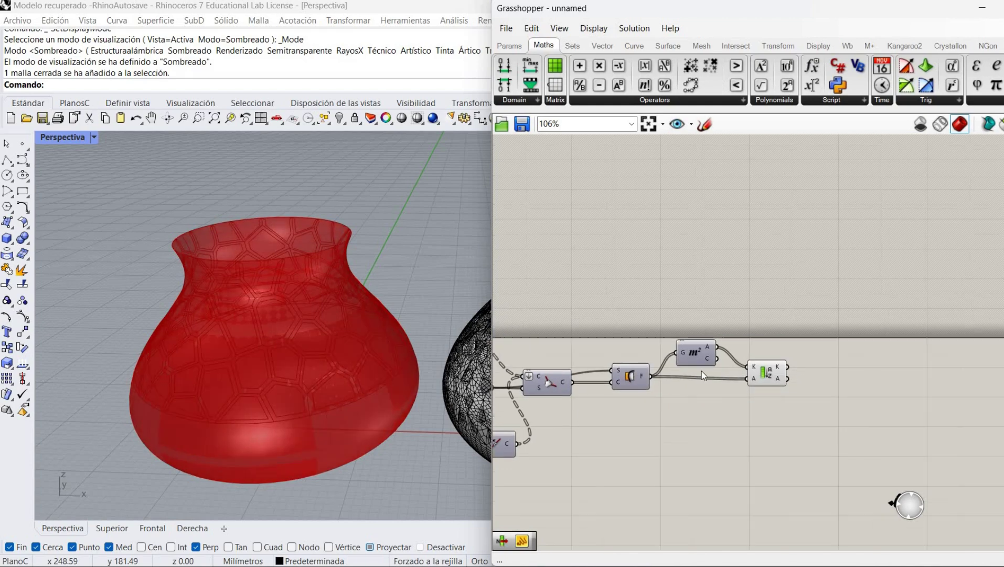
mouse_move(715, 378)
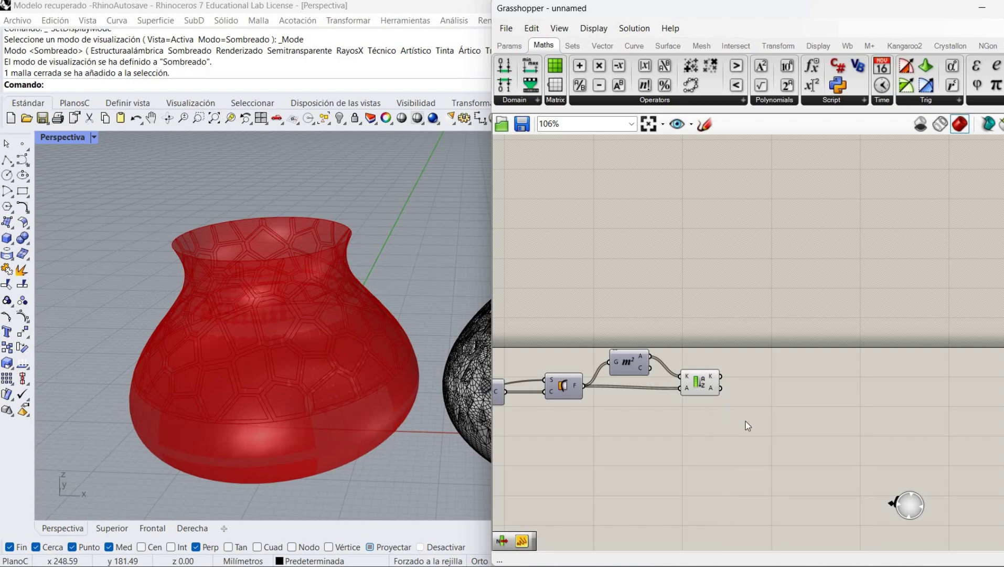
right_click(712, 377)
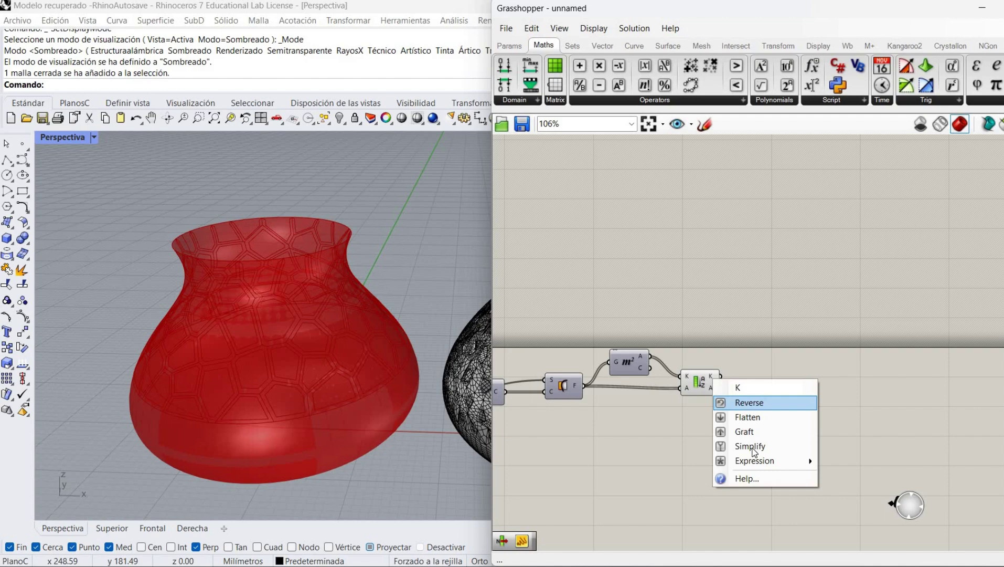
click(739, 403)
right_click(722, 389)
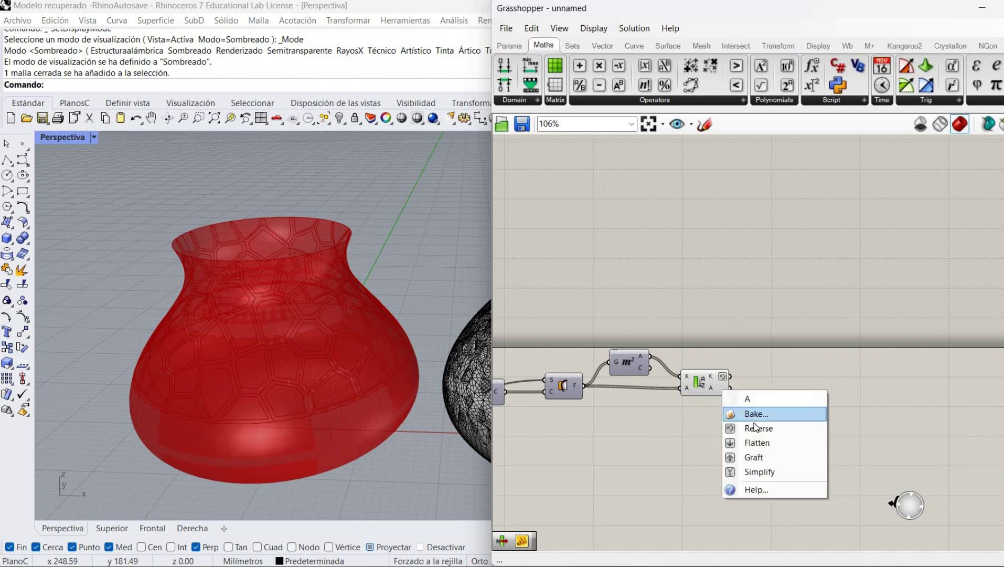
click(756, 428)
Step: Add a List Item component and connect Sort List's reversed values output to its list input
double_click(754, 402)
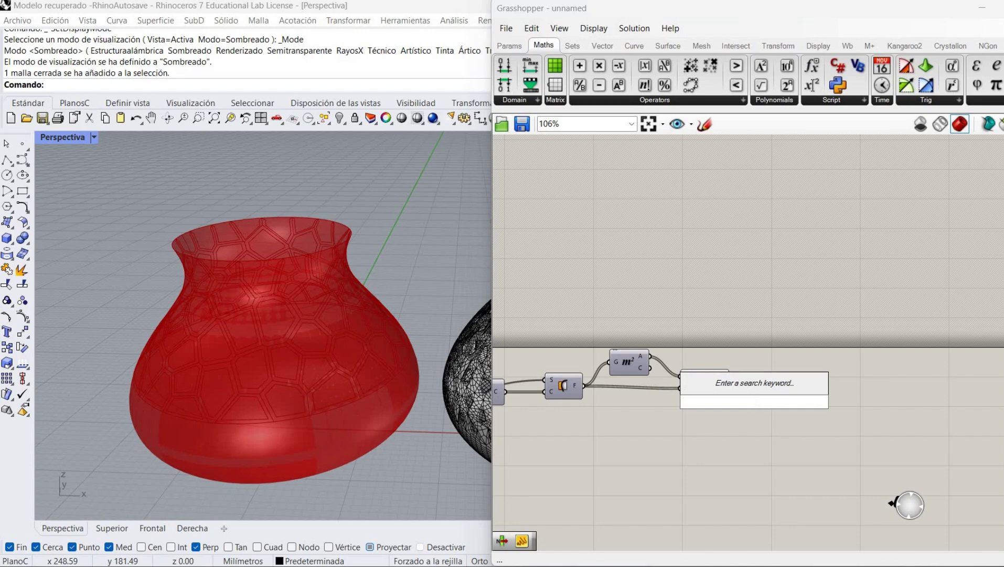
text(list)
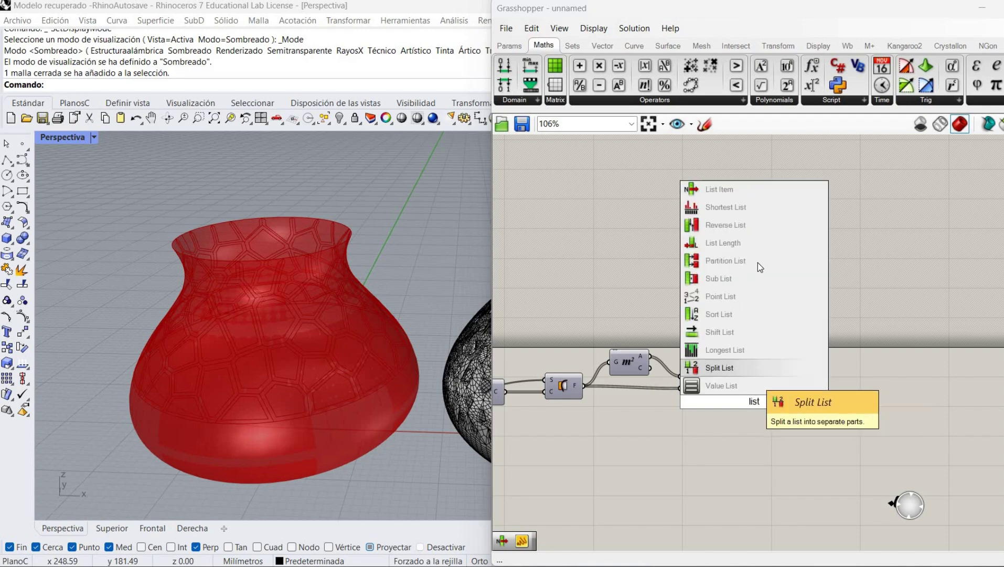
key(Up)
key(Up)
key(Up)
key(Up)
key(Up)
key(Up)
key(Up)
key(Up)
key(Up)
key(Up)
key(Return)
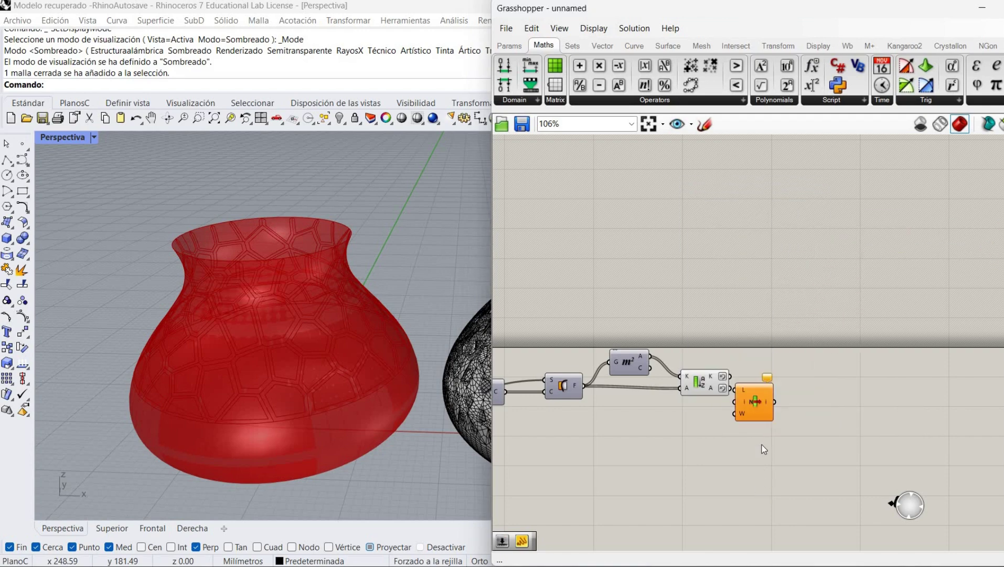
drag(762, 419, 702, 384)
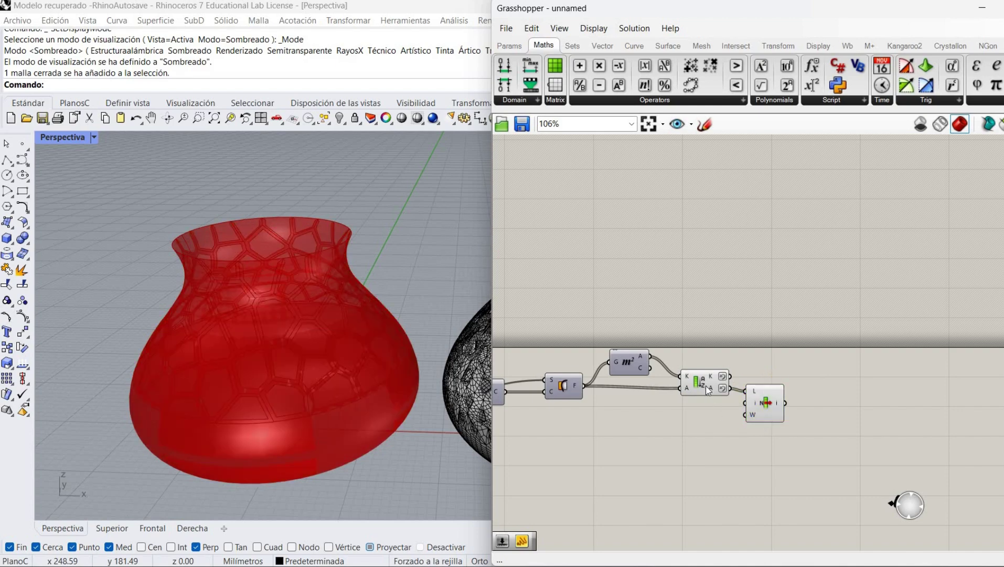
Step: Turn off the Sort List component's preview and select the List Item component
right_click(708, 389)
click(740, 408)
click(763, 415)
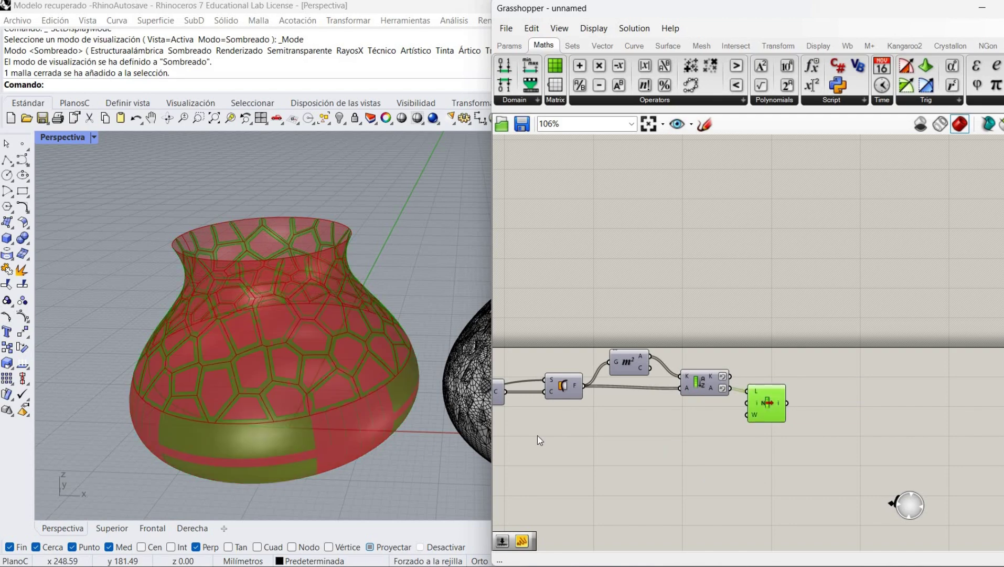
Step: Turn off the previews of the Dispatch component, the intersection component before it and the vase surface parameter at the start
scroll(530, 394, down, 5)
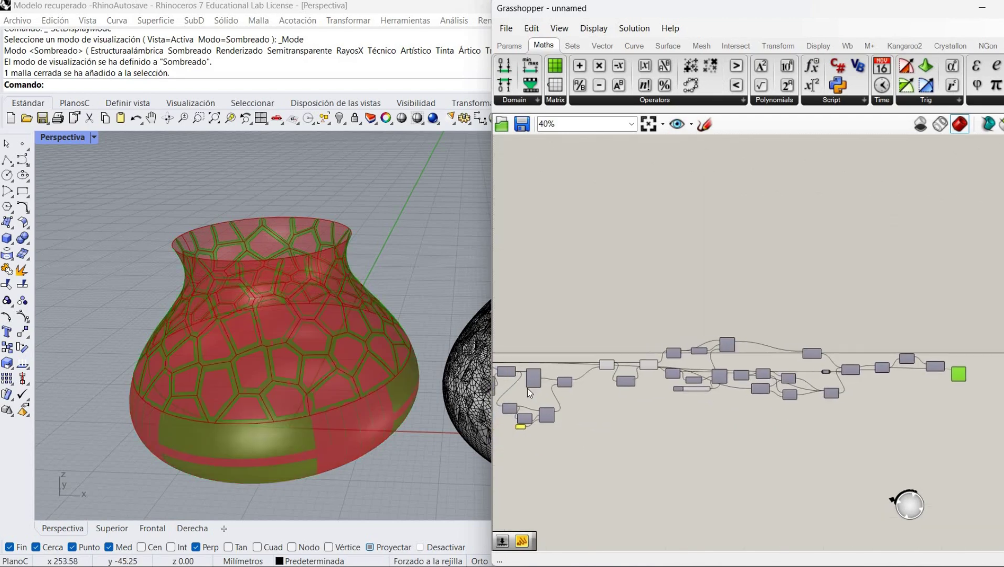
right_drag(530, 394, 740, 390)
scroll(820, 360, up, 4)
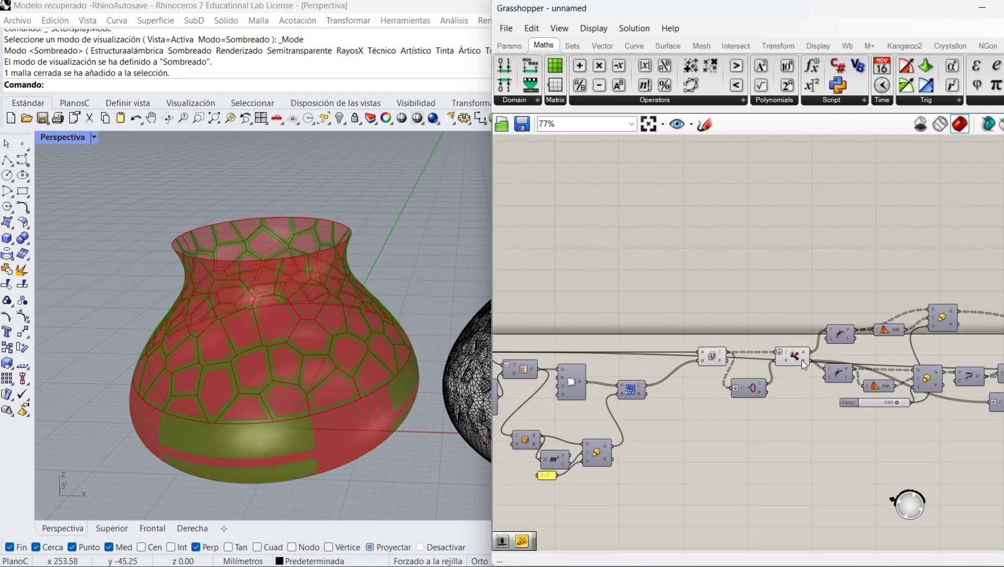
right_click(792, 356)
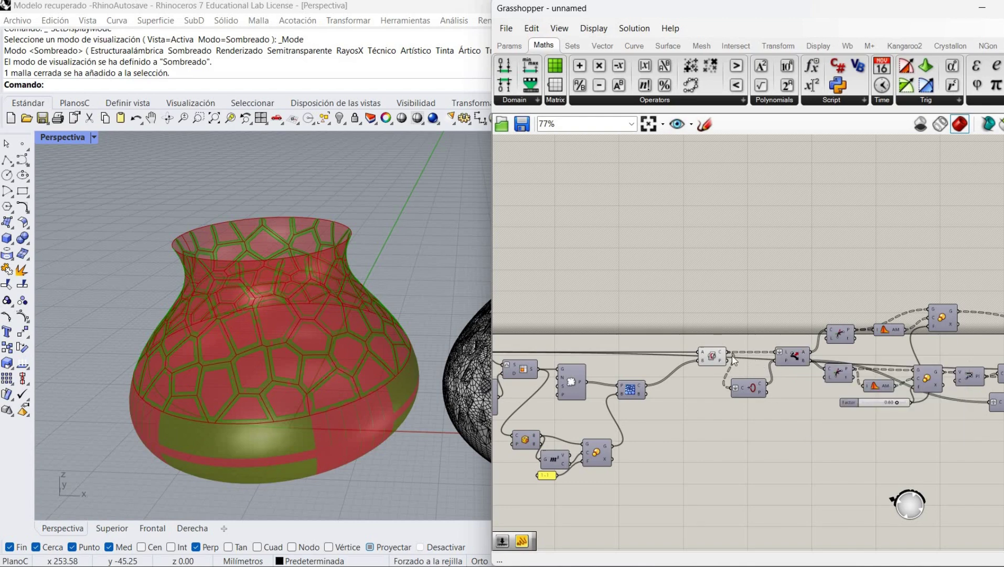
right_click(712, 356)
click(735, 381)
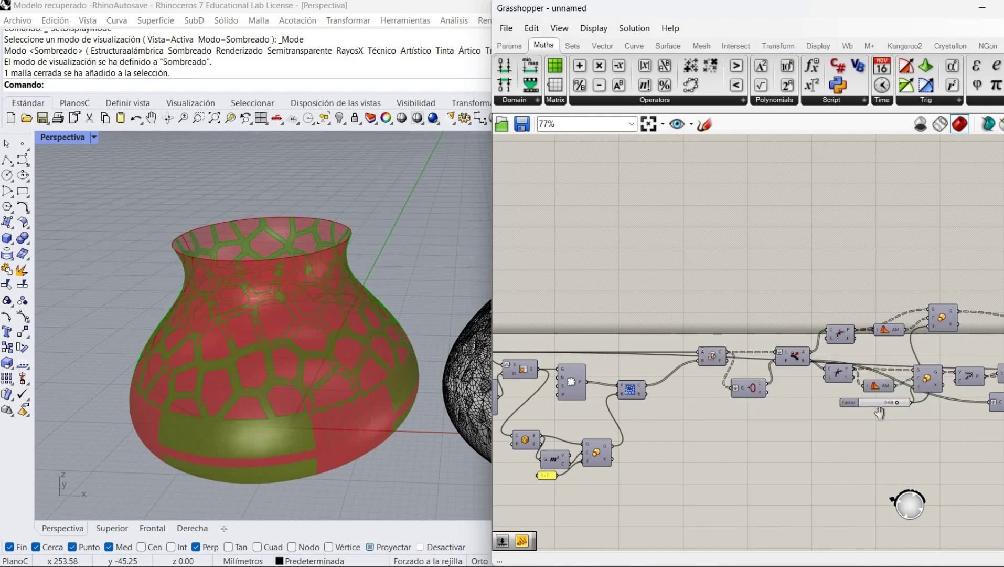
right_drag(576, 380, 819, 378)
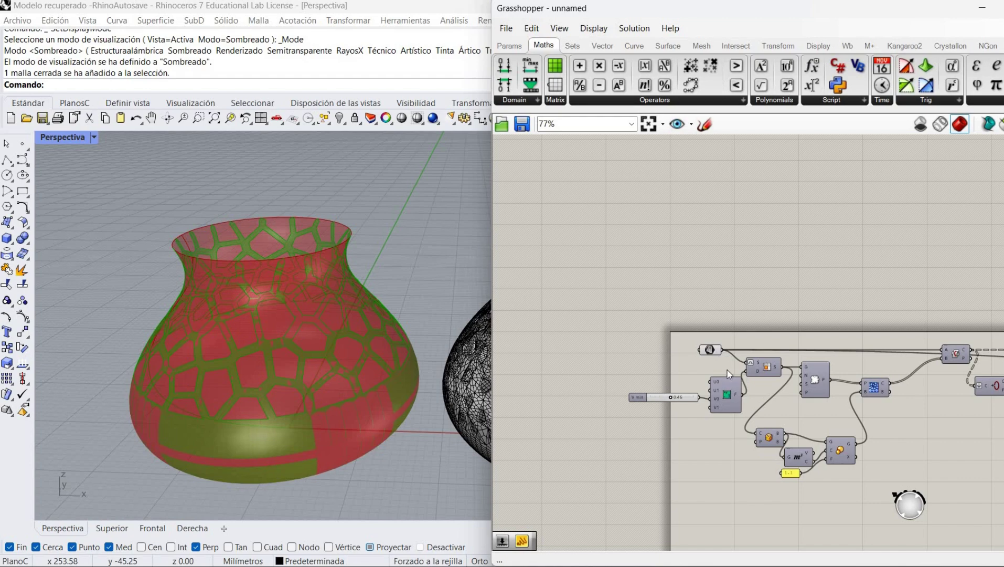
right_click(712, 350)
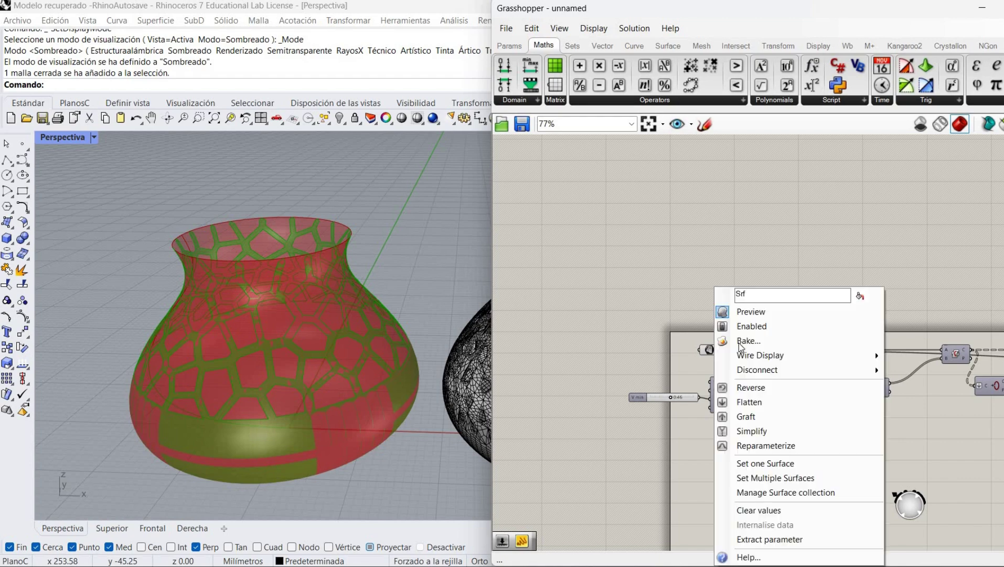
click(756, 312)
right_drag(515, 344, 32, 330)
right_drag(903, 414, 722, 413)
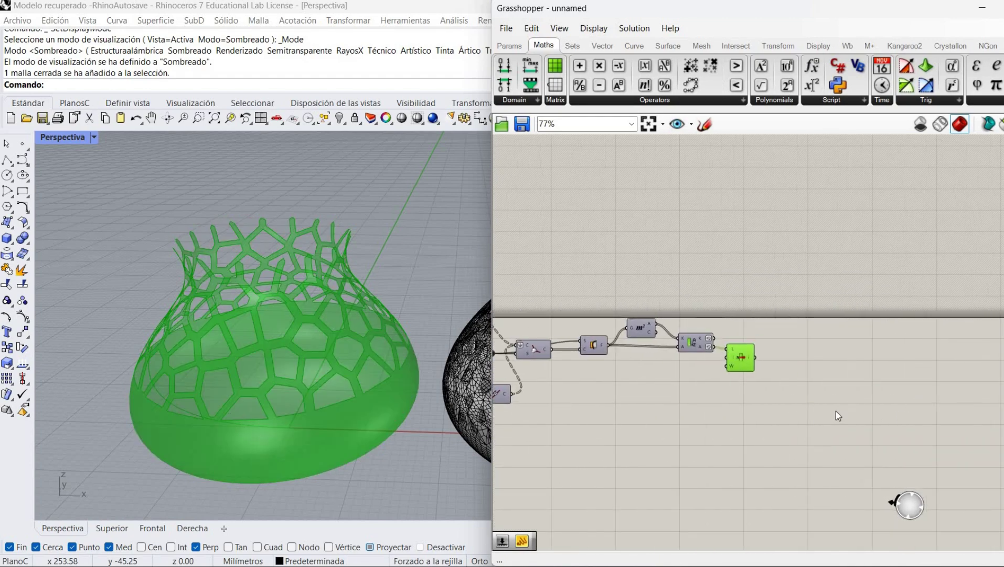
click(836, 411)
Step: Inspect the perforated vase surface and examine the hole openings of the finished mesh vase beside it up close
right_drag(302, 367, 328, 319)
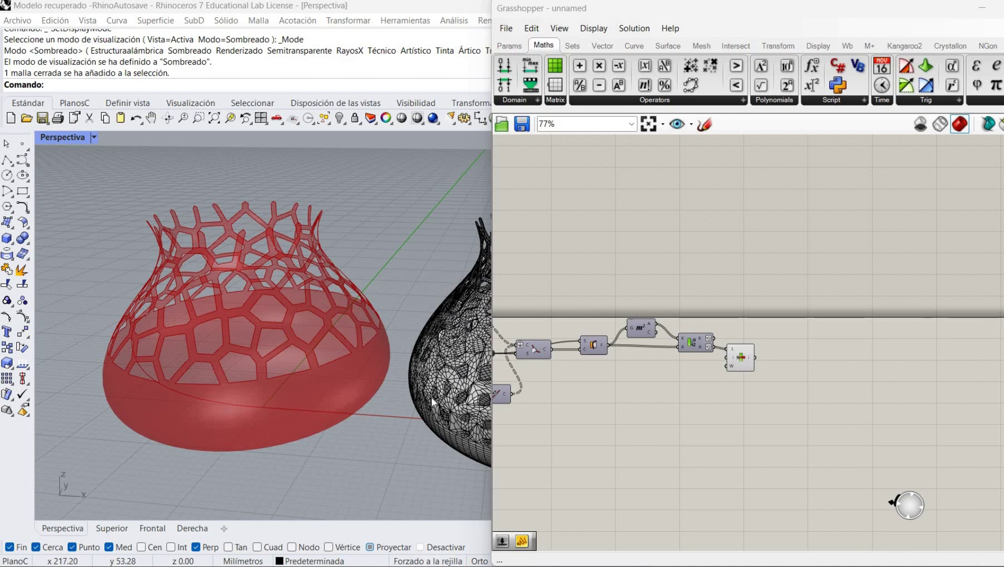
scroll(431, 397, down, 2)
shift+right_drag(431, 397, 314, 419)
scroll(314, 422, up, 6)
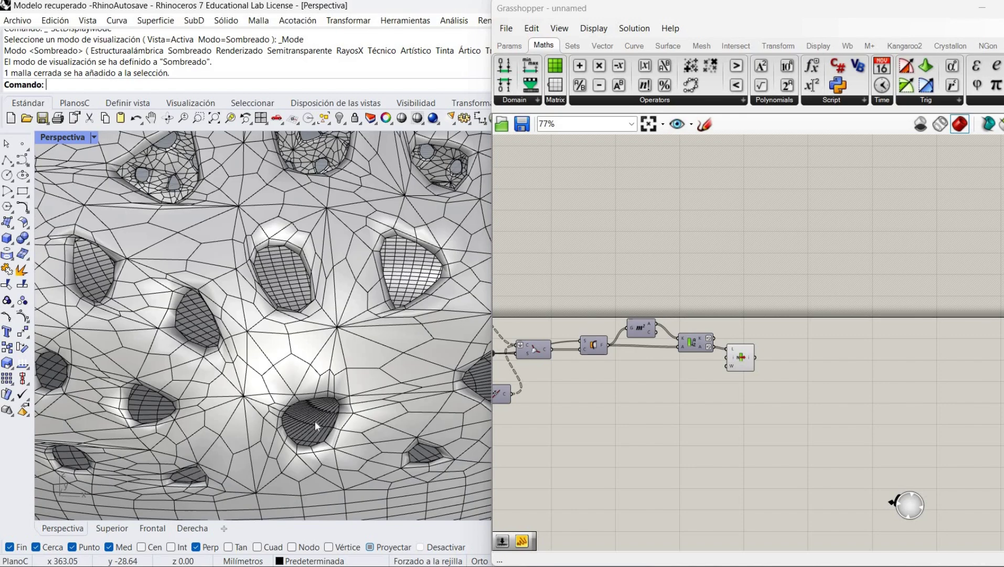
scroll(315, 422, down, 4)
scroll(315, 422, up, 3)
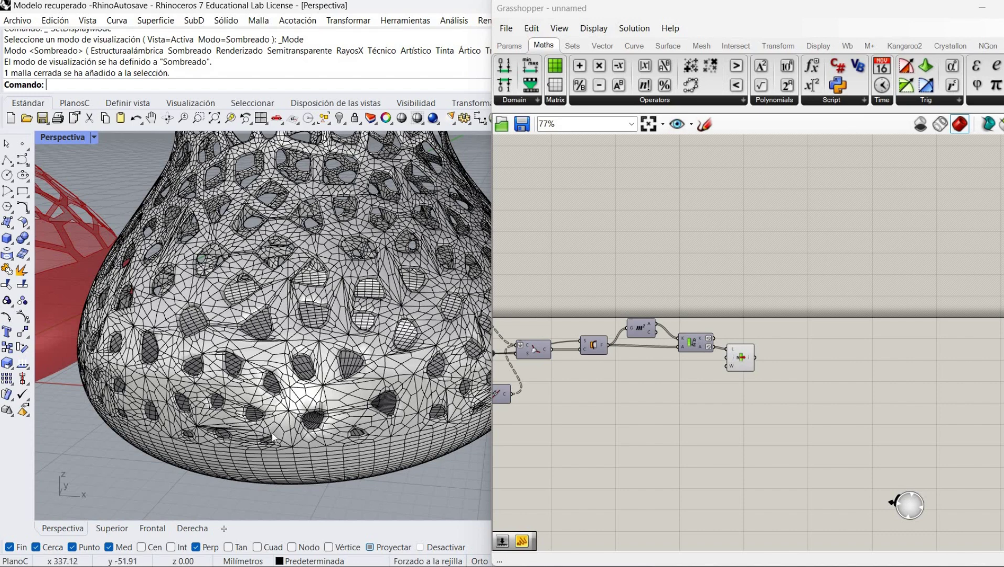
Step: Compare the perforated vase surface with the finished mesh vase beside it, including the rims, and review the start of the definition
scroll(282, 372, down, 4)
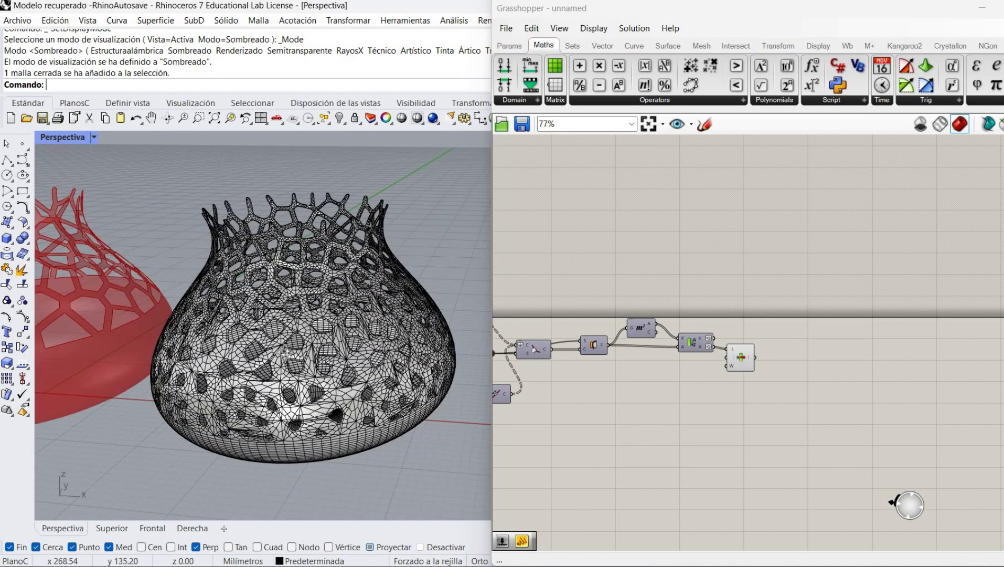
right_drag(306, 344, 303, 356)
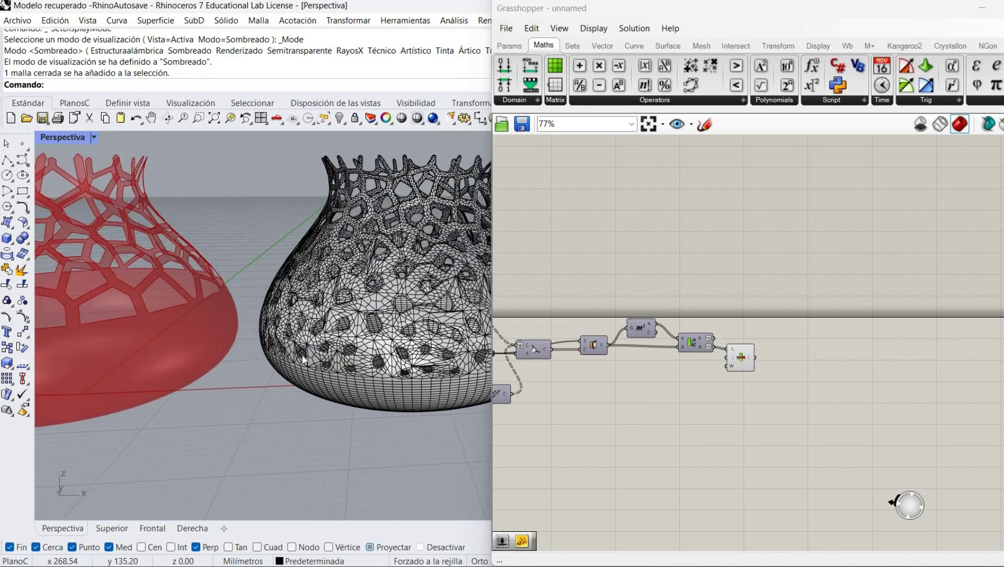
scroll(220, 367, down, 3)
scroll(219, 367, up, 2)
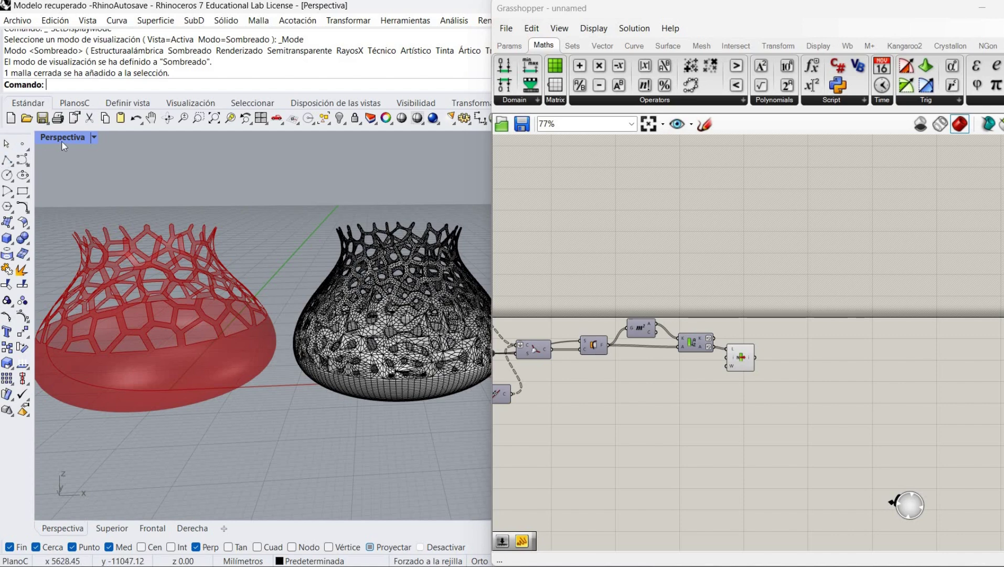
shift+right_drag(177, 297, 265, 304)
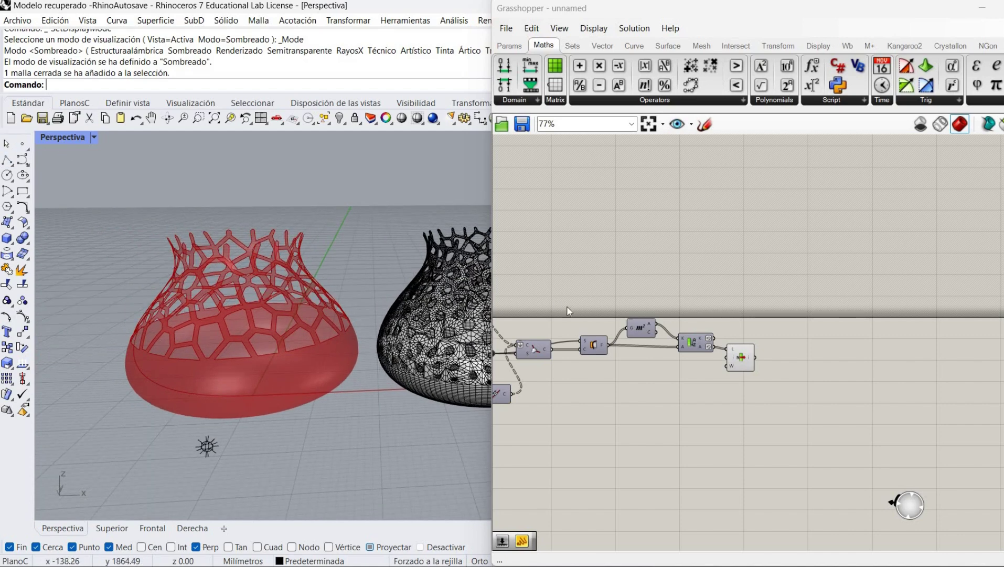
right_drag(656, 296, 992, 236)
right_drag(522, 255, 966, 255)
right_drag(811, 262, 765, 327)
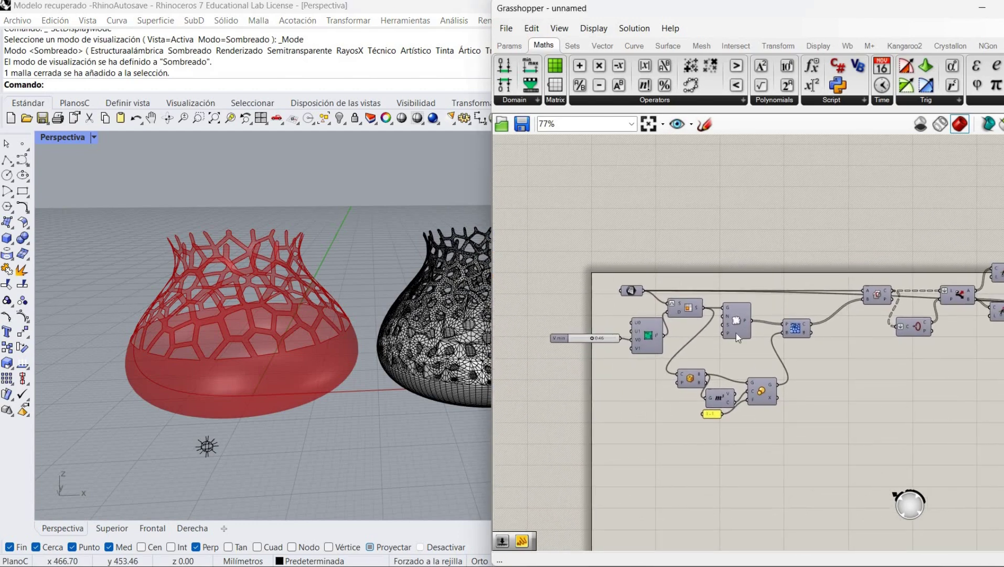
right_drag(382, 462, 341, 479)
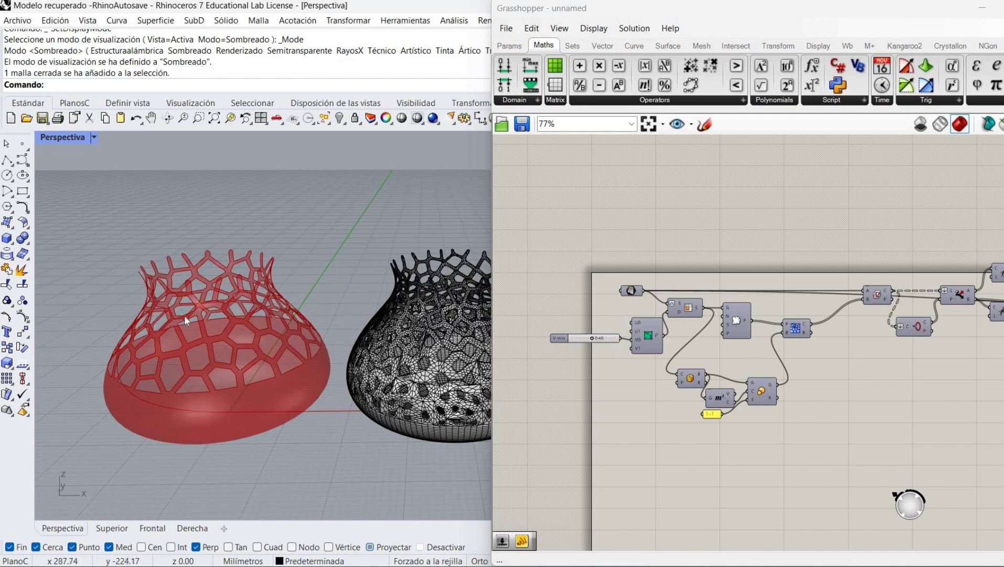
scroll(184, 315, up, 2)
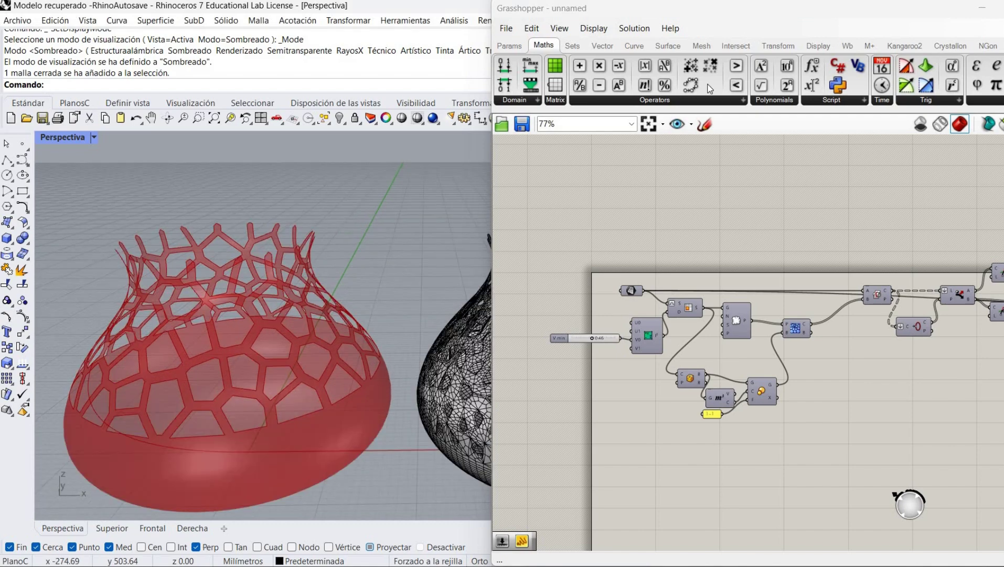
Step: Add a Brep Edges component above the start of the definition and connect the vase surface parameter to its brep input
double_click(686, 261)
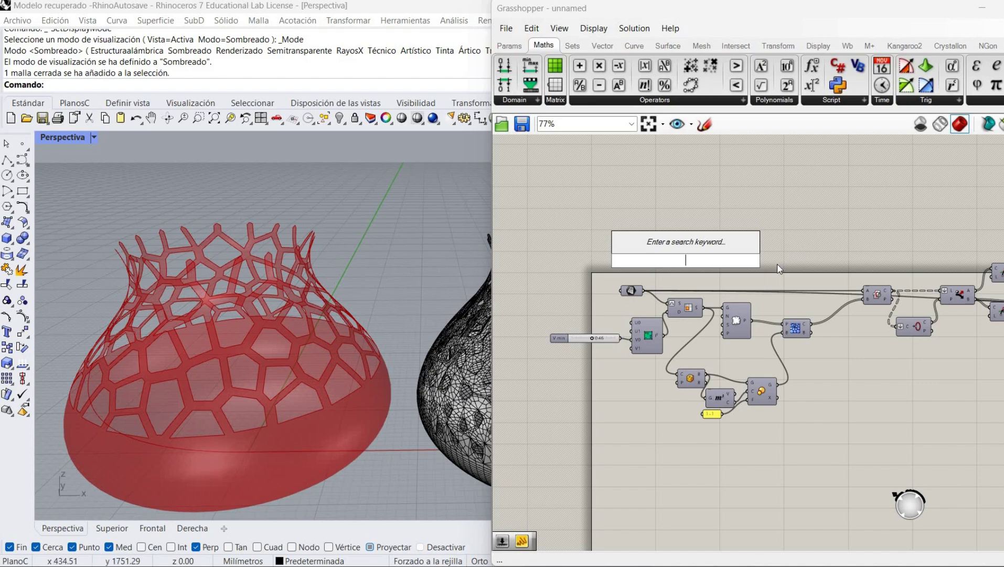
text(edg)
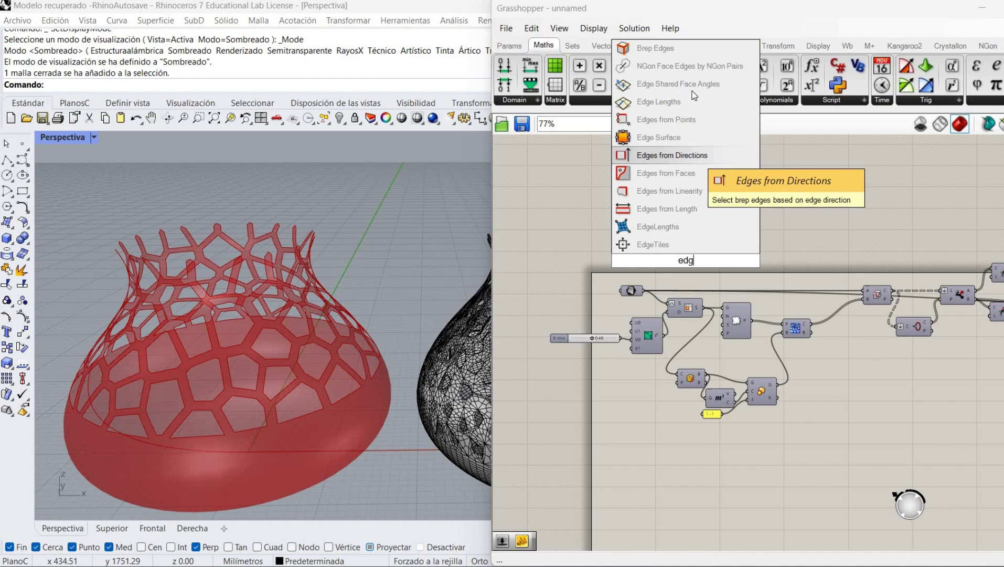
click(682, 48)
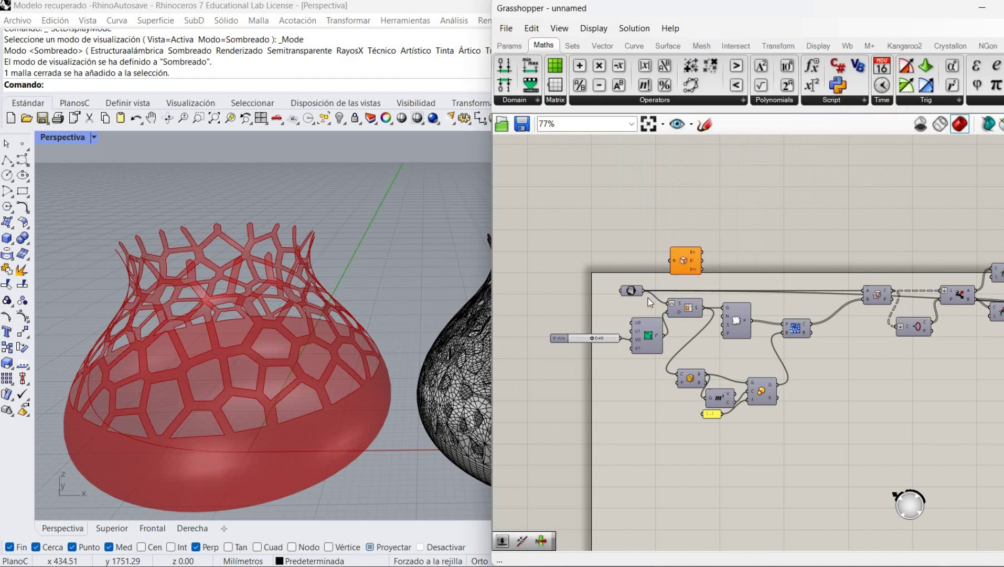
drag(638, 293, 672, 260)
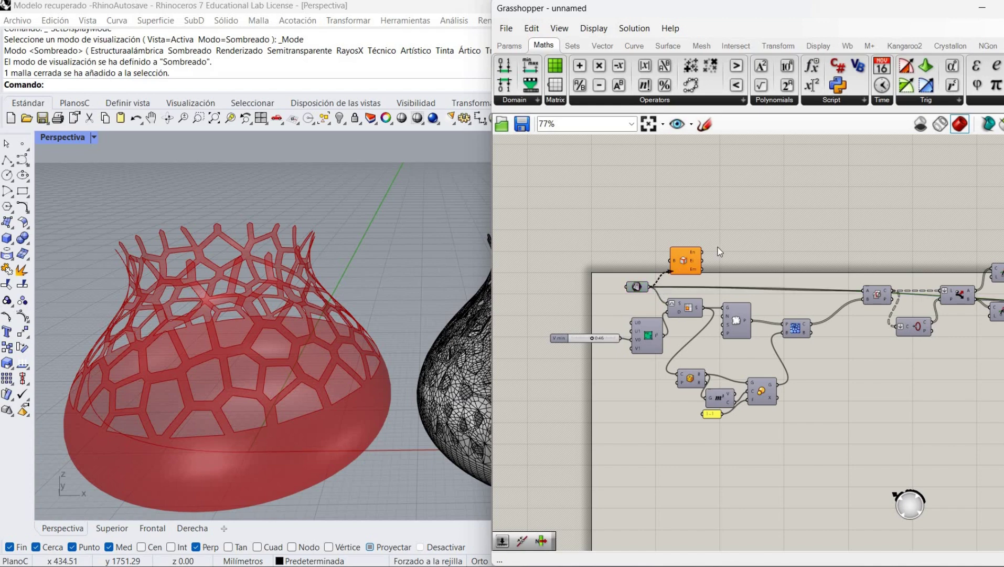
scroll(714, 282, up, 3)
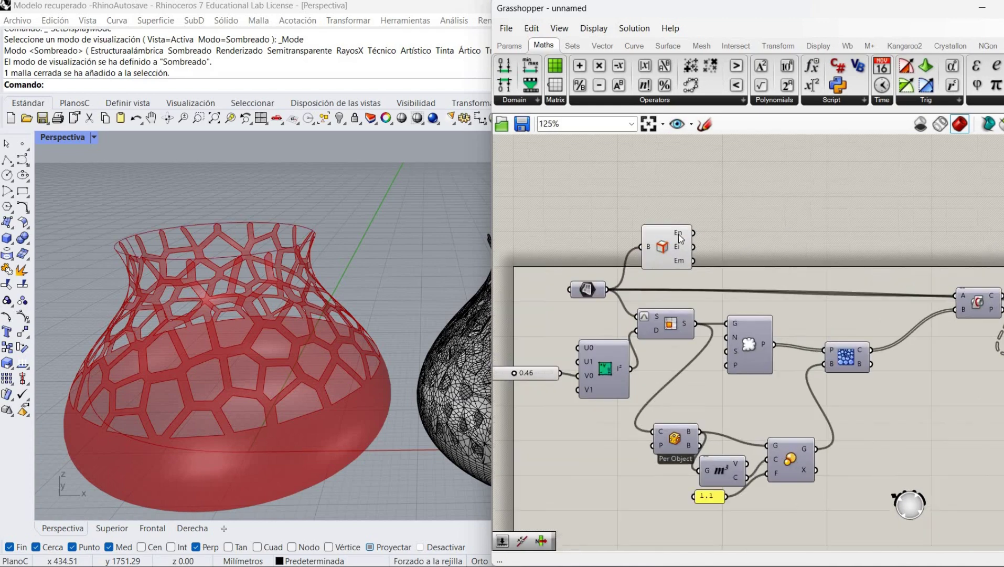
Step: Add a Curve parameter fed by the Brep Edges component's naked edges output and turn off the Brep Edges preview
double_click(728, 230)
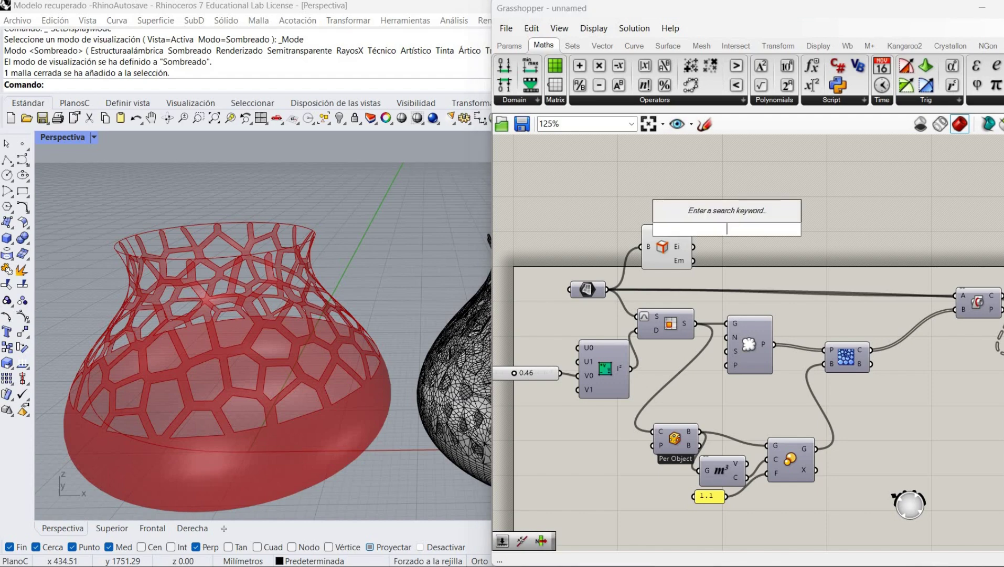
text(curv)
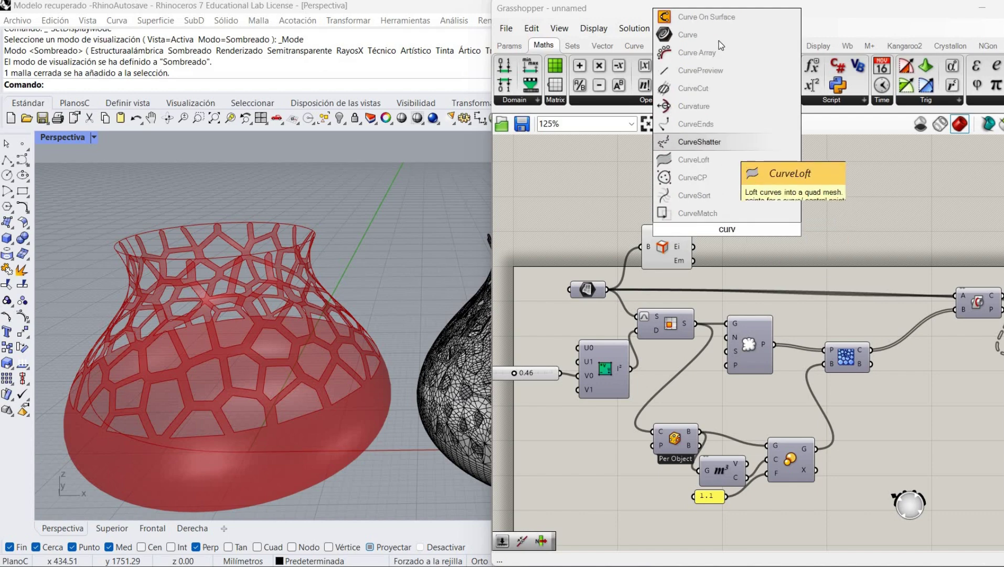
click(719, 37)
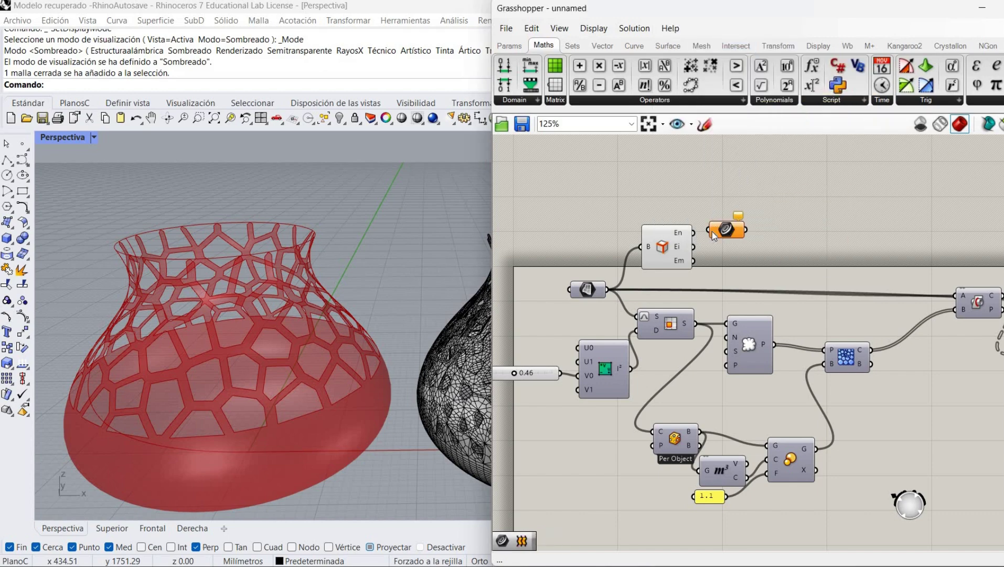
drag(710, 229, 732, 228)
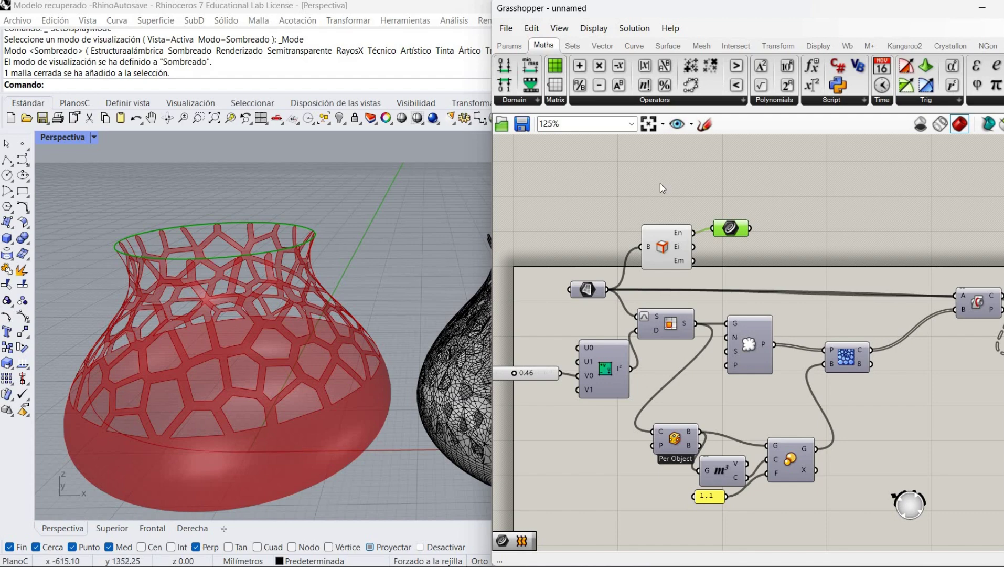
right_click(665, 253)
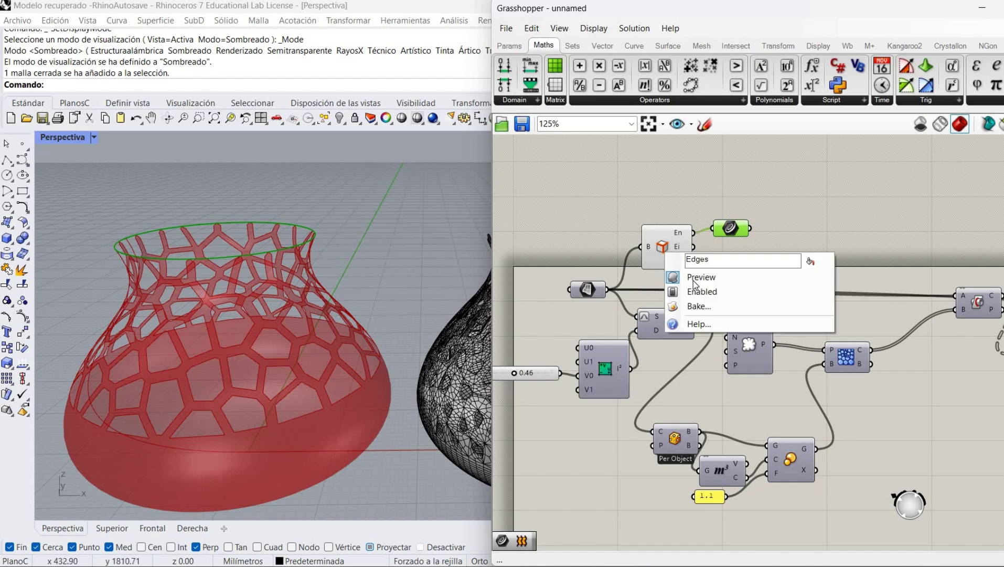
click(697, 277)
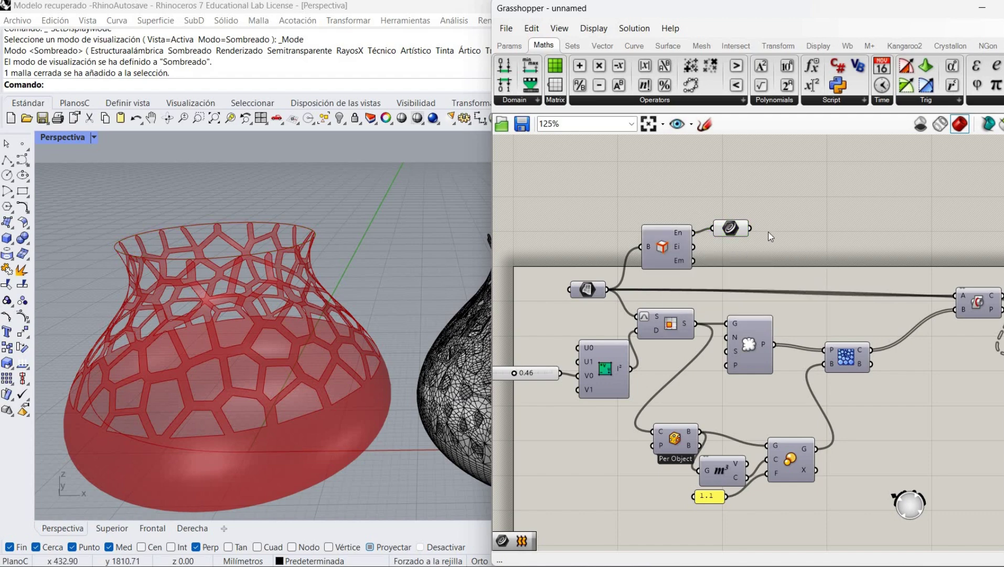
Step: Move the rim Curve parameter along the definition to the area above the Dispatch component and the upper Average and Scale branch
scroll(768, 231, down, 3)
drag(613, 258, 1001, 185)
drag(801, 218, 803, 220)
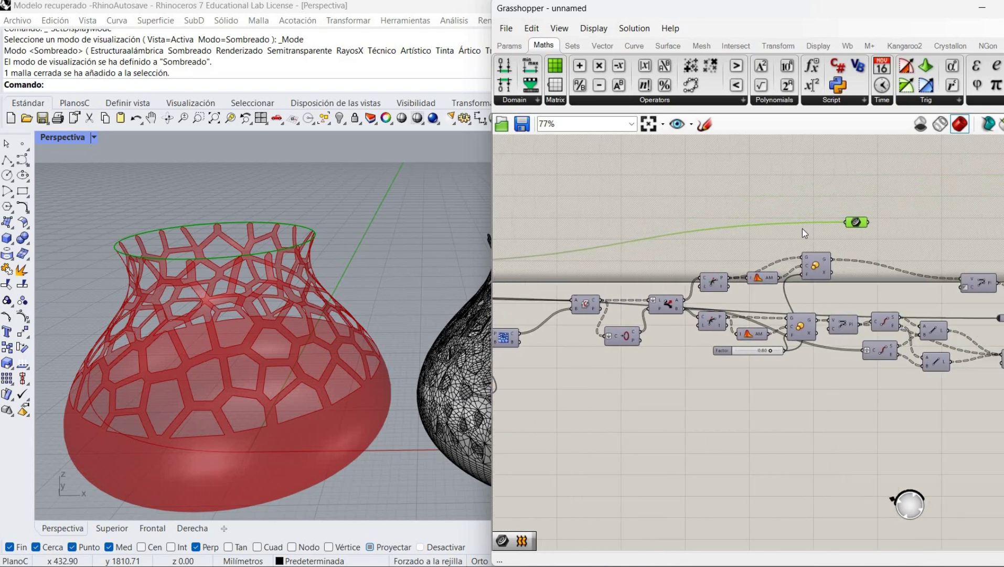
right_drag(802, 231, 700, 255)
scroll(711, 283, up, 2)
scroll(714, 286, up, 1)
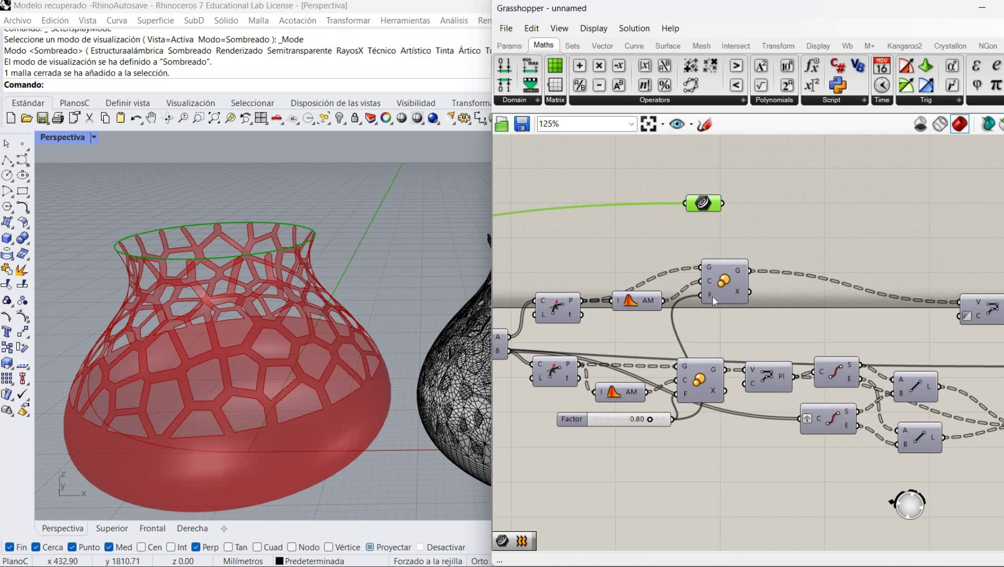
mouse_move(712, 298)
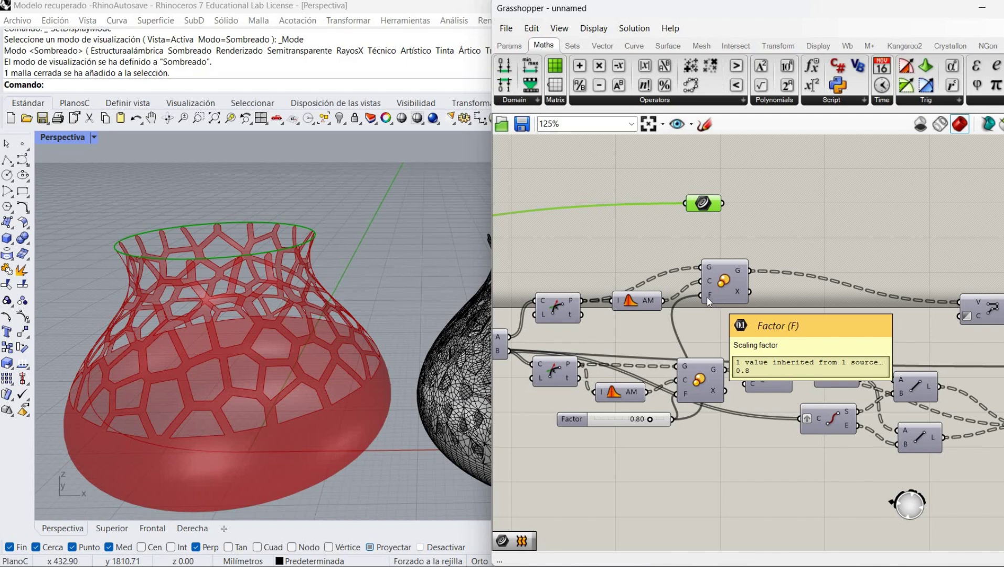
right_drag(707, 296, 840, 314)
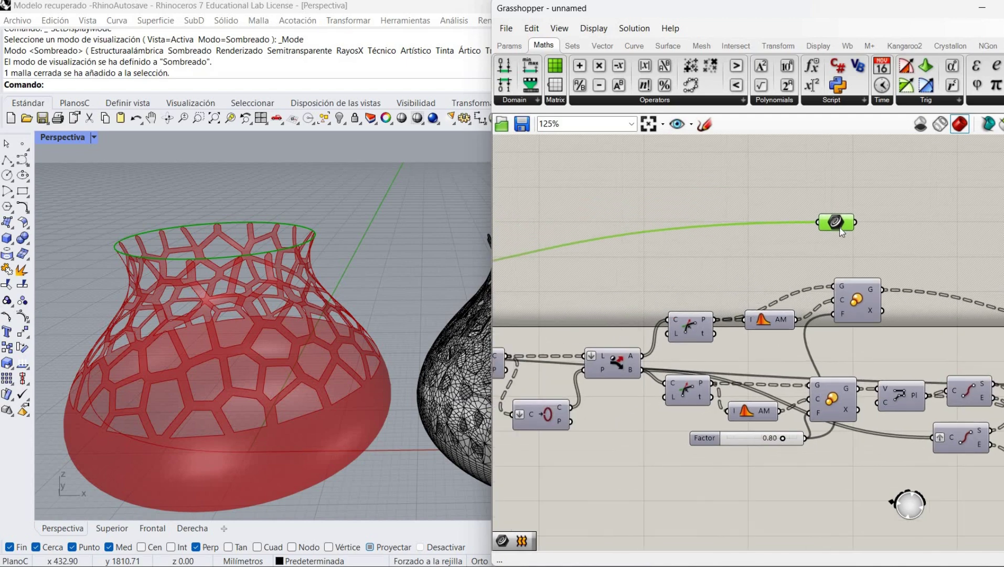
key(Left)
drag(716, 248, 674, 240)
click(737, 246)
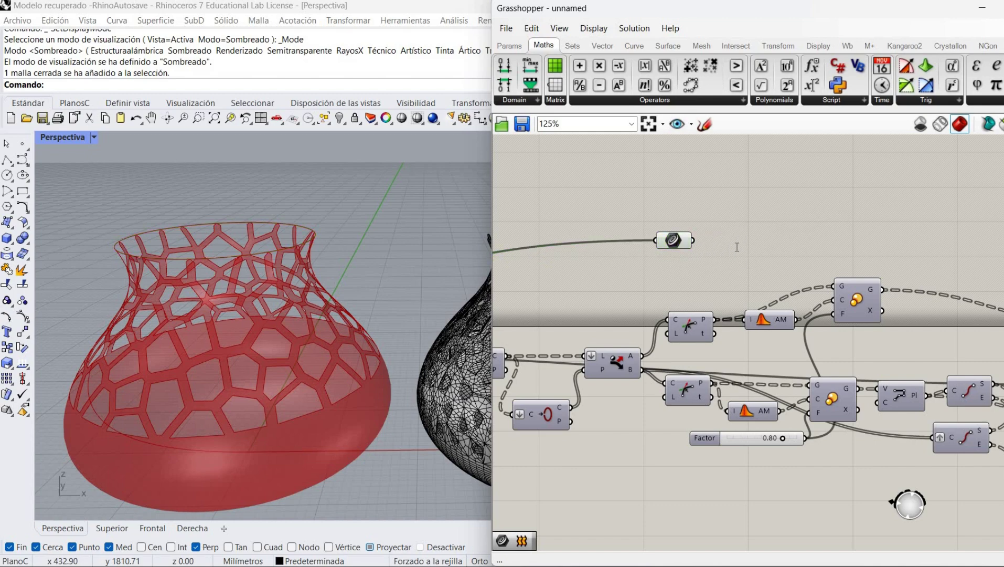
Step: Add a Curve Closest Point component and connect the rim Curve parameter to its curve input
double_click(737, 247)
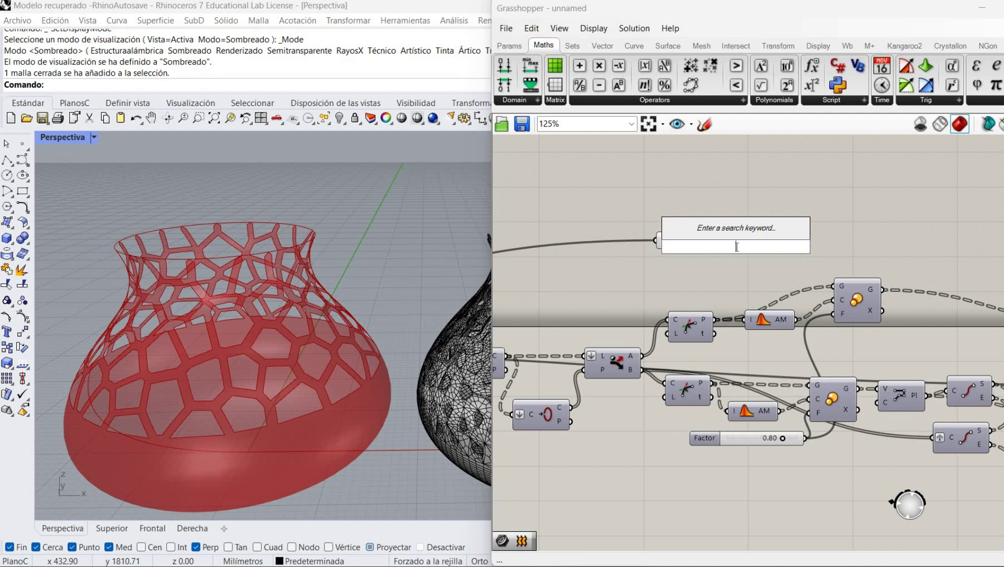
text(curve)
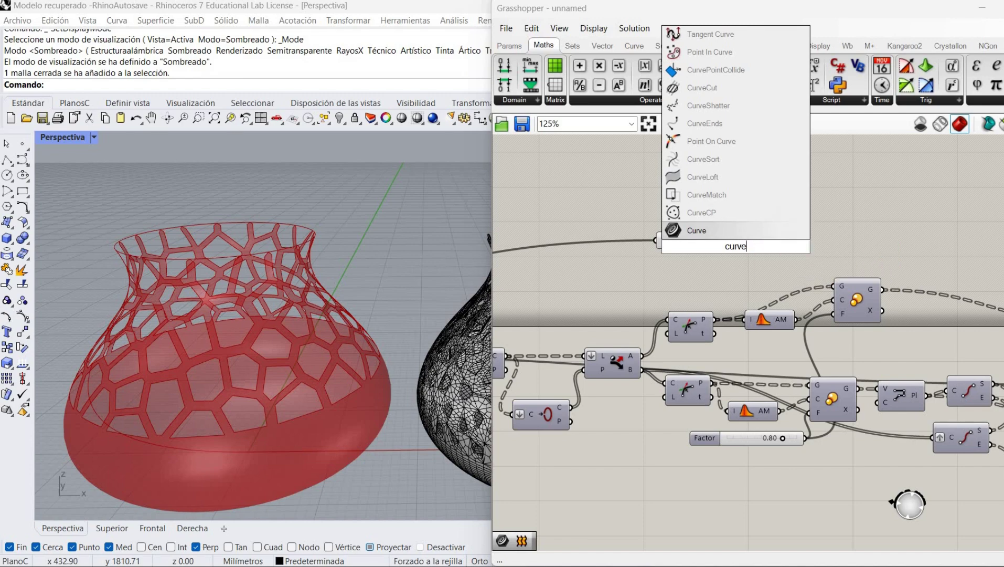
text( cl)
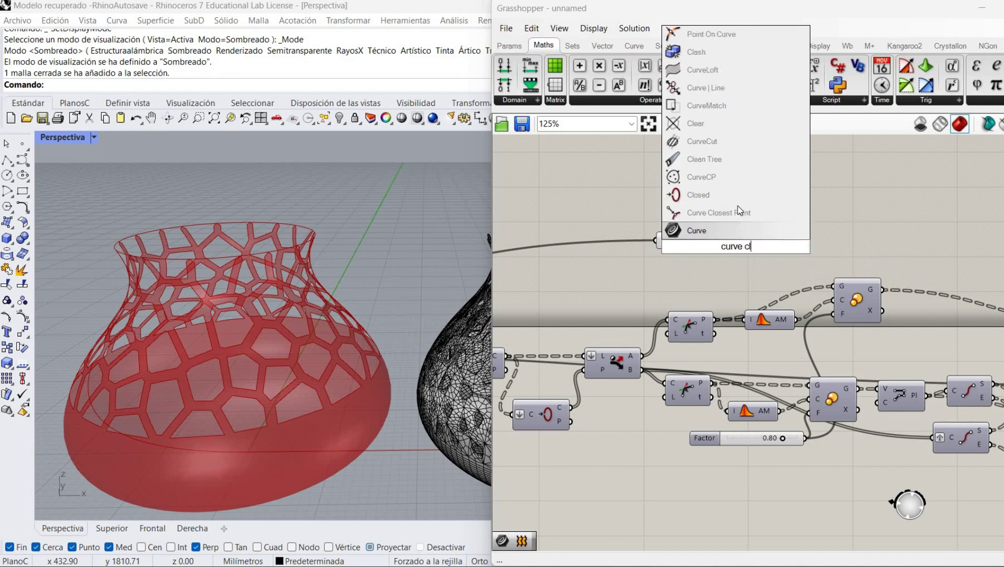
key(Return)
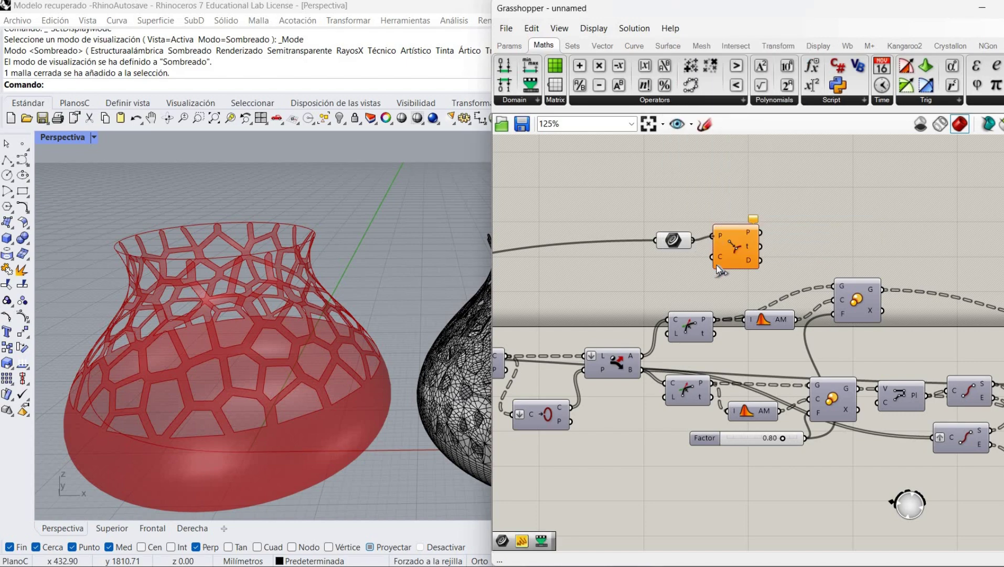
drag(754, 234, 772, 231)
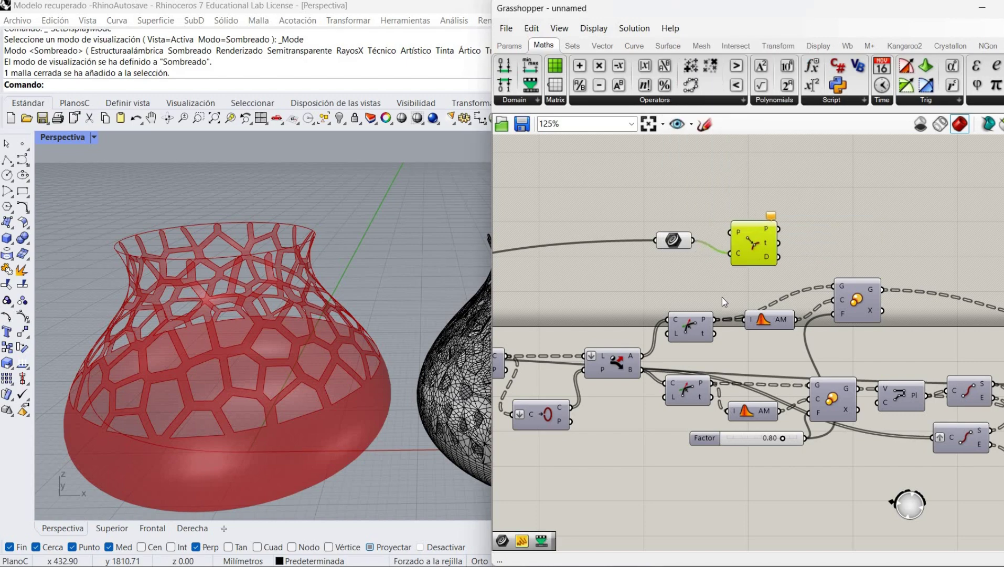
Step: Connect the upper Average component's mean output to the Curve Closest Point's point input and open up canvas space before the Scale components
right_drag(698, 320, 641, 338)
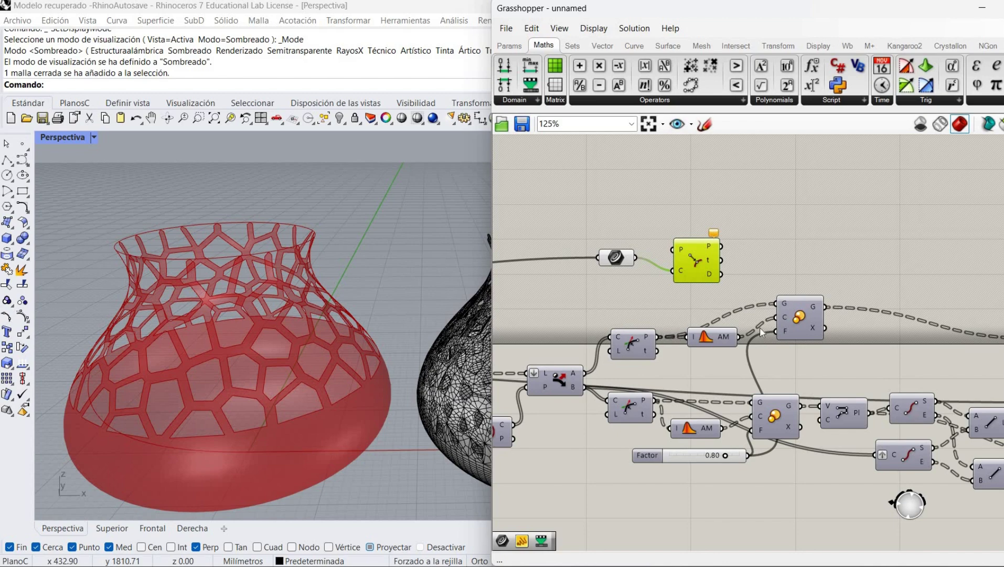
drag(740, 338, 736, 253)
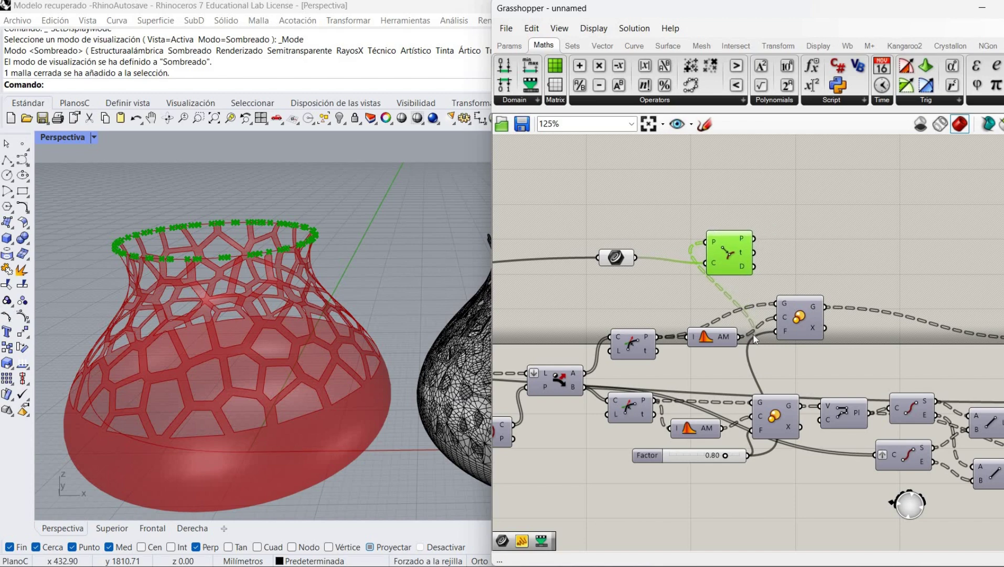
alt+drag(753, 335, 922, 379)
right_drag(840, 381, 693, 396)
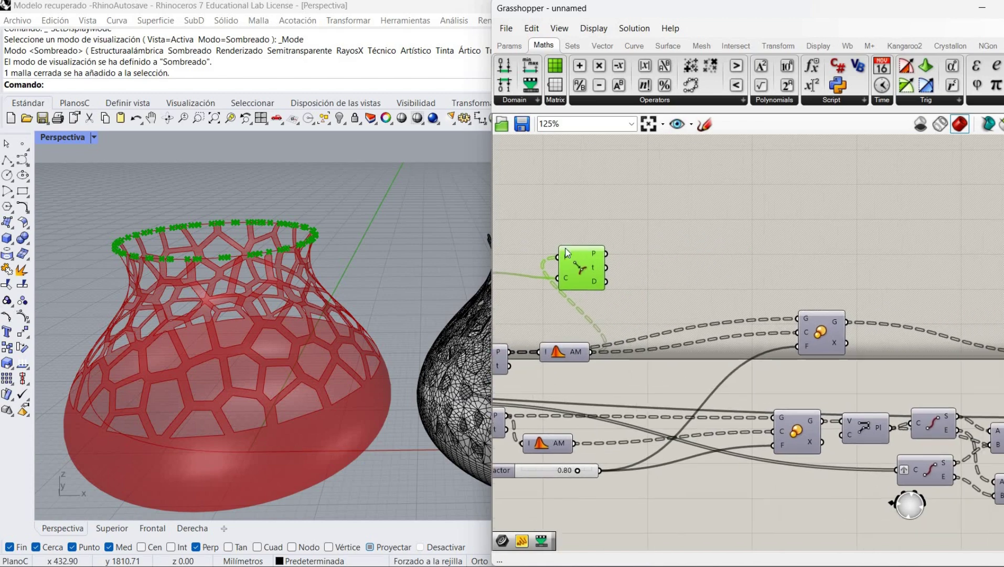
Step: Reposition the Curve Closest Point component and its rim Curve parameter in the space above the upper Average component
drag(596, 270, 678, 282)
right_drag(627, 279, 683, 282)
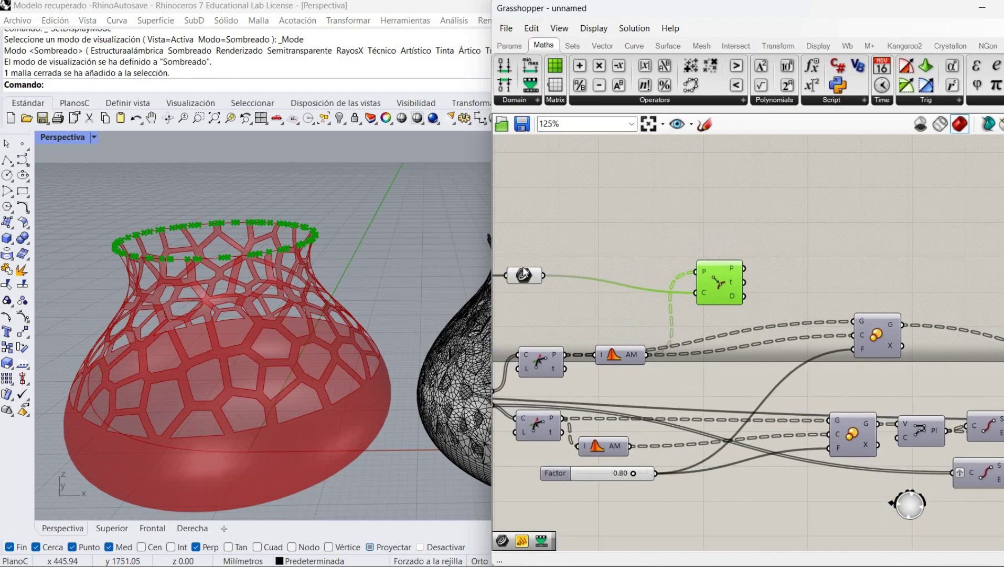
click(562, 276)
drag(527, 277, 635, 291)
Step: Flatten the Curve Closest Point component's point input and reposition the component beside the rim Curve parameter
right_drag(691, 270, 646, 263)
scroll(647, 263, up, 2)
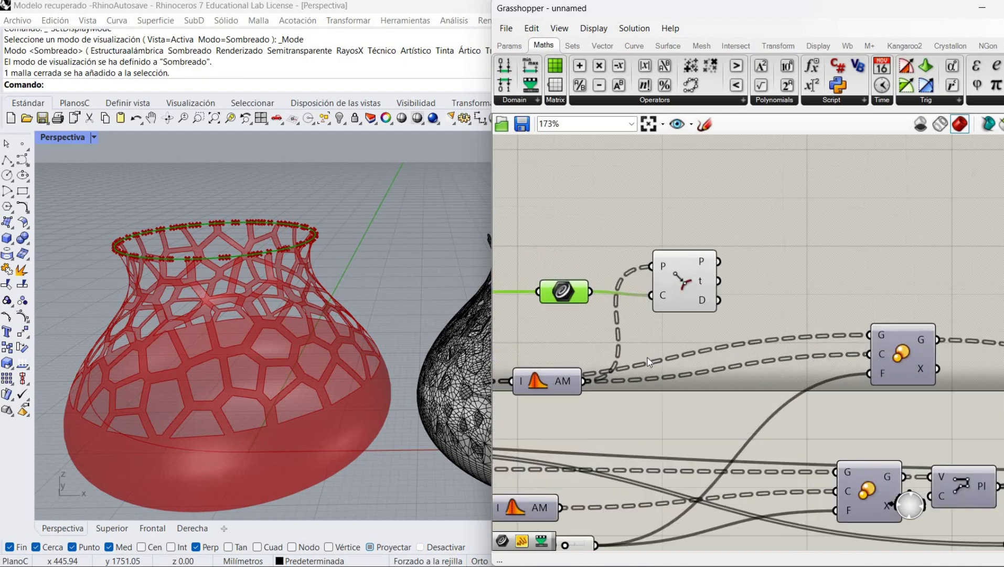
click(648, 356)
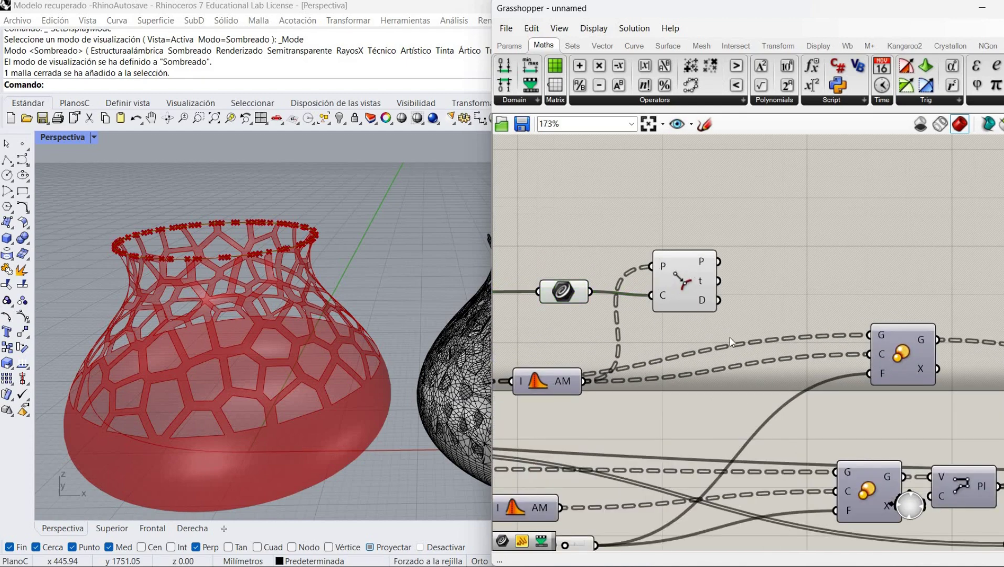
right_click(660, 268)
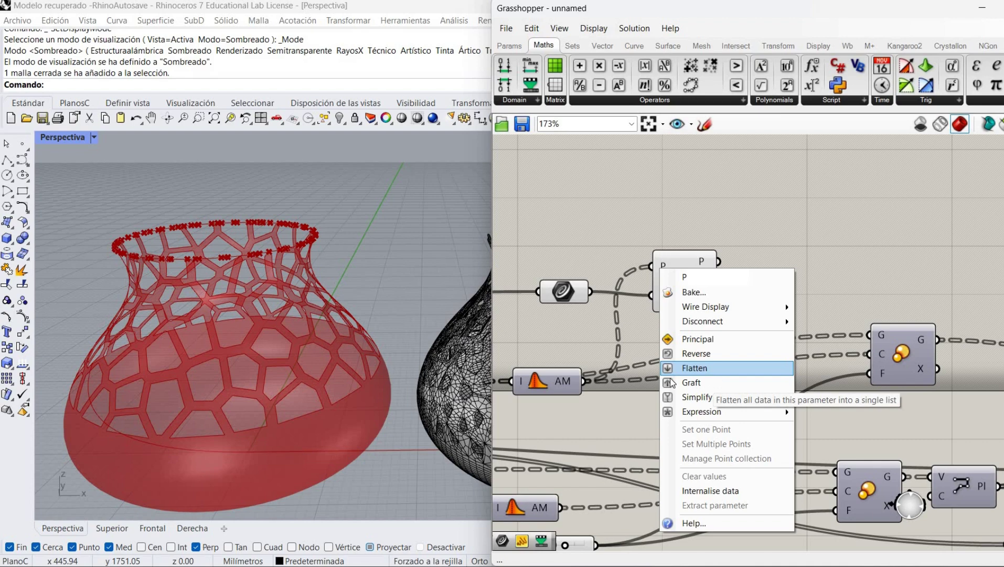
click(713, 377)
right_drag(667, 267, 639, 268)
click(633, 259)
drag(632, 259, 617, 243)
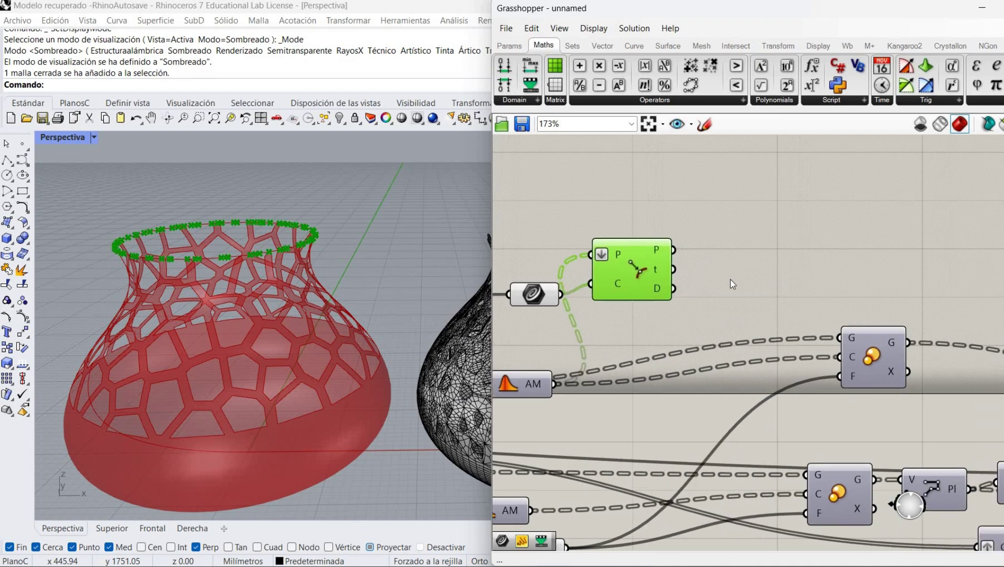
Step: Turn off the preview of the rim Curve parameter feeding the Curve Closest Point component
double_click(730, 279)
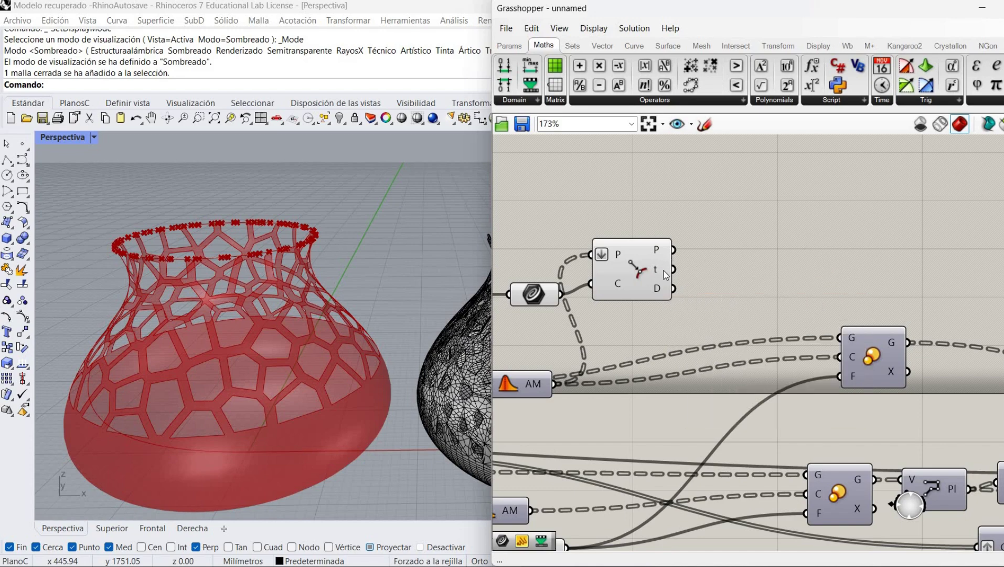
mouse_move(660, 291)
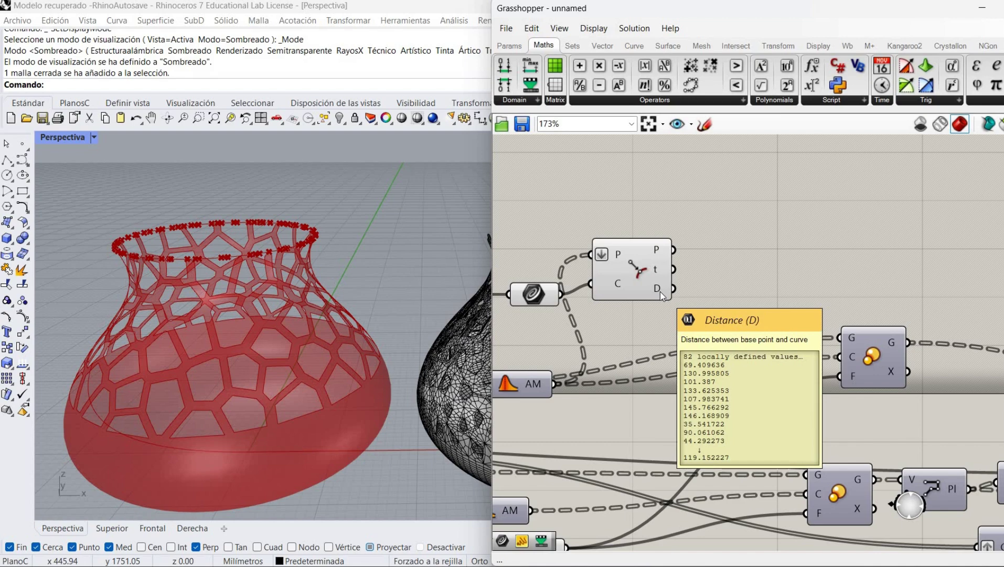
right_drag(518, 263, 539, 246)
right_click(555, 271)
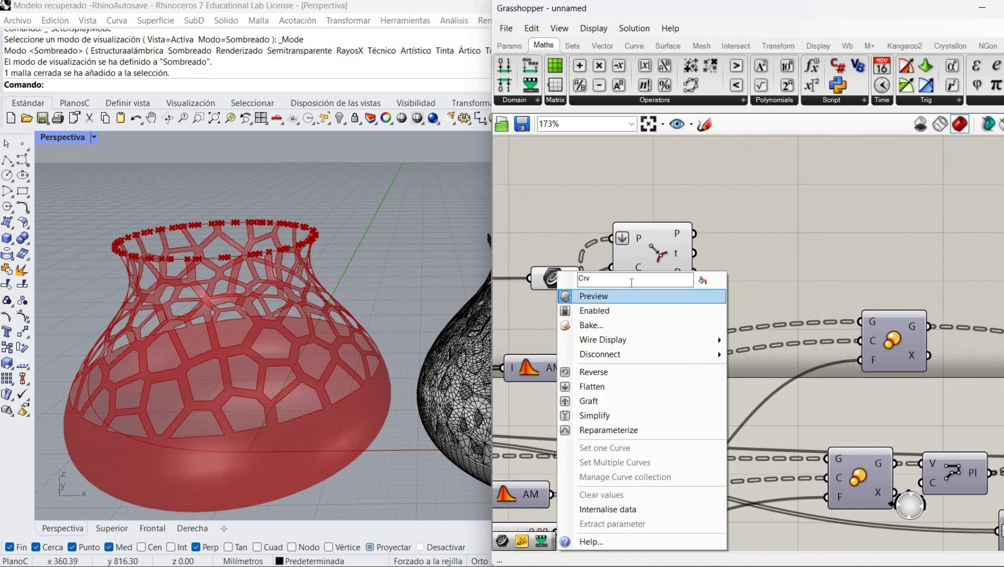
click(580, 294)
right_drag(745, 301, 697, 307)
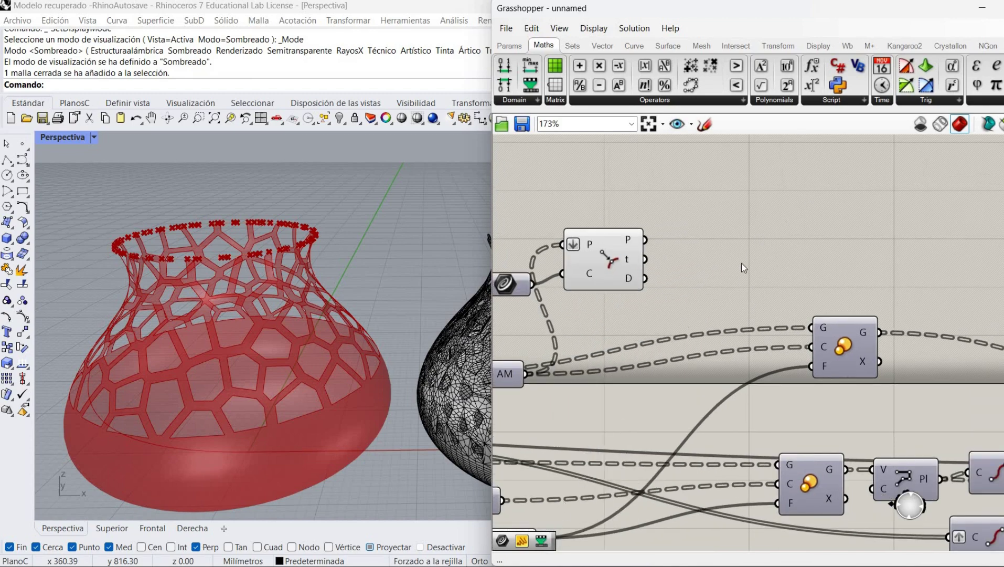
Step: Add a Remap Numbers component, connect the Curve Closest Point's distance output to its value input, and align it beside that component
drag(541, 540, 750, 266)
right_drag(644, 276, 628, 288)
drag(601, 256, 602, 241)
click(641, 279)
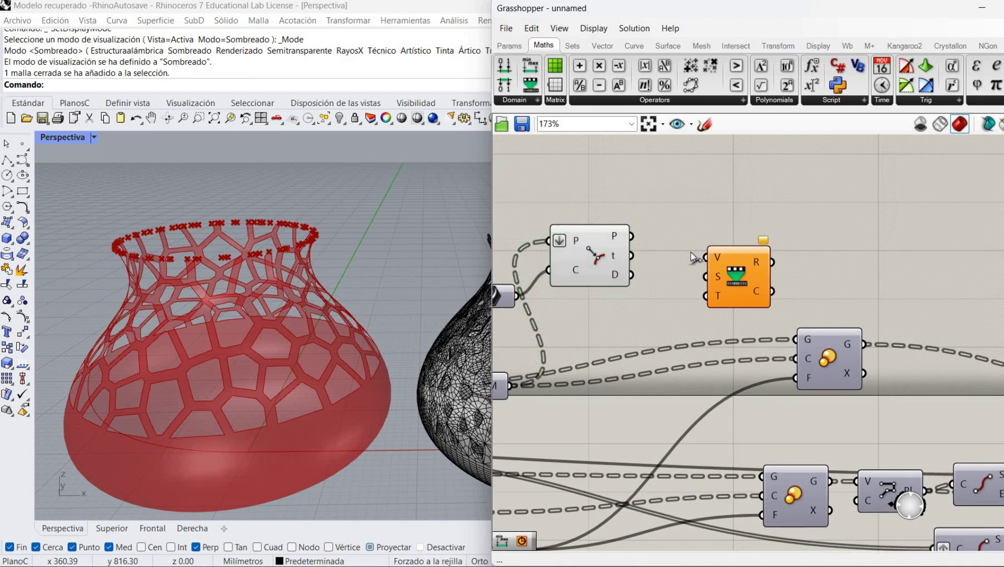
drag(631, 274, 706, 256)
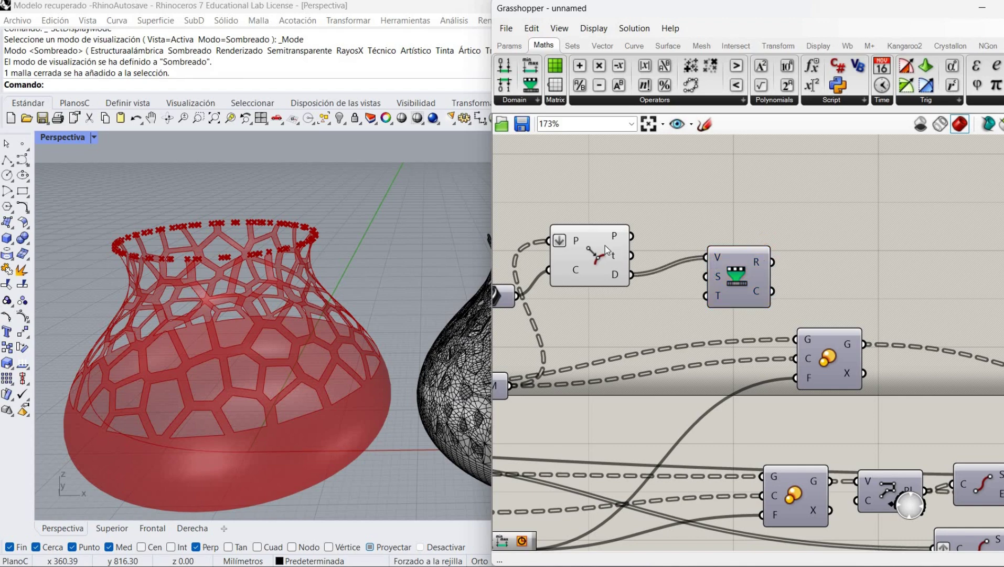
drag(741, 285, 716, 301)
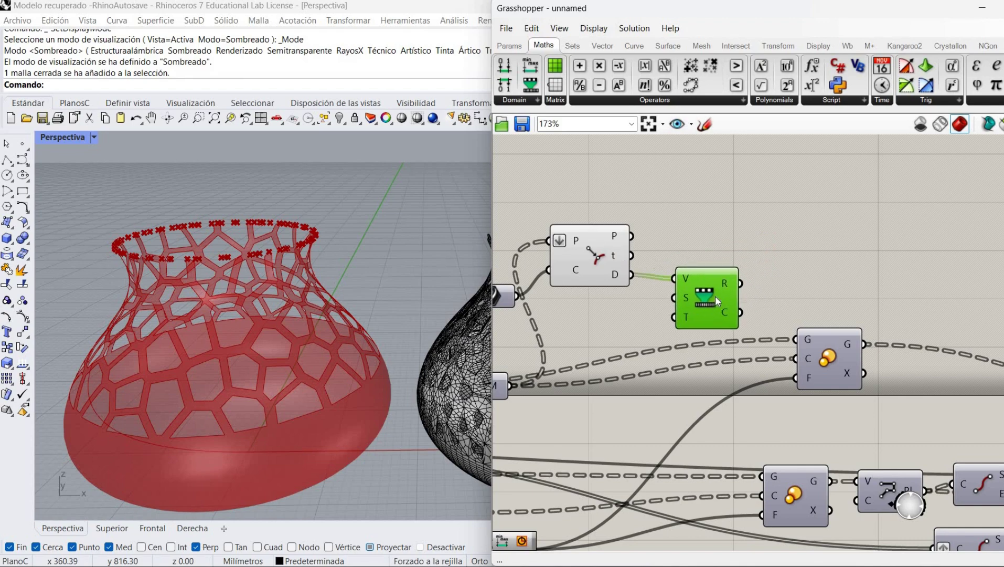
click(659, 315)
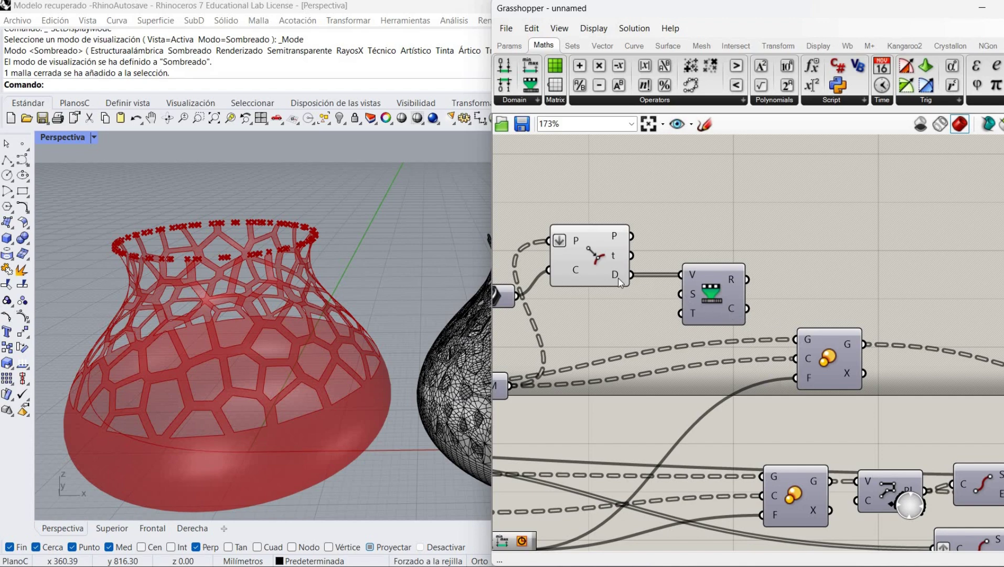
mouse_move(619, 281)
drag(722, 307, 739, 308)
click(638, 283)
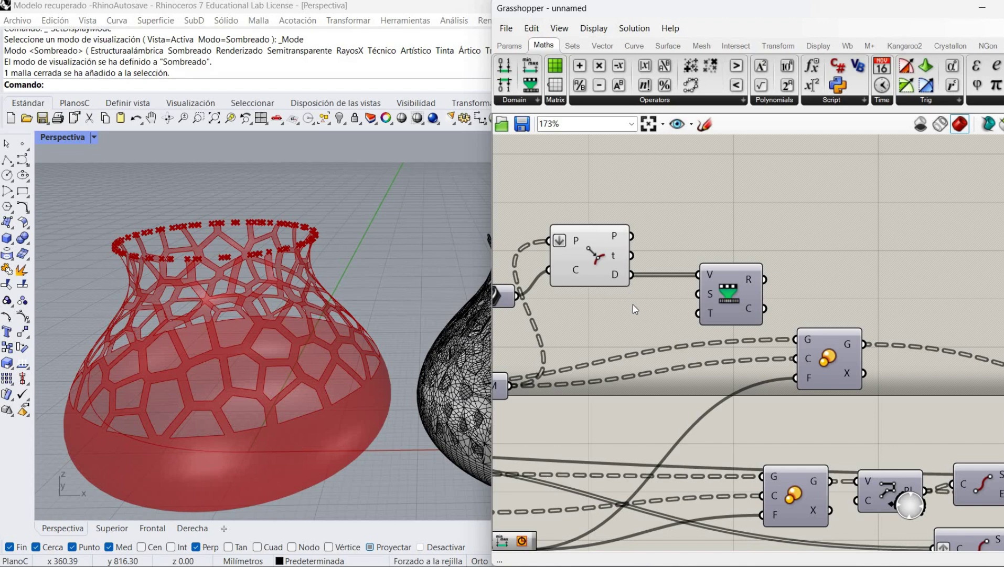
Step: Add a Bounds component fed by the closest-point distances and connect its domain to the Remap Numbers source input
click(506, 545)
click(647, 310)
drag(647, 308, 621, 306)
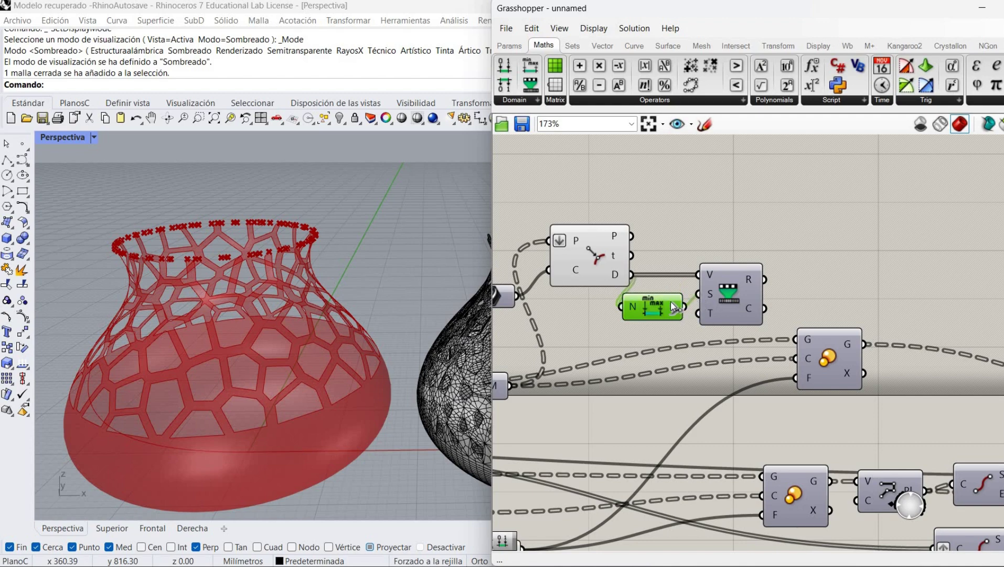
drag(662, 304, 667, 297)
click(639, 331)
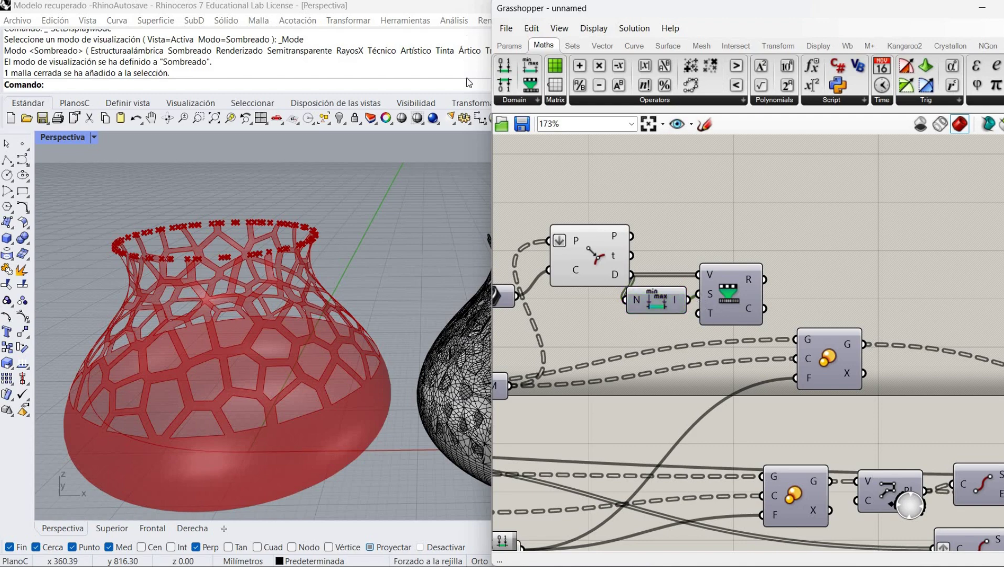
Step: Add a Construct Domain component below Bounds and connect its output to the Remap Numbers target input
drag(504, 65, 644, 338)
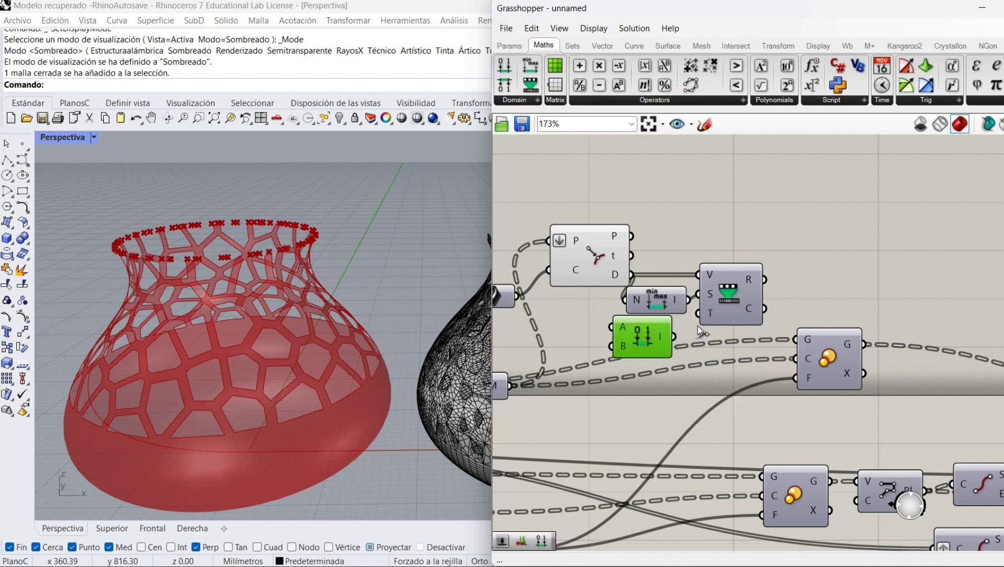
drag(663, 326, 675, 329)
click(596, 330)
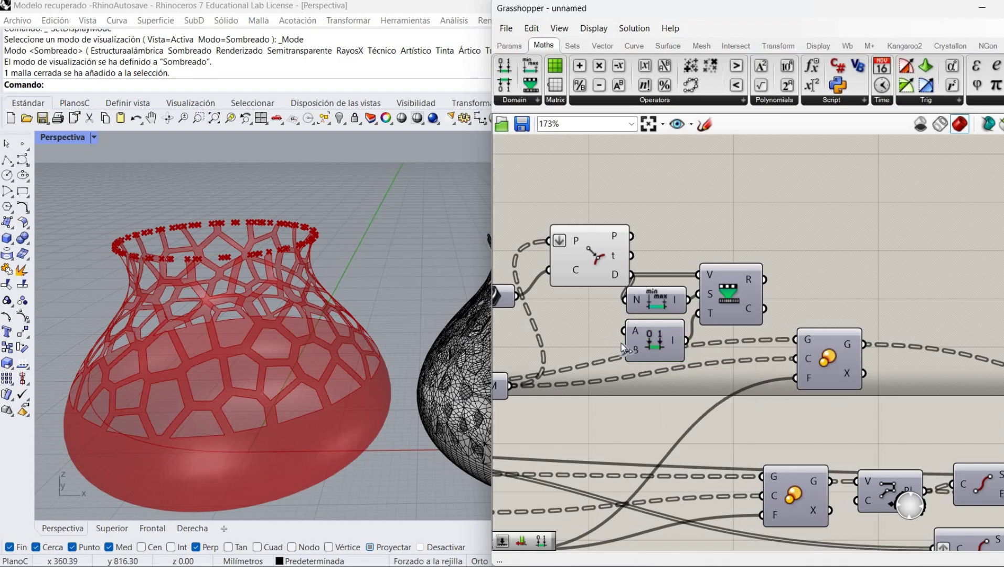
Step: Connect the Factor slider to the Construct Domain component's start input
right_drag(606, 339, 639, 343)
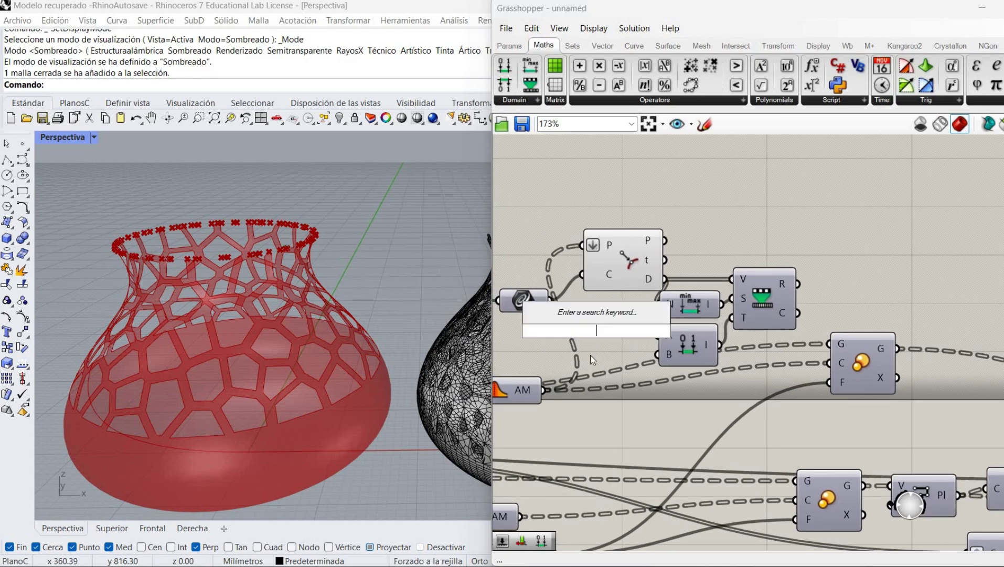
right_drag(603, 403, 675, 393)
scroll(675, 393, down, 3)
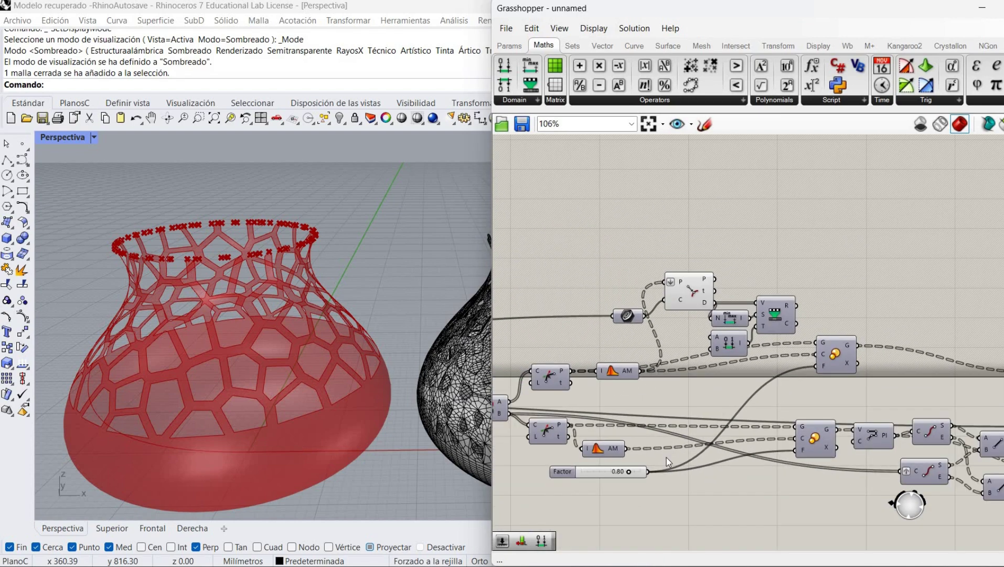
drag(649, 471, 713, 339)
Step: Create a number slider set to 0.30 and connect it to the Construct Domain component's end input
scroll(705, 344, up, 2)
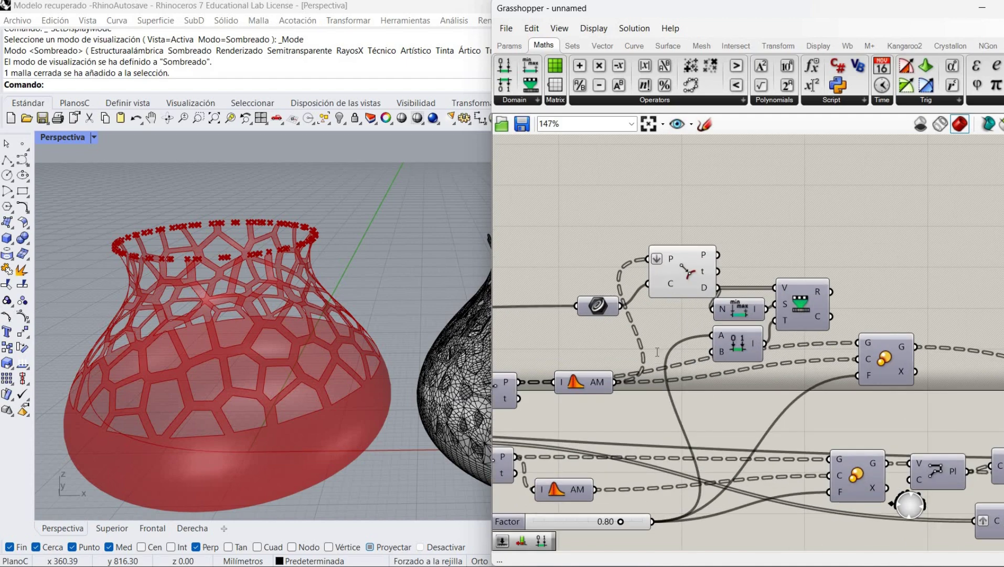
double_click(657, 351)
text(0.)
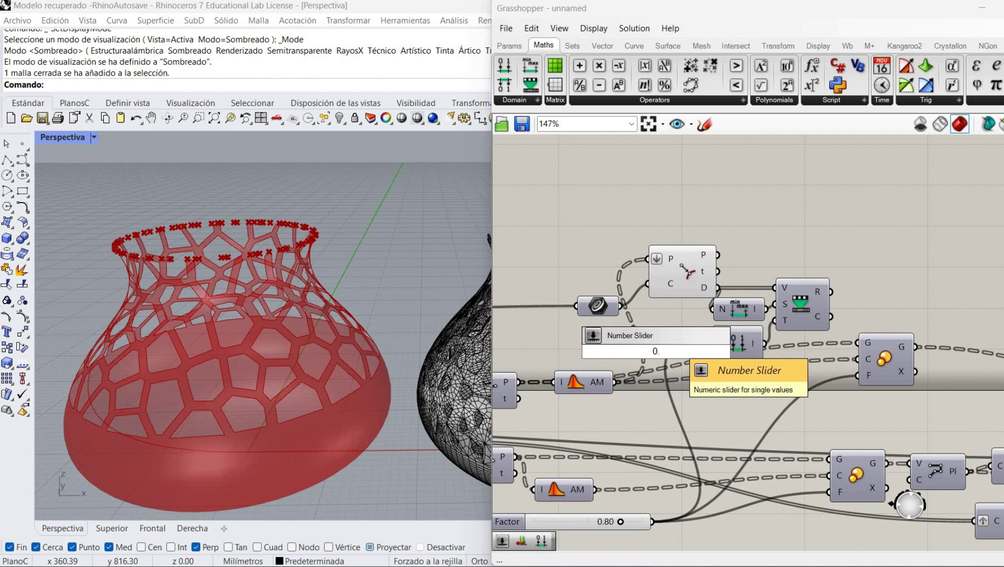
text(30)
key(Return)
mouse_move(697, 354)
mouse_down()
mouse_move(670, 354)
mouse_move(712, 351)
mouse_up()
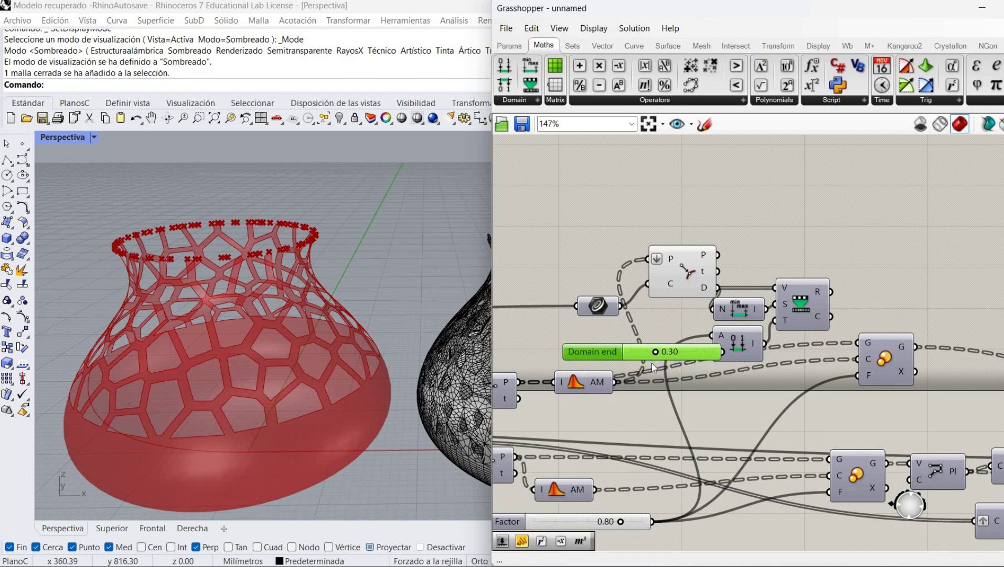
drag(651, 359, 629, 362)
Step: Connect the Remap Numbers mapped output to the upper Scale component's factor input and graft that output
click(836, 298)
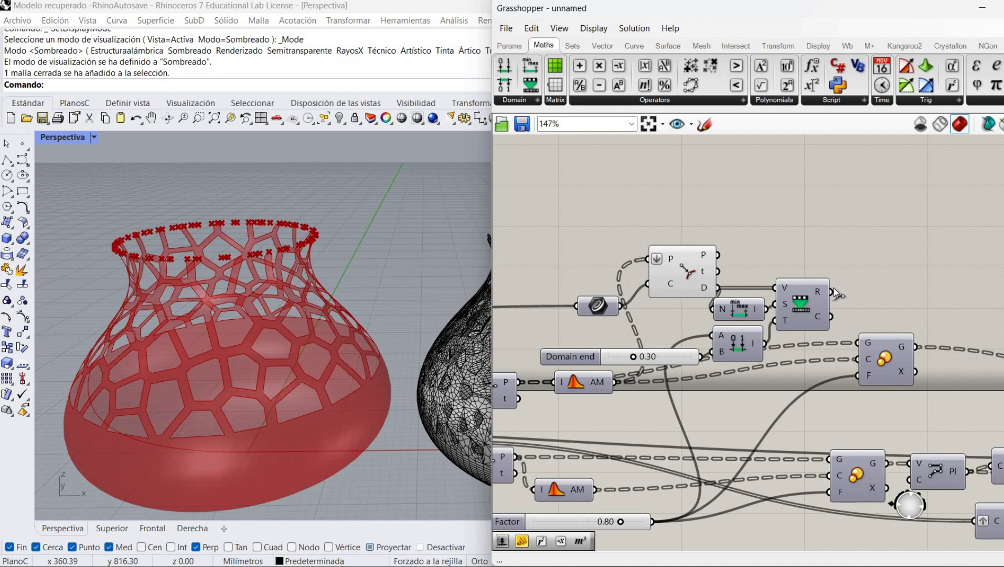
drag(855, 344, 859, 375)
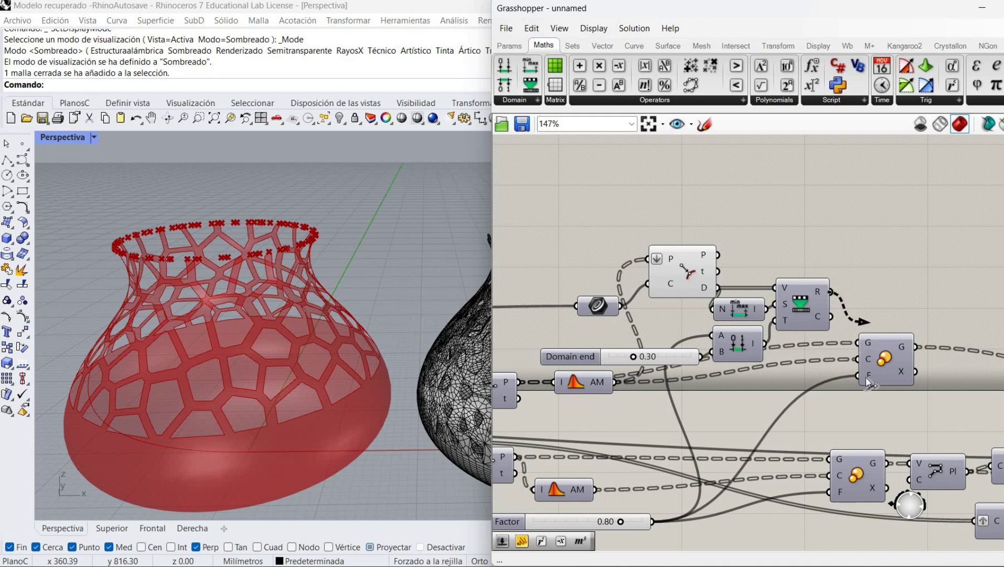
right_click(821, 292)
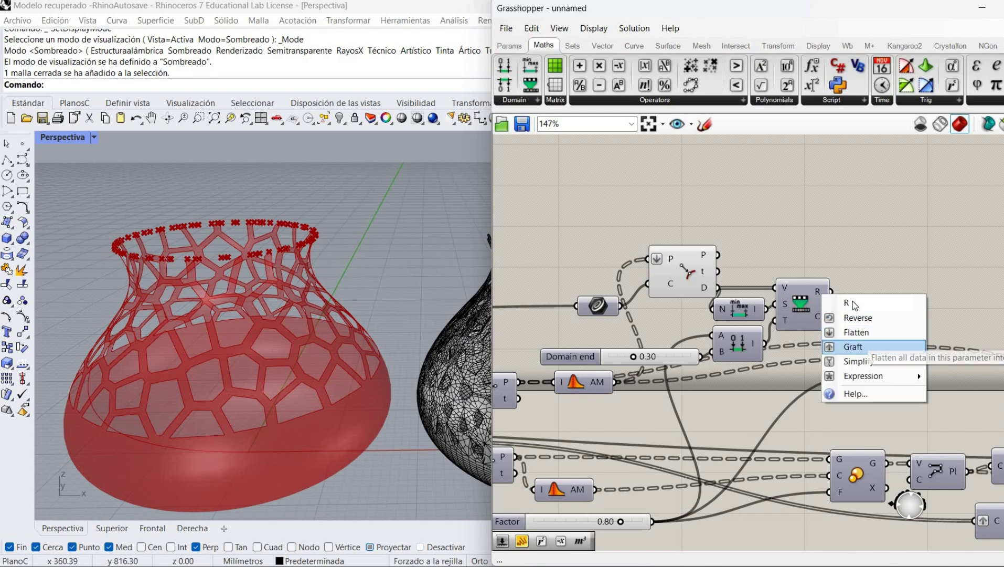
click(863, 346)
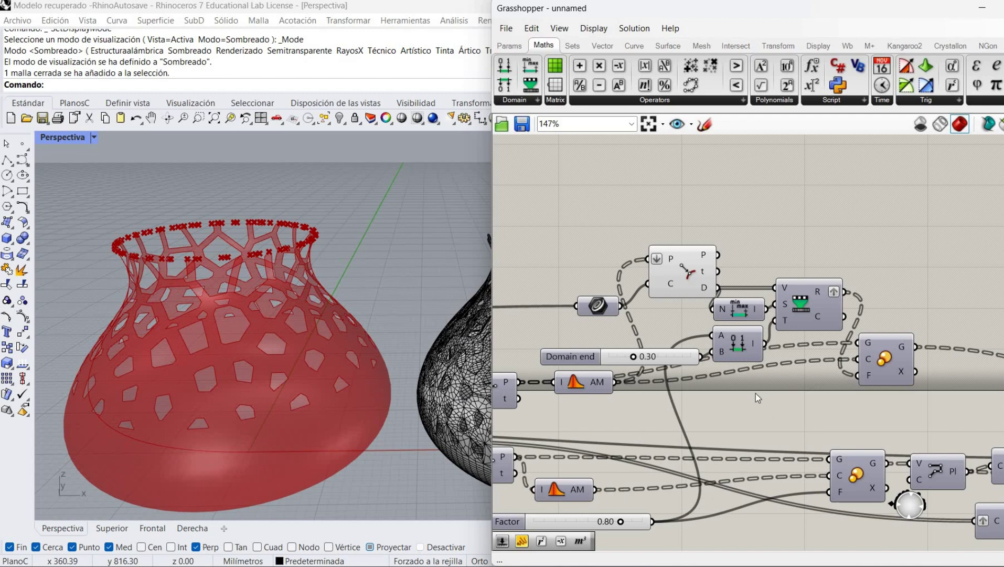
Step: Turn off the preview of the Curve Closest Point component
right_drag(755, 393, 755, 334)
right_click(649, 259)
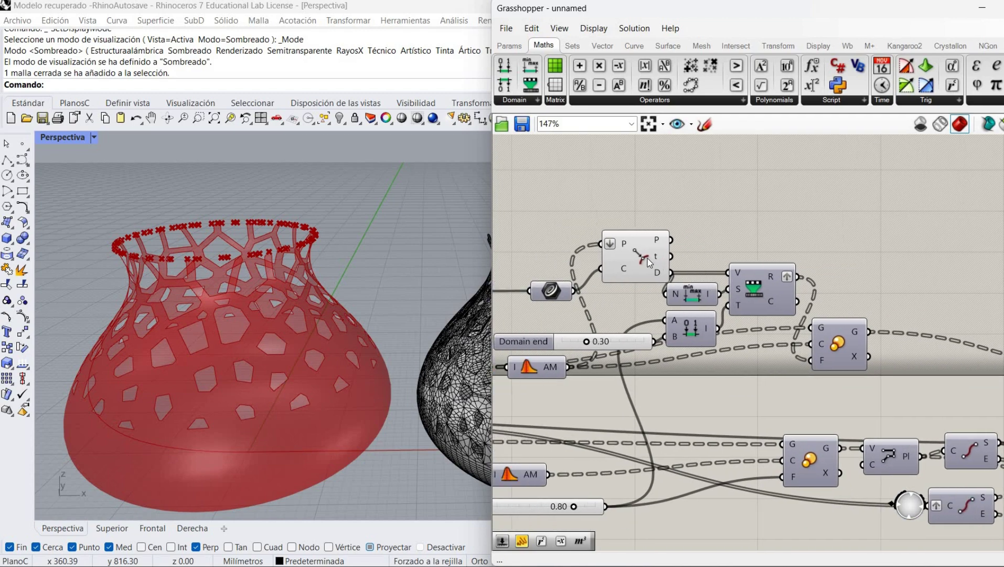
click(691, 285)
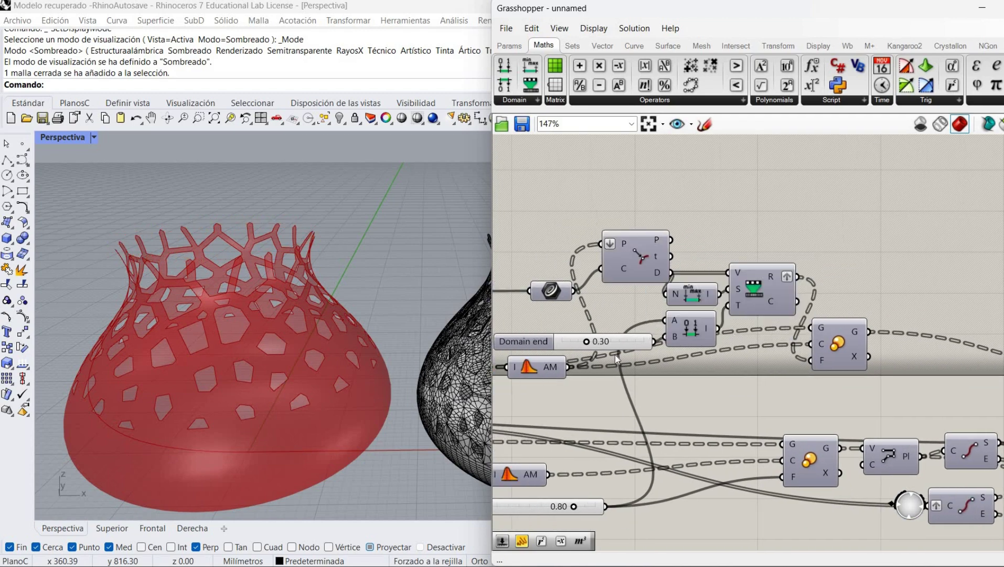
Step: Create a number slider set to 300 and connect it to the Populate Geometry component's count input
right_drag(523, 360, 640, 173)
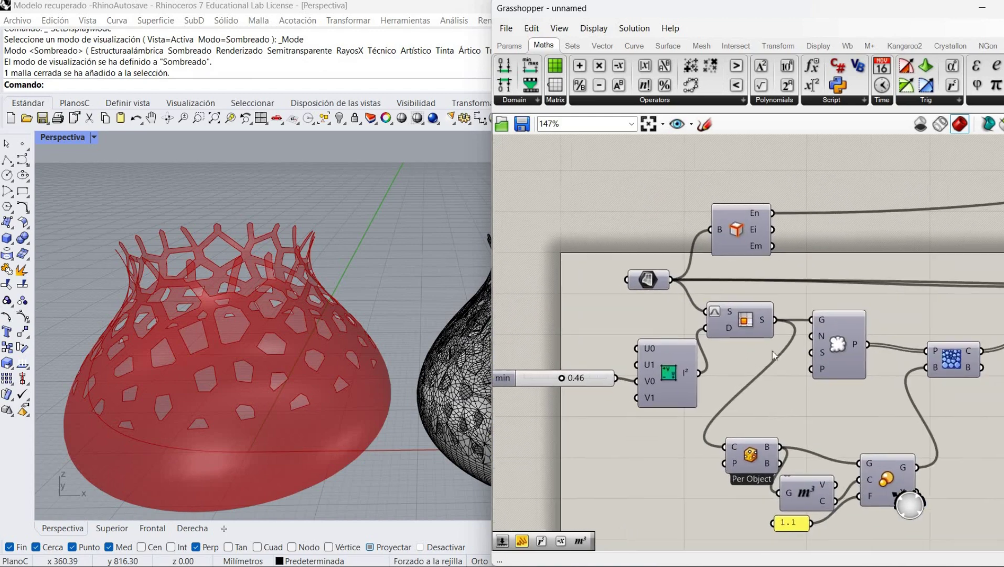
double_click(746, 360)
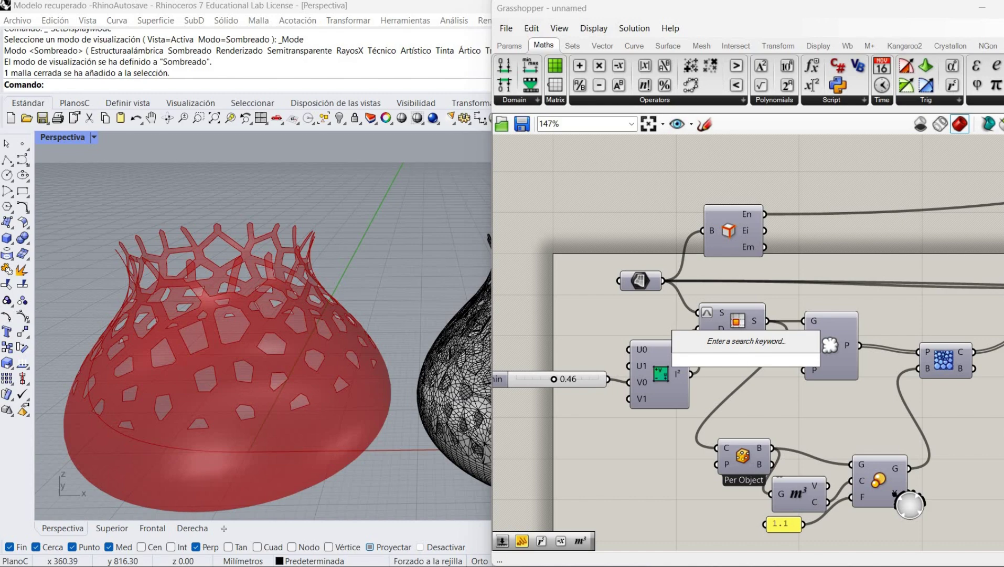
text(300)
key(Return)
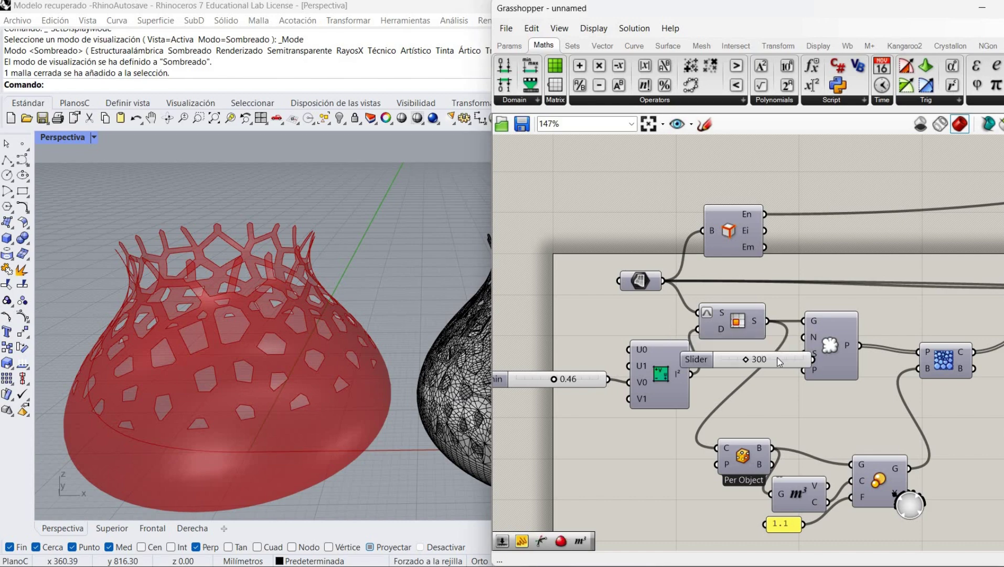
drag(758, 362, 803, 337)
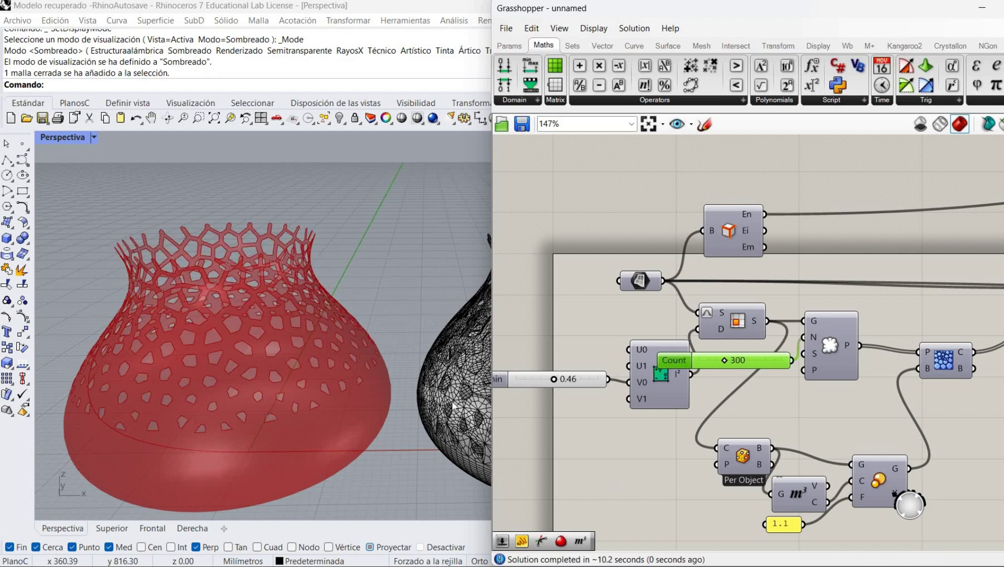
Step: Set the Factor slider to 0.90
right_drag(802, 409, 665, 421)
right_drag(914, 407, 840, 436)
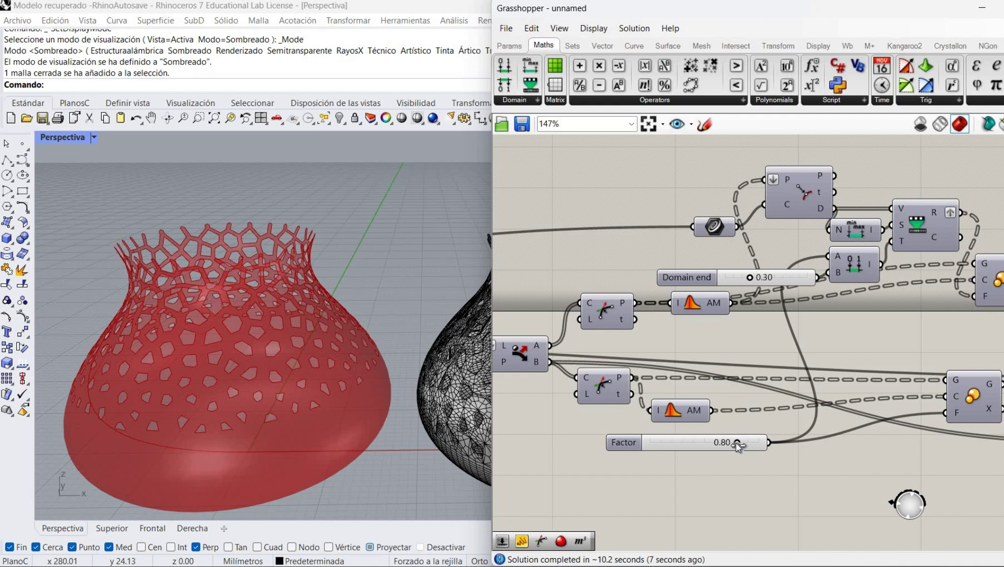
double_click(737, 444)
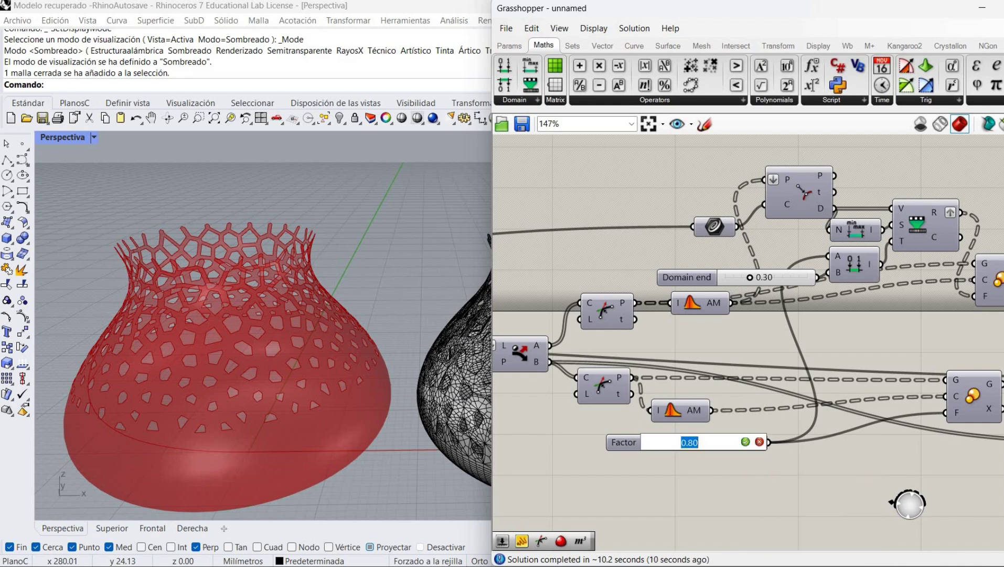
text(0.9)
click(749, 442)
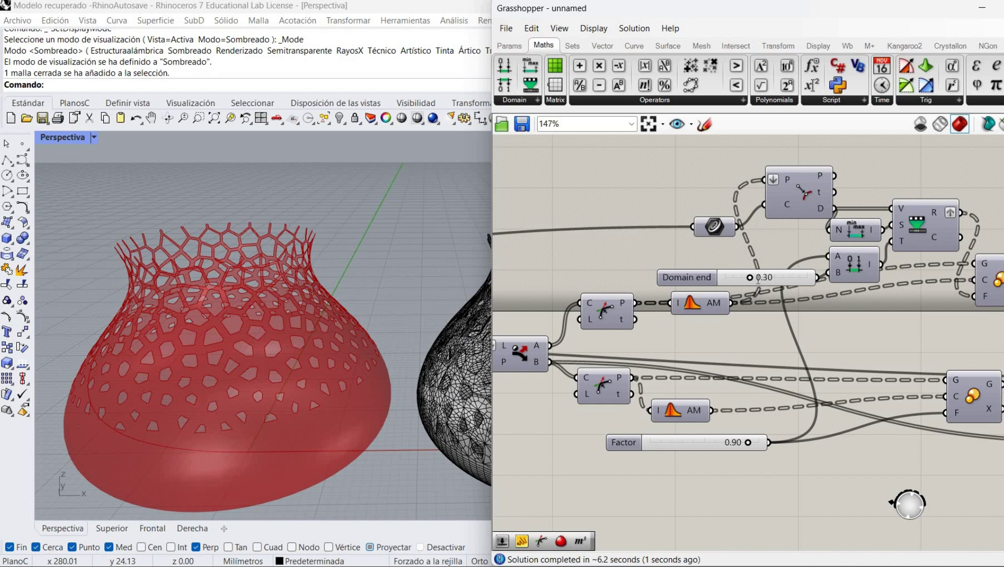
Step: Set the Domain end slider to 0.2
double_click(758, 281)
text(0.2)
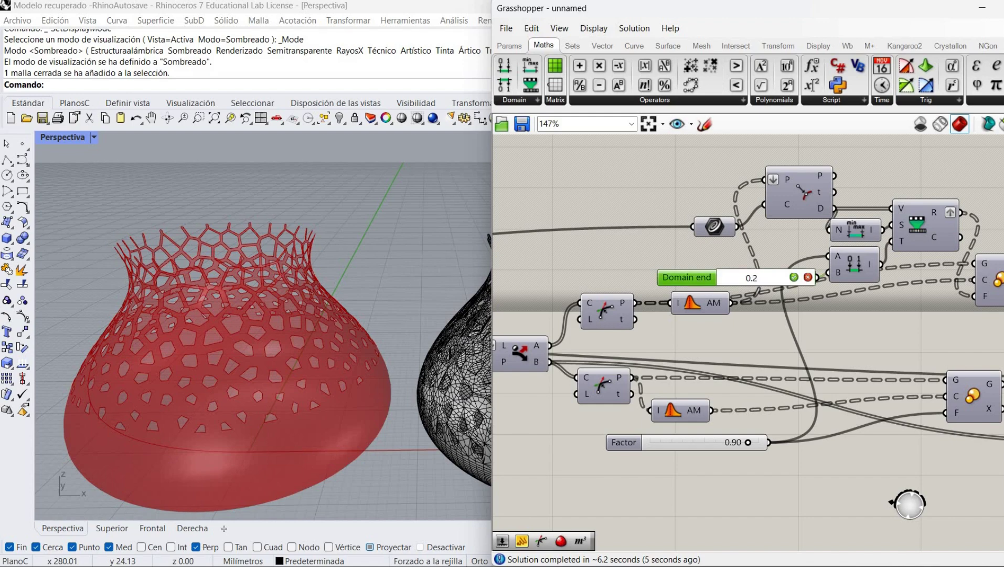
key(Return)
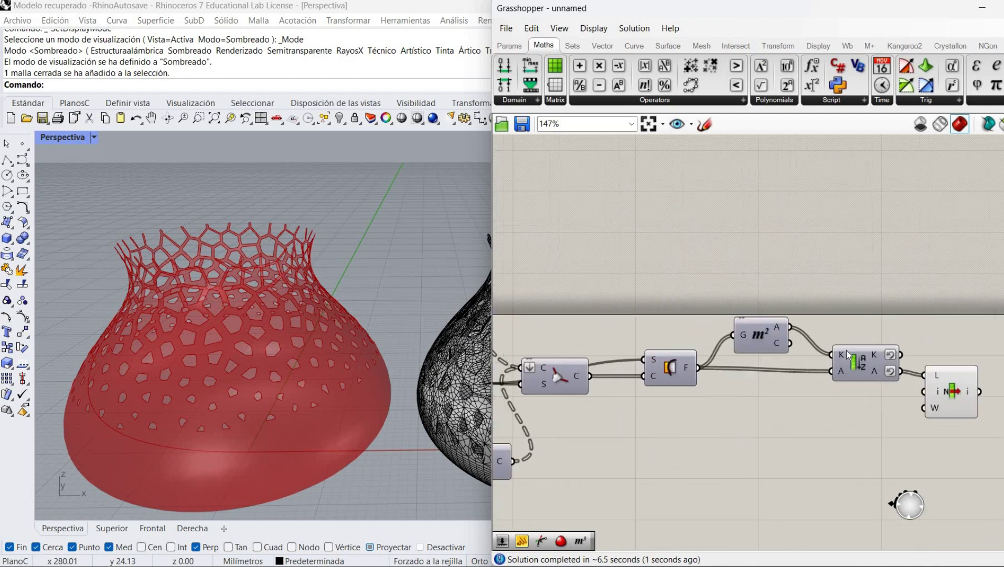
Step: Add a Mesh Brep component fed by the List Item output and turn off the List Item preview
right_drag(1001, 372, 797, 307)
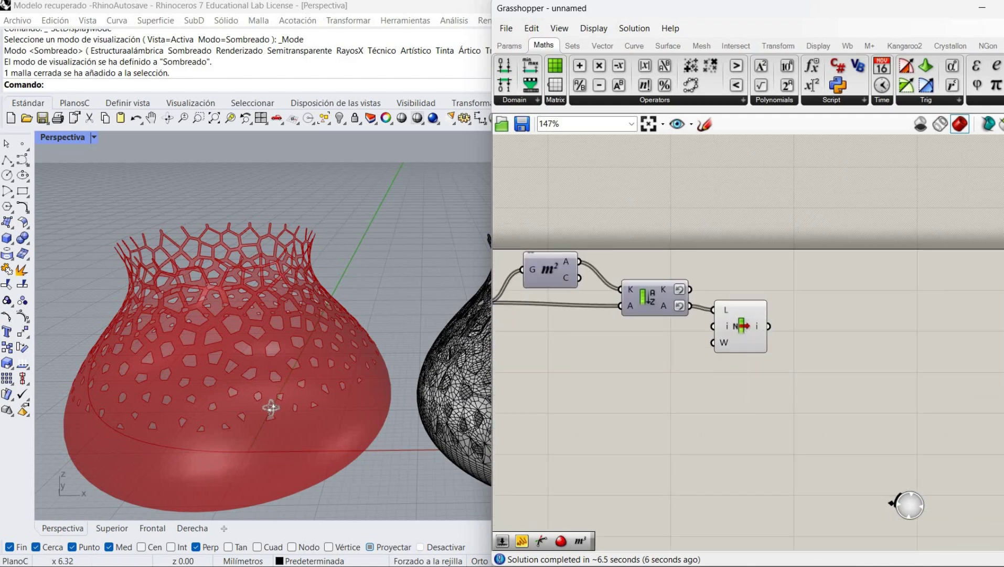
right_drag(299, 358, 324, 330)
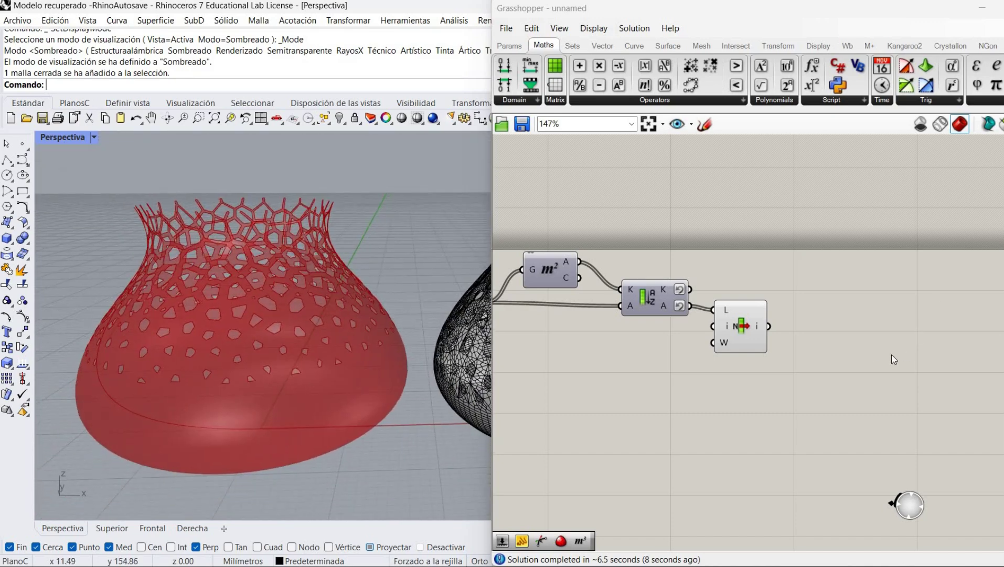
click(701, 46)
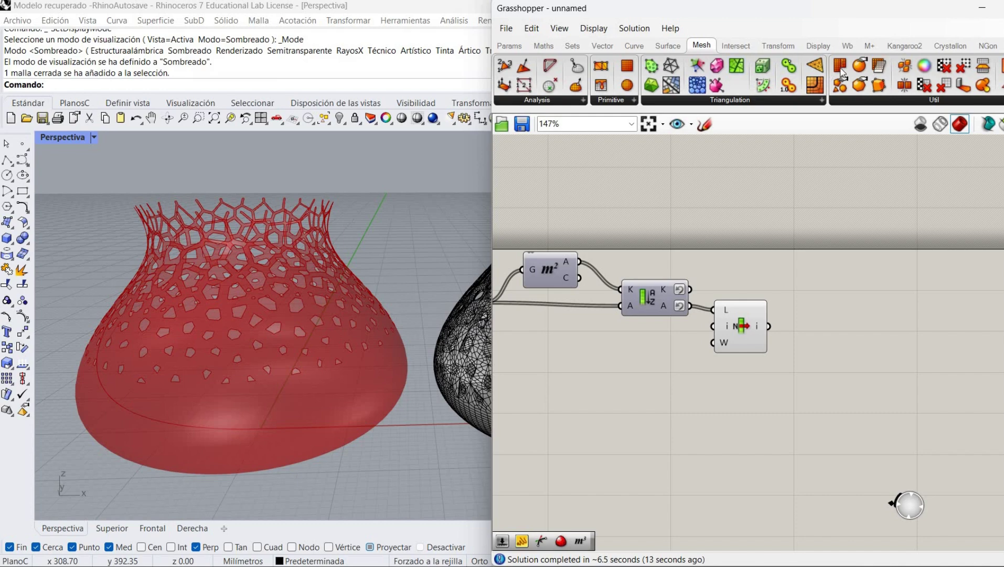
drag(793, 298, 769, 326)
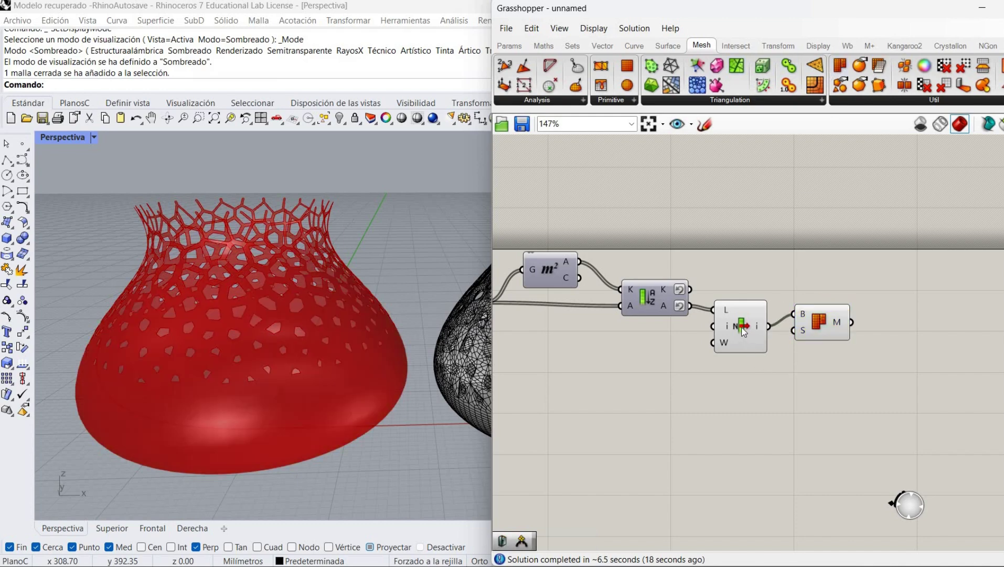
right_click(743, 329)
click(781, 357)
Step: Thicken the mesh from Mesh Brep with Weaverbird's Mesh Thicken at a distance of 2, and turn off the Mesh Brep preview
right_drag(872, 300, 817, 319)
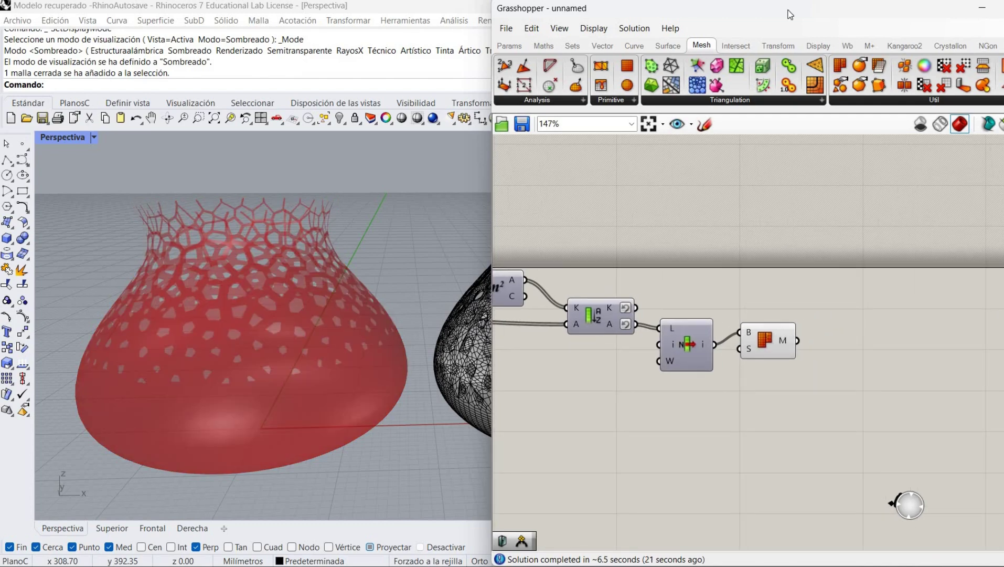
click(846, 46)
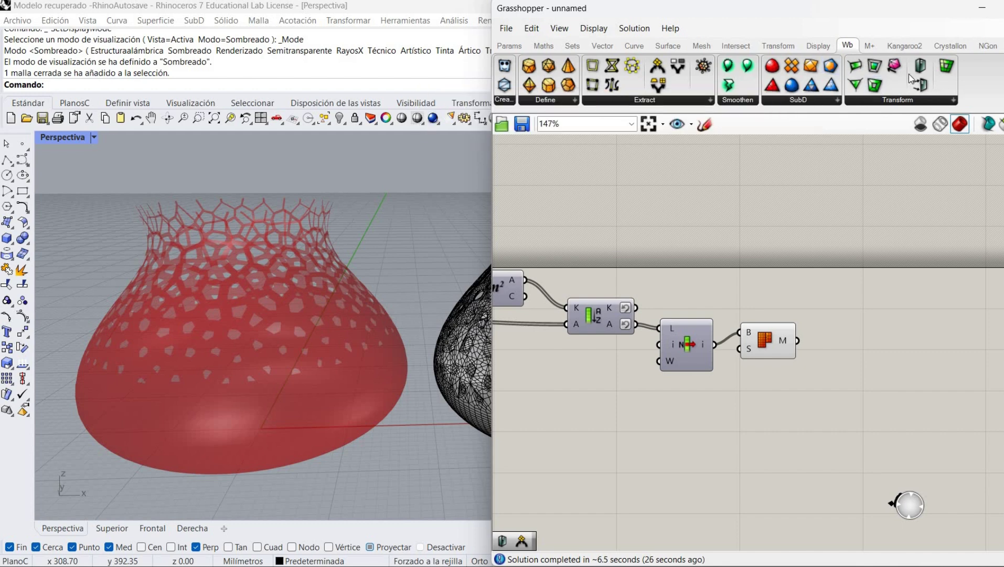
click(862, 370)
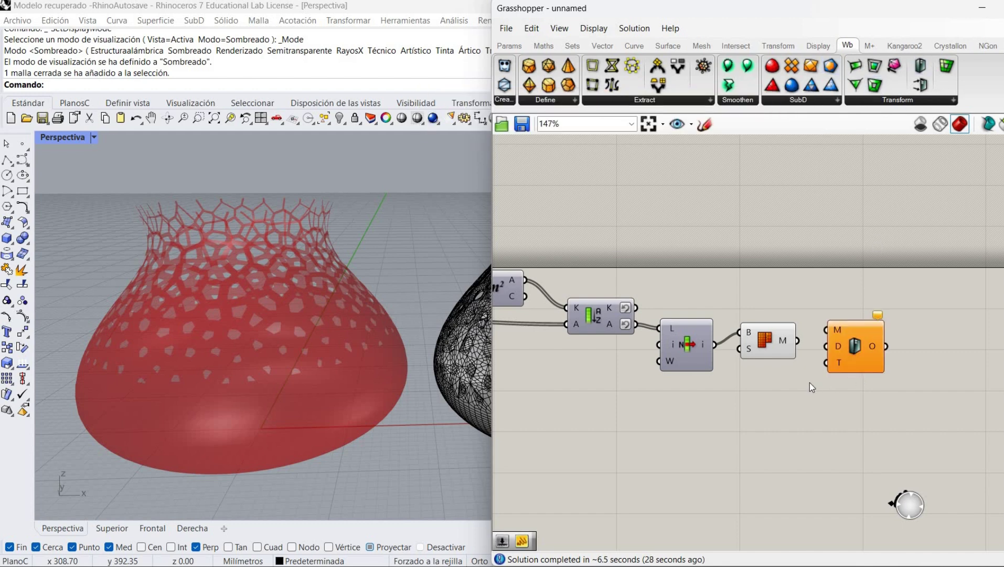
double_click(799, 381)
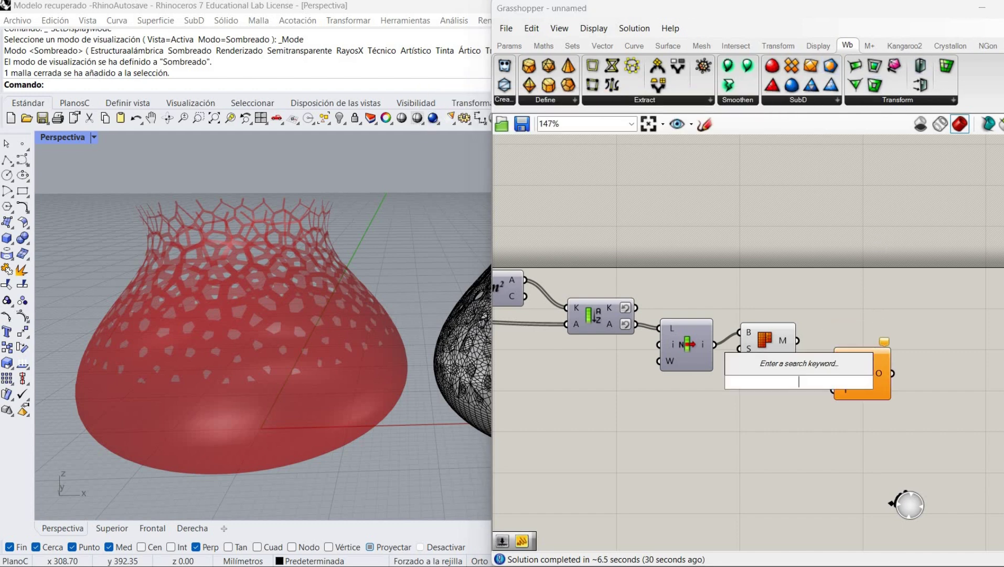
text(2)
key(Return)
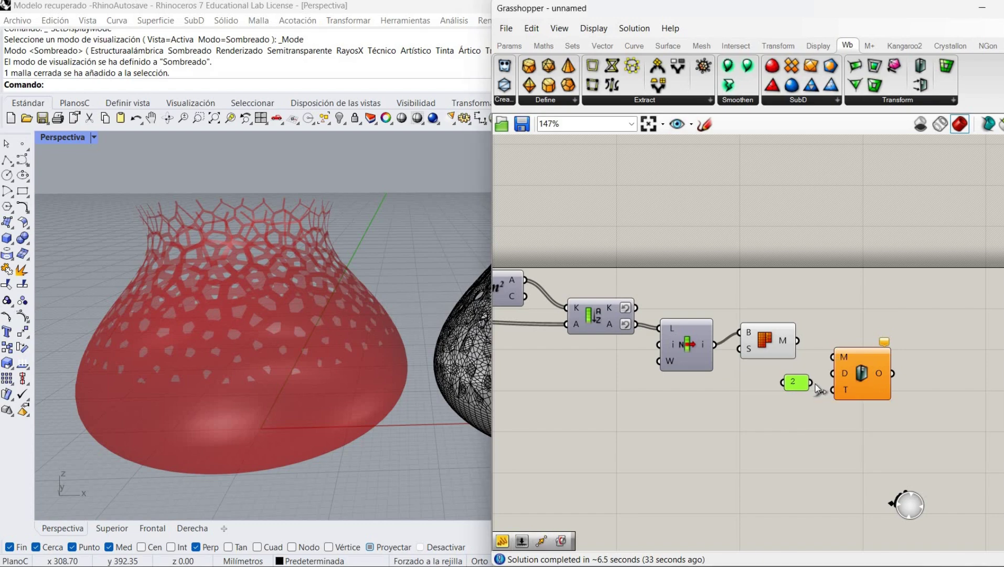
drag(812, 383, 833, 373)
right_click(762, 348)
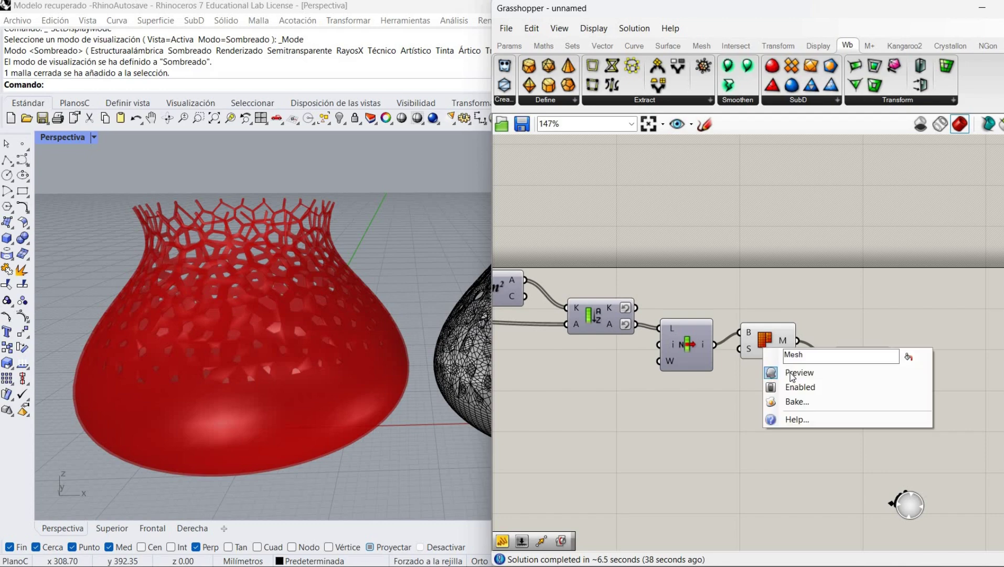
click(792, 374)
Step: Smooth the thickened mesh with Weaverbird's Catmull-Clark Subdivision and turn off the preview of the Mesh Thicken component
right_drag(601, 421, 419, 479)
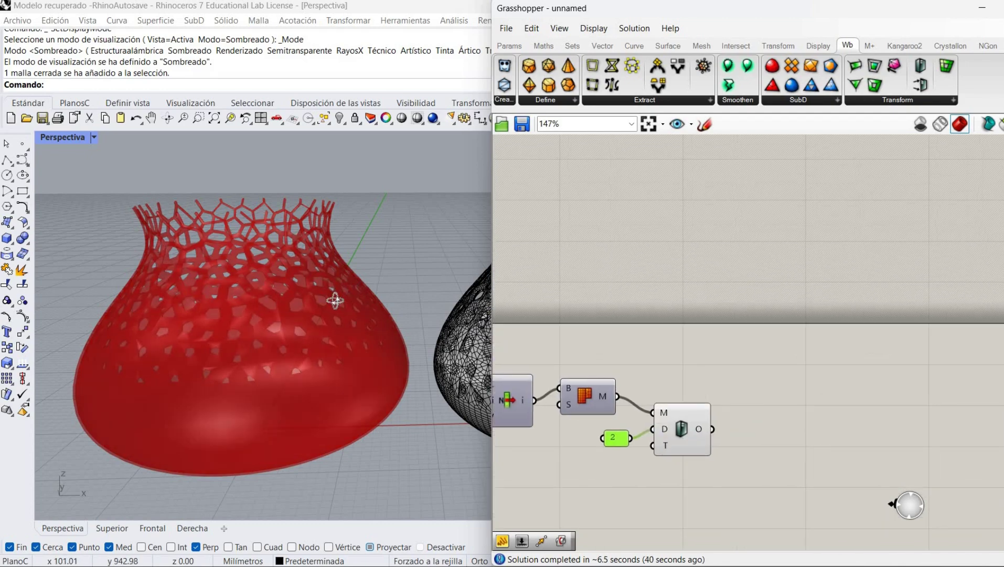
right_drag(335, 300, 729, 40)
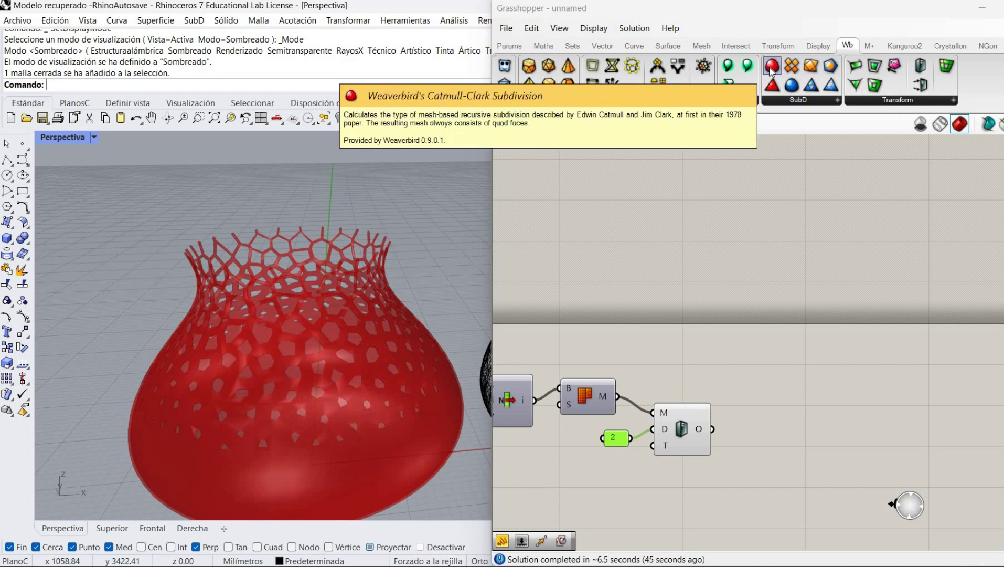
drag(732, 350, 774, 444)
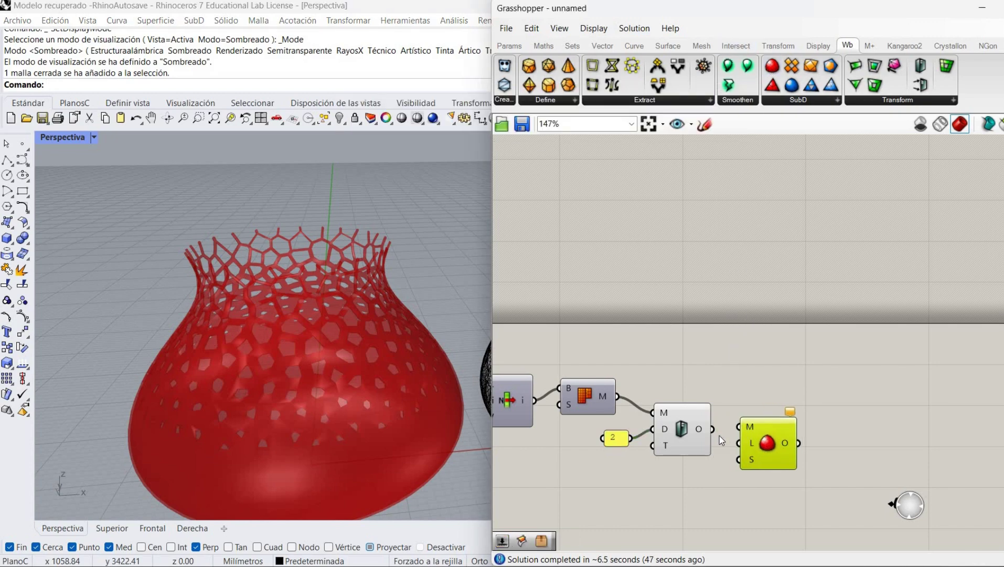
click(702, 487)
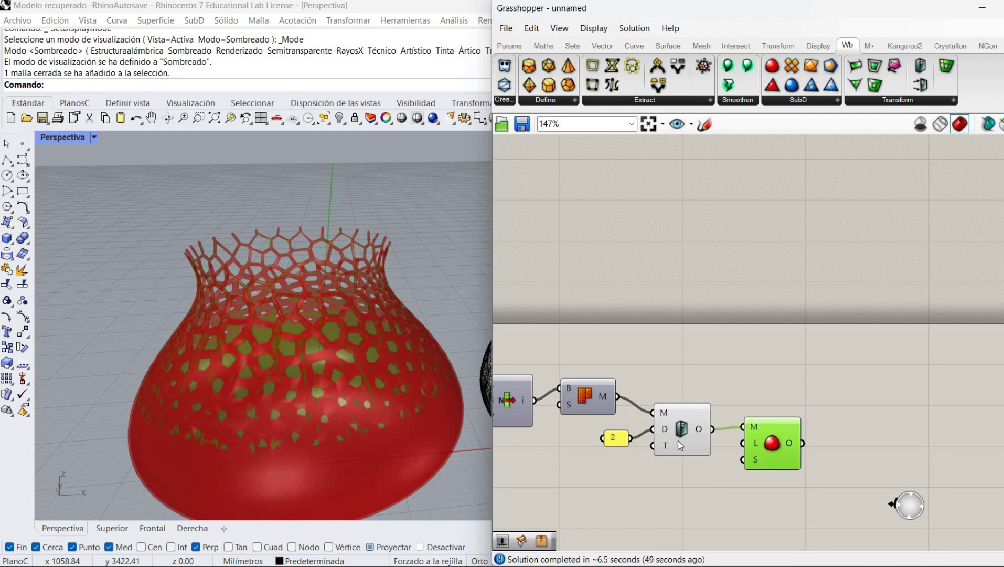
right_click(695, 432)
click(734, 451)
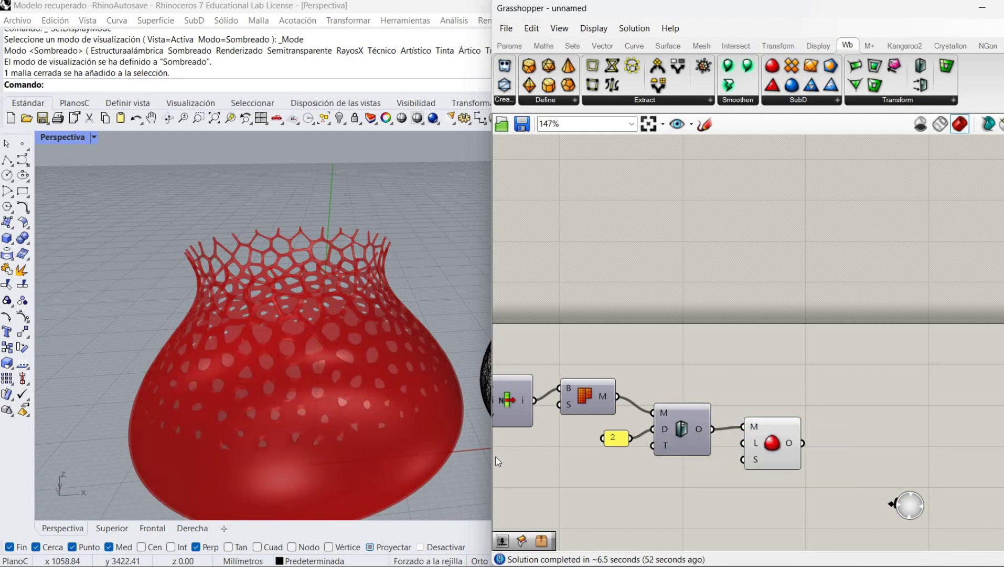
mouse_move(464, 455)
right_down()
mouse_move(459, 445)
mouse_move(458, 453)
right_up()
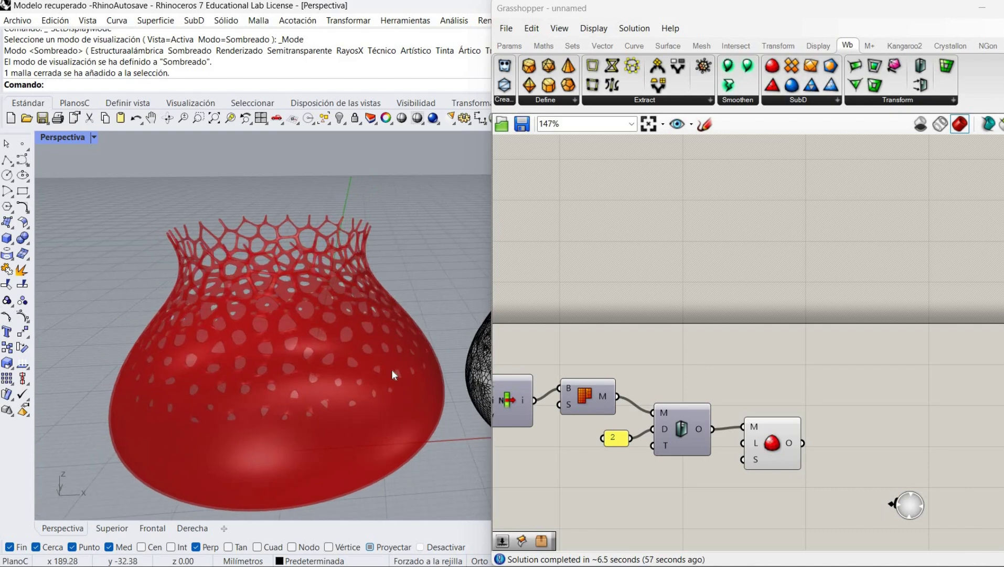
scroll(308, 317, up, 3)
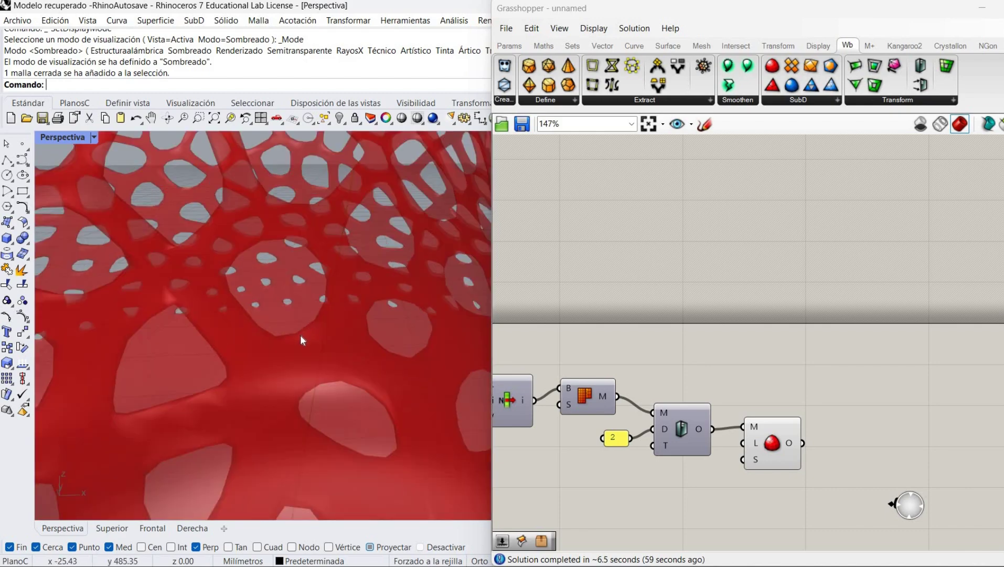
scroll(301, 335, down, 3)
right_drag(306, 352, 423, 315)
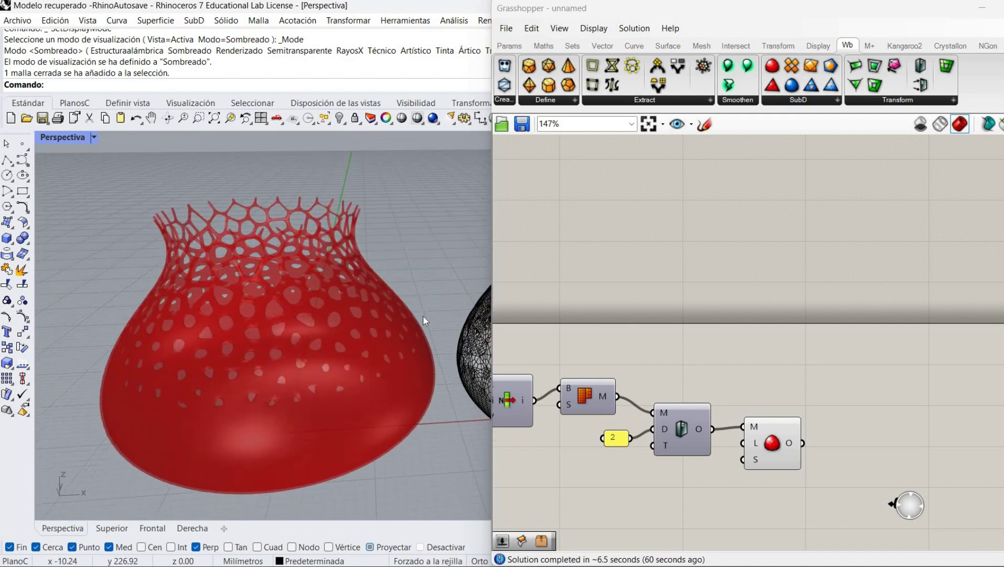